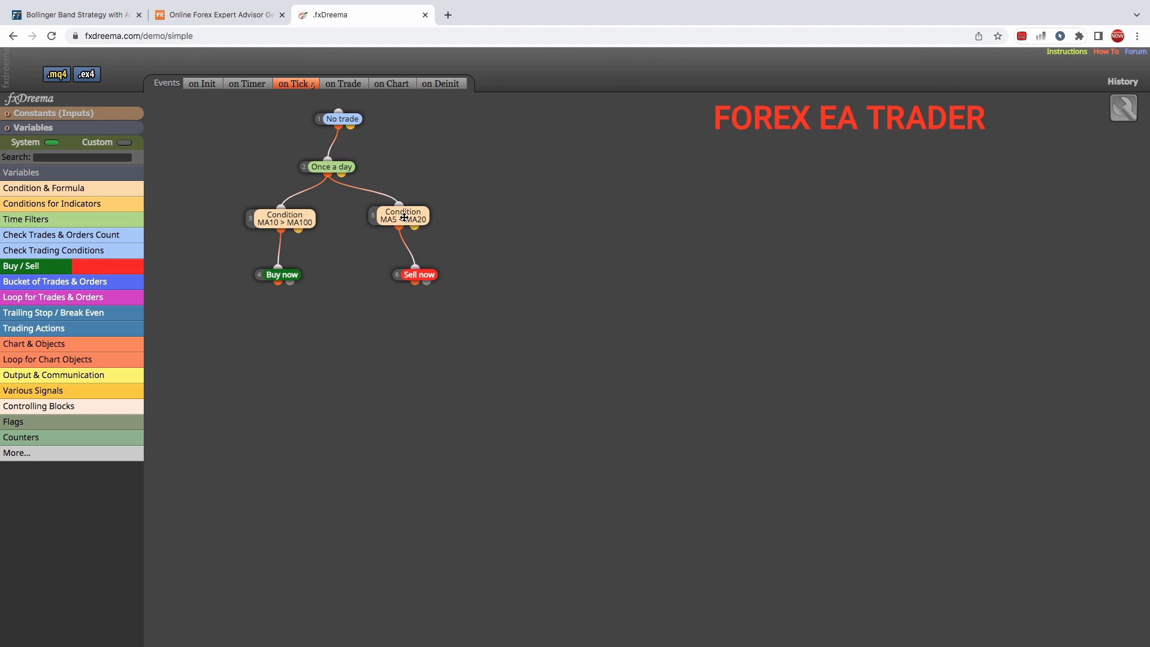
- Rearrange the No trade, Once a day, condition, Buy now and Sell now blocks into a tidy two-branch tree
{"action": "left_click_drag", "start_coordinate": [406, 220], "coordinate": [407, 224]}
{"action": "left_click_drag", "start_coordinate": [410, 274], "coordinate": [411, 284]}
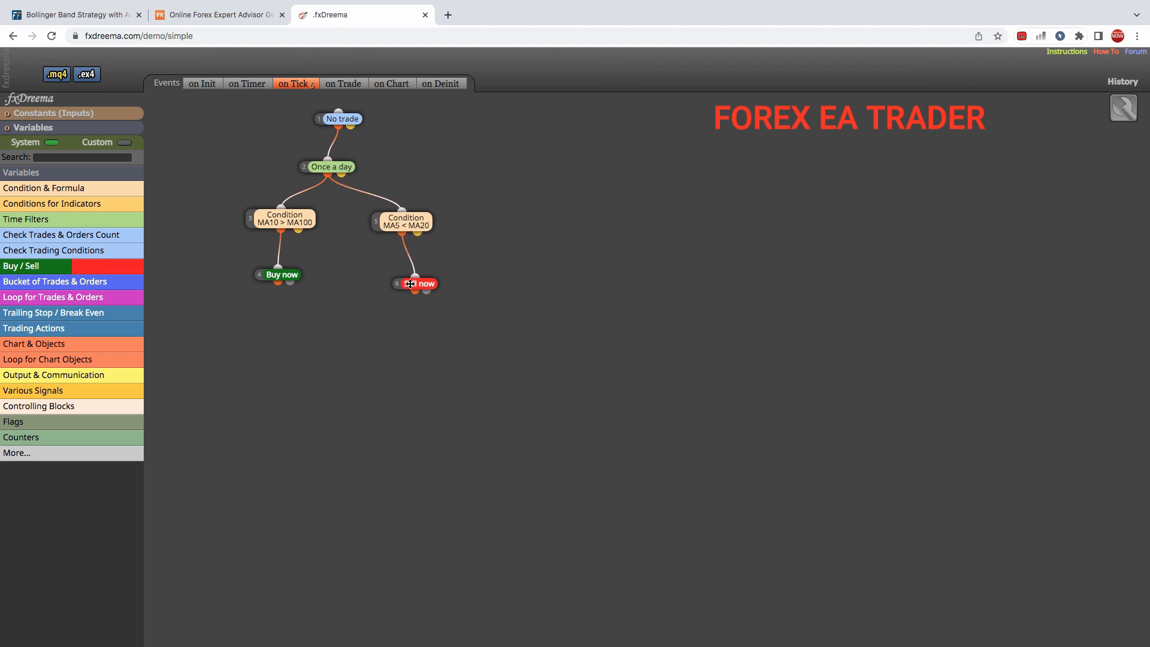
{"action": "left_click_drag", "start_coordinate": [278, 276], "coordinate": [302, 287]}
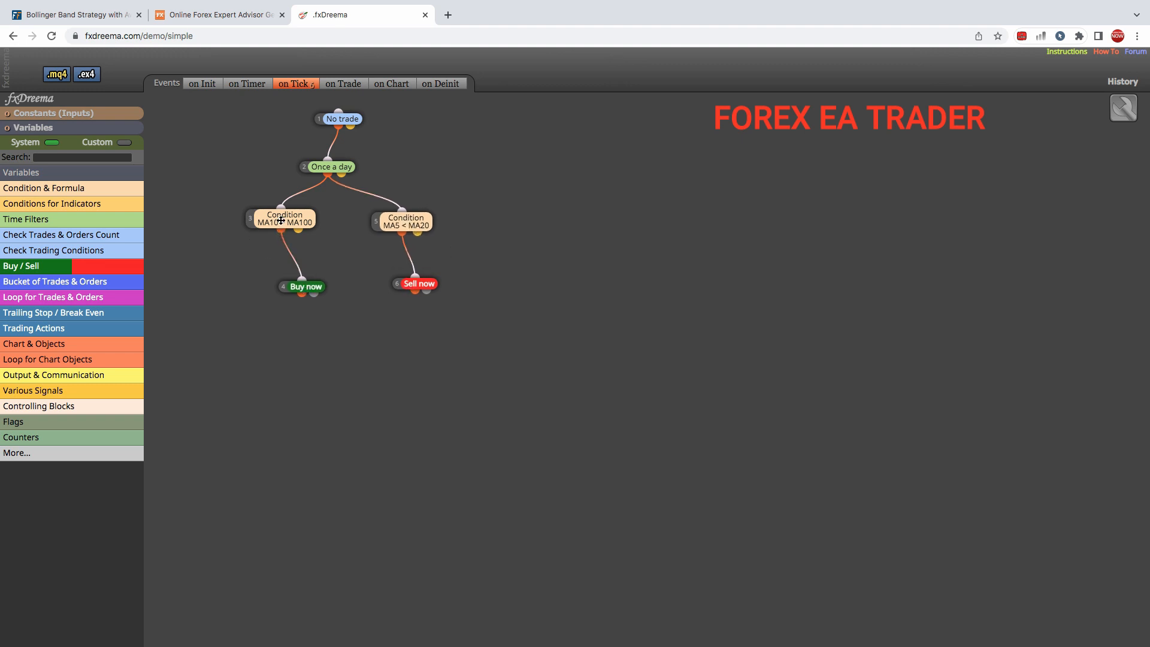
{"action": "left_click_drag", "start_coordinate": [281, 220], "coordinate": [317, 222]}
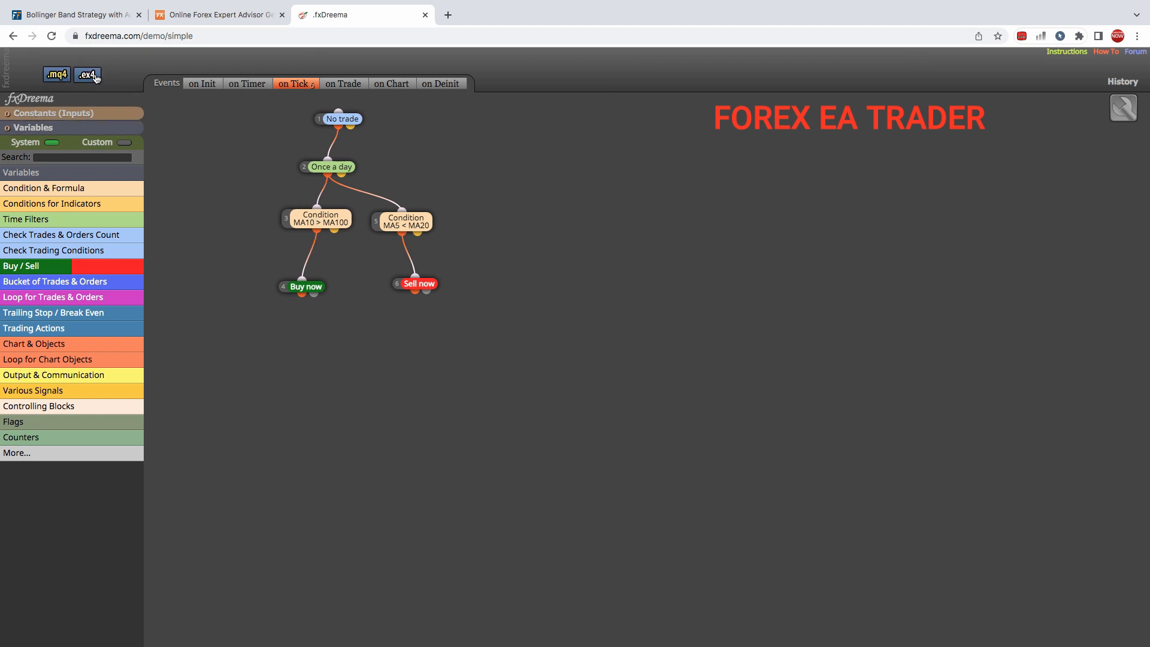
{"action": "left_click_drag", "start_coordinate": [333, 219], "coordinate": [305, 225]}
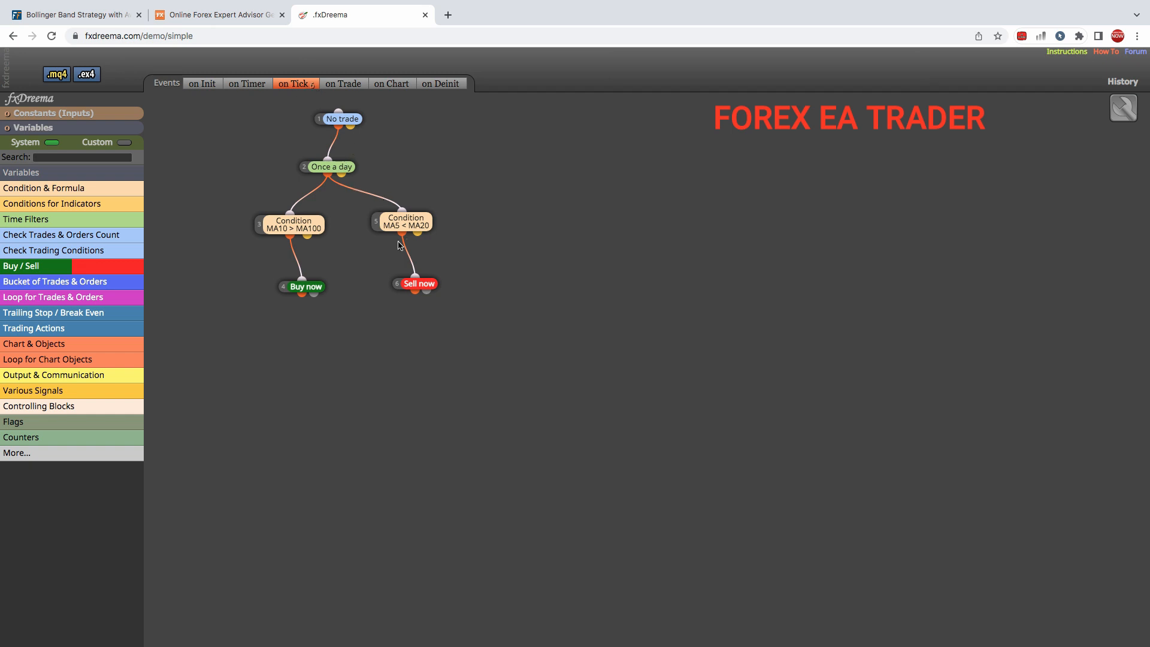
{"action": "left_click_drag", "start_coordinate": [304, 290], "coordinate": [285, 275]}
{"action": "left_click_drag", "start_coordinate": [414, 284], "coordinate": [408, 273]}
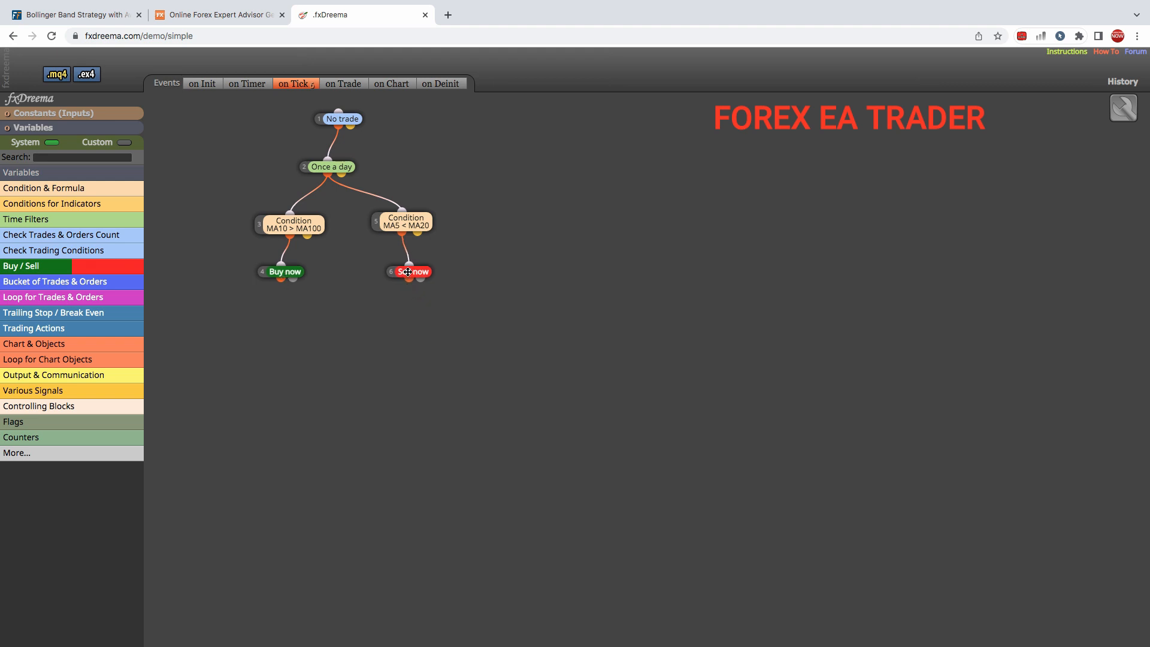
{"action": "left_click_drag", "start_coordinate": [334, 166], "coordinate": [348, 116]}
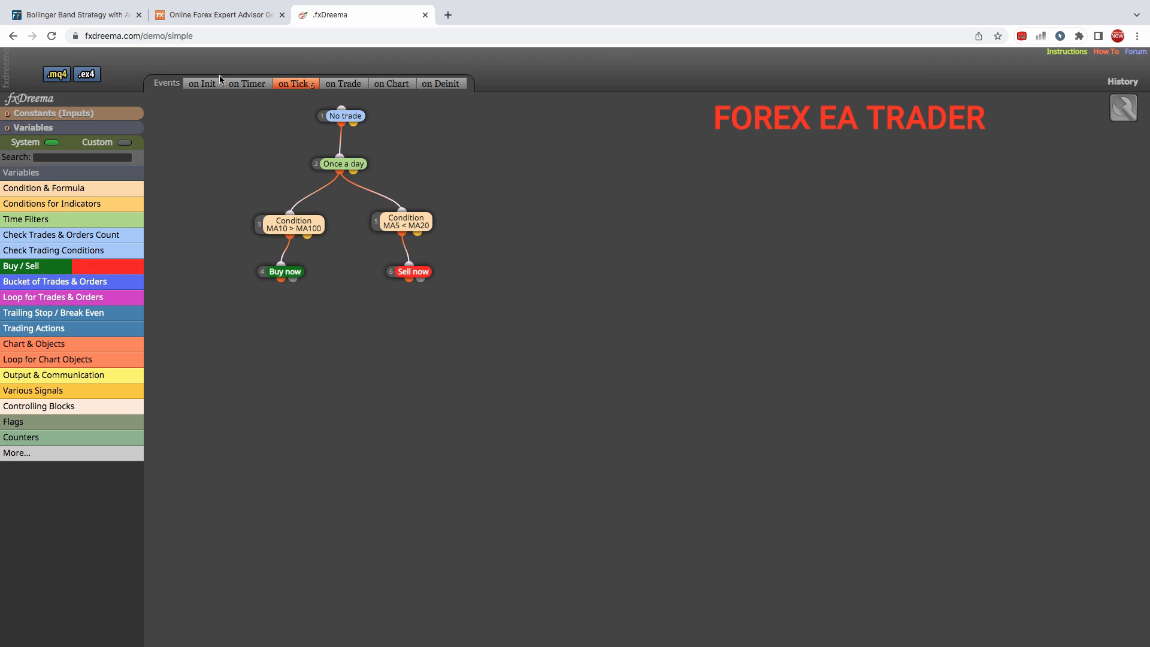
- Switch to the ForexEAdvisor home page and compare it with the strategy diagram in fxDreema
{"action": "left_click", "coordinate": [210, 17]}
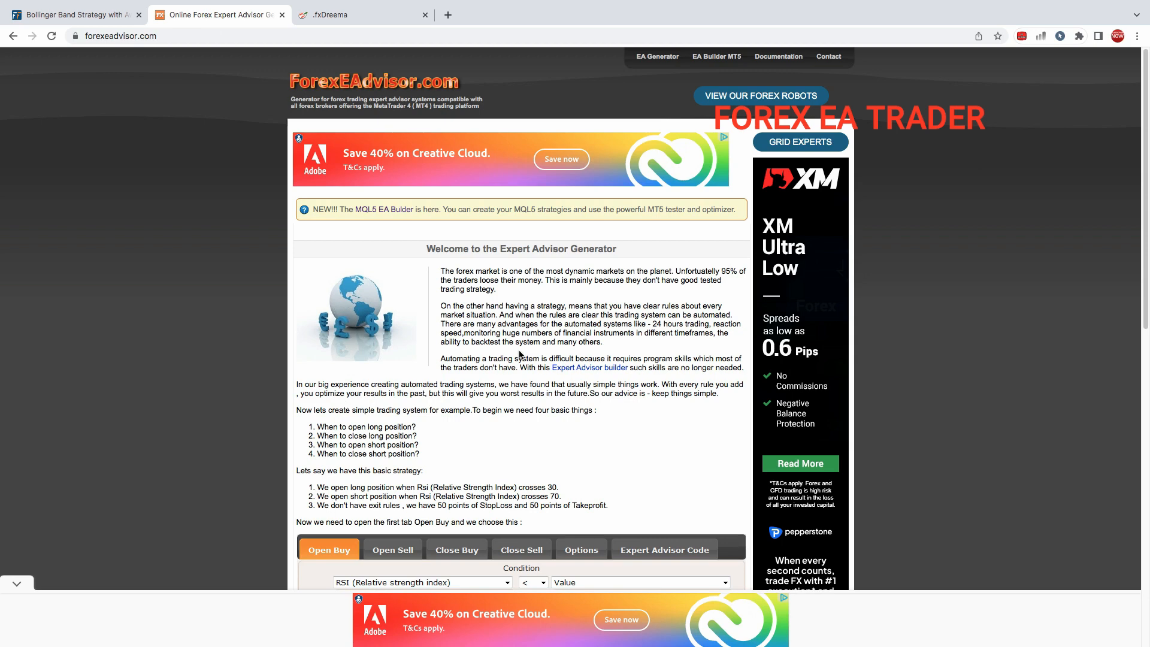
{"action": "scroll", "coordinate": [520, 355], "scroll_direction": "down", "scroll_amount": 2}
{"action": "scroll", "coordinate": [530, 330], "scroll_direction": "up", "scroll_amount": 2}
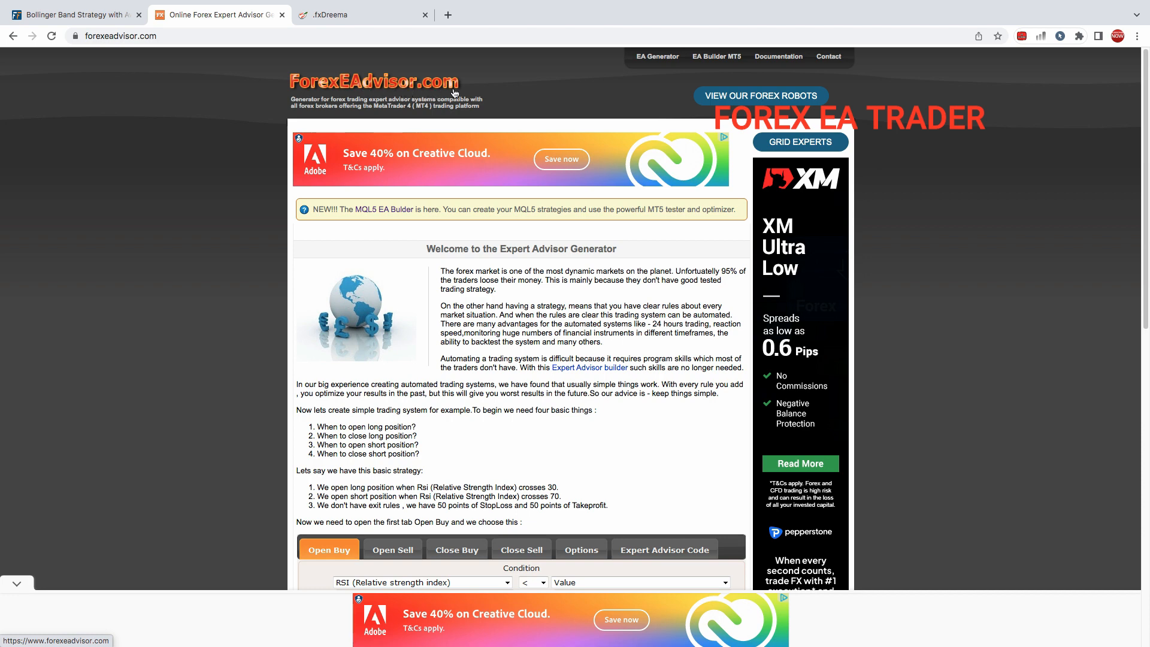
{"action": "left_click", "coordinate": [338, 15]}
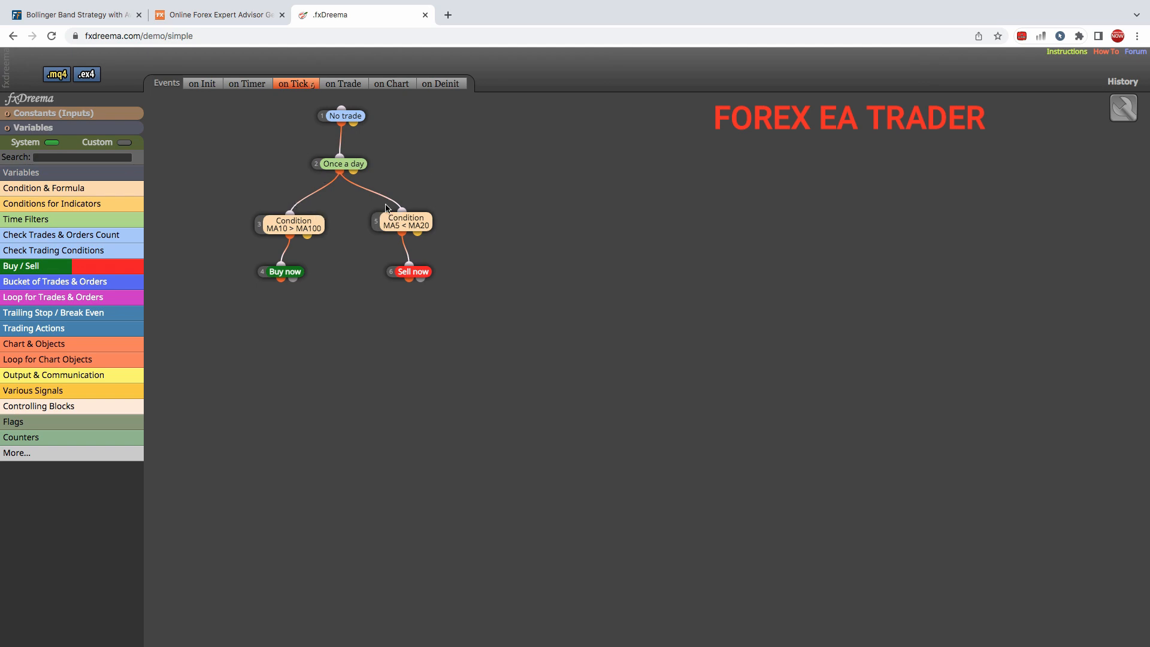
{"action": "left_click", "coordinate": [212, 15]}
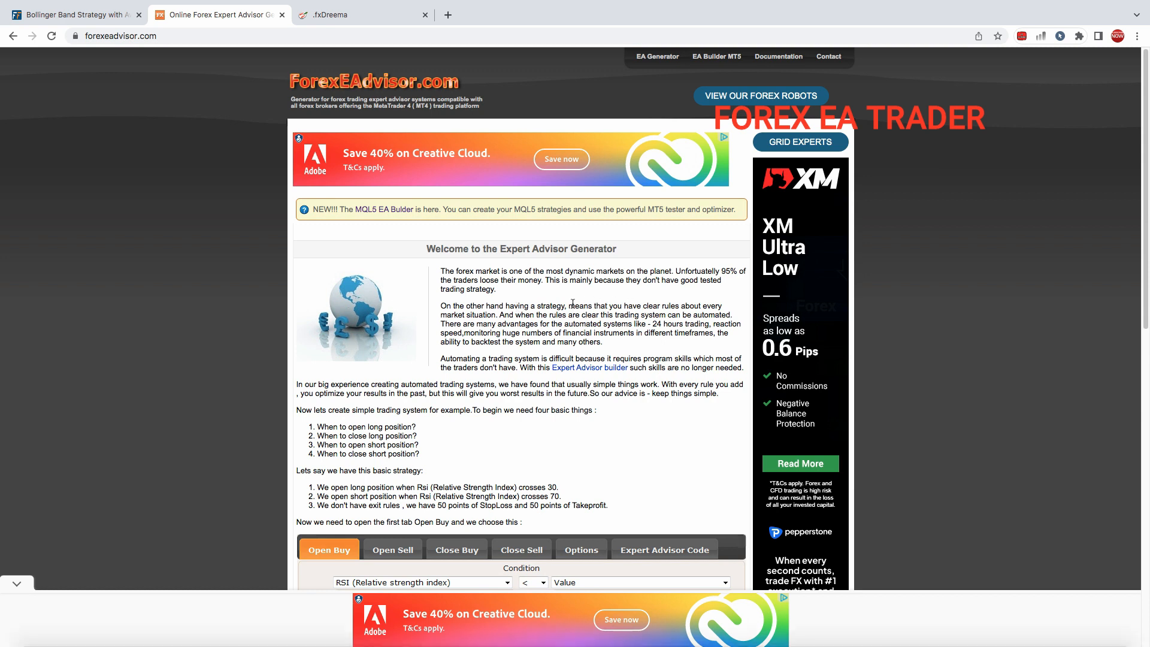
- Open the EA Generator page for MT4, dismiss the advertisement and look over the generator page
{"action": "left_click", "coordinate": [656, 61]}
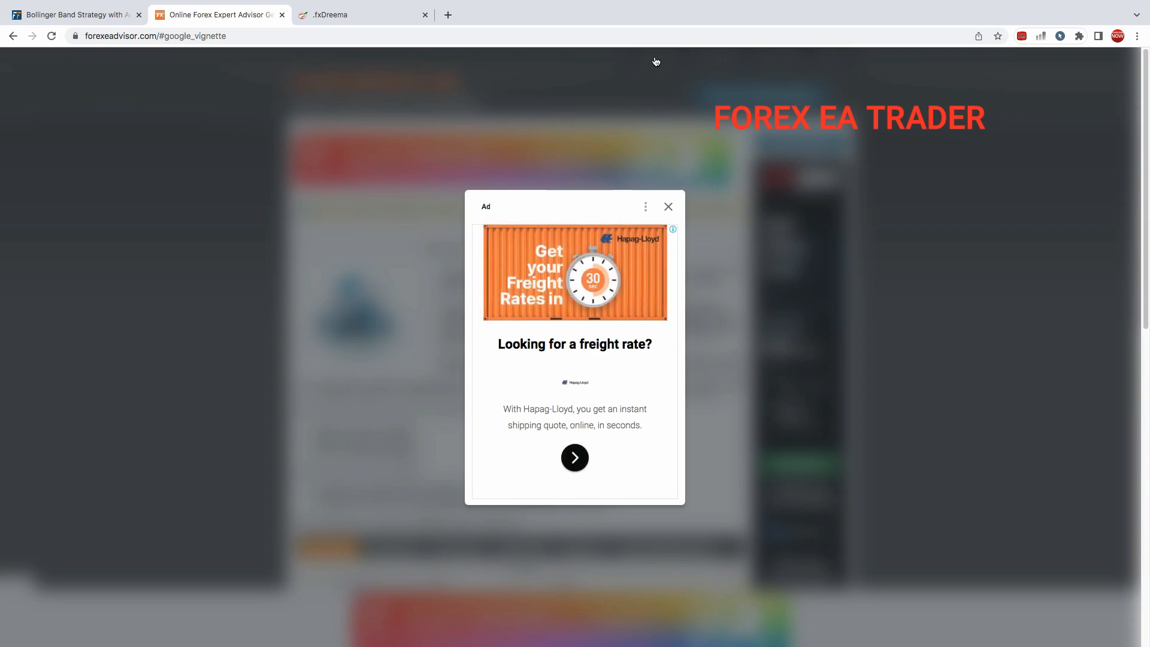
{"action": "left_click", "coordinate": [669, 207]}
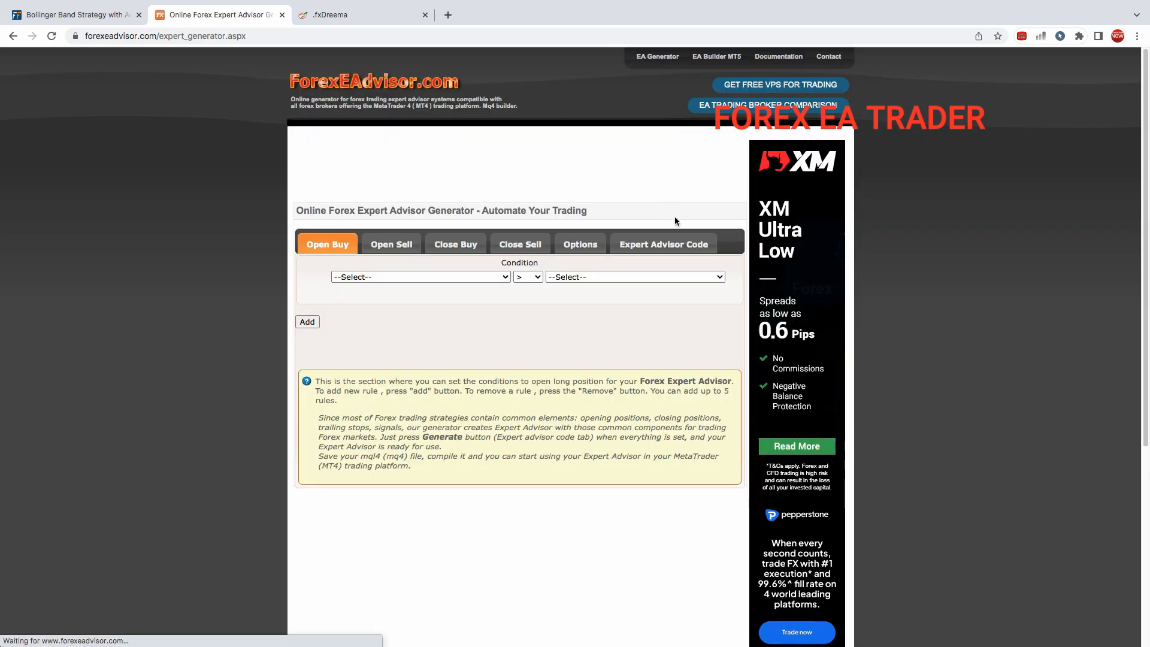
{"action": "scroll", "coordinate": [485, 365], "scroll_direction": "down", "scroll_amount": 2}
{"action": "scroll", "coordinate": [485, 368], "scroll_direction": "up", "scroll_amount": 2}
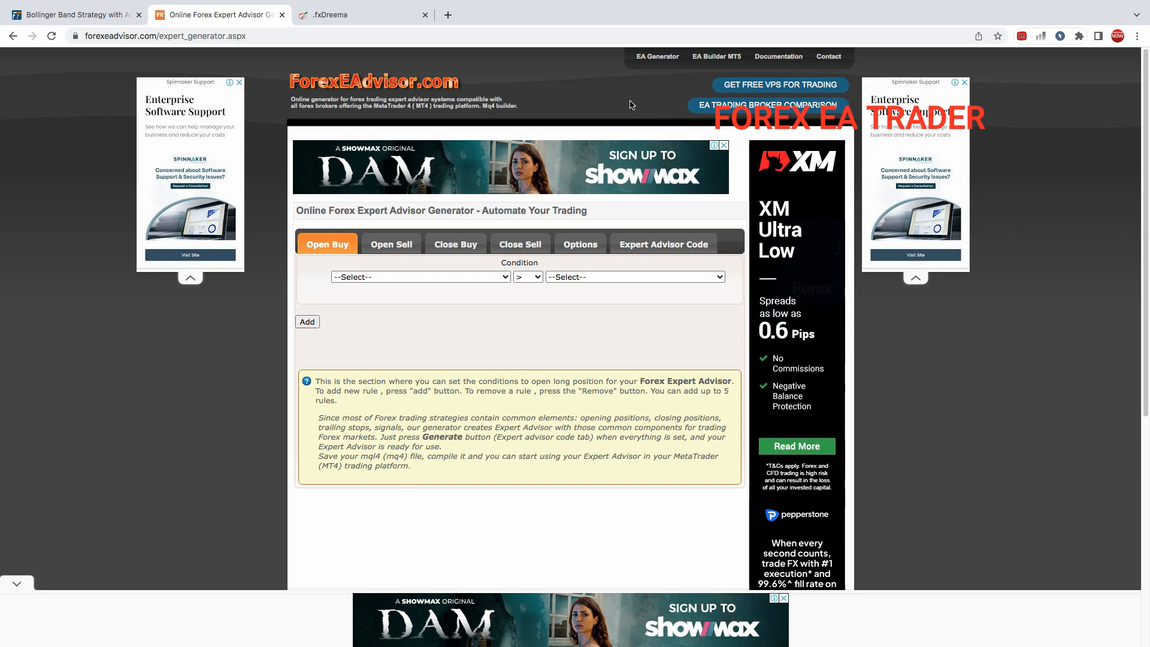
- Compare the headings of the EA Builder MT5 page and the MT4 EA Generator page
{"action": "left_click", "coordinate": [711, 61]}
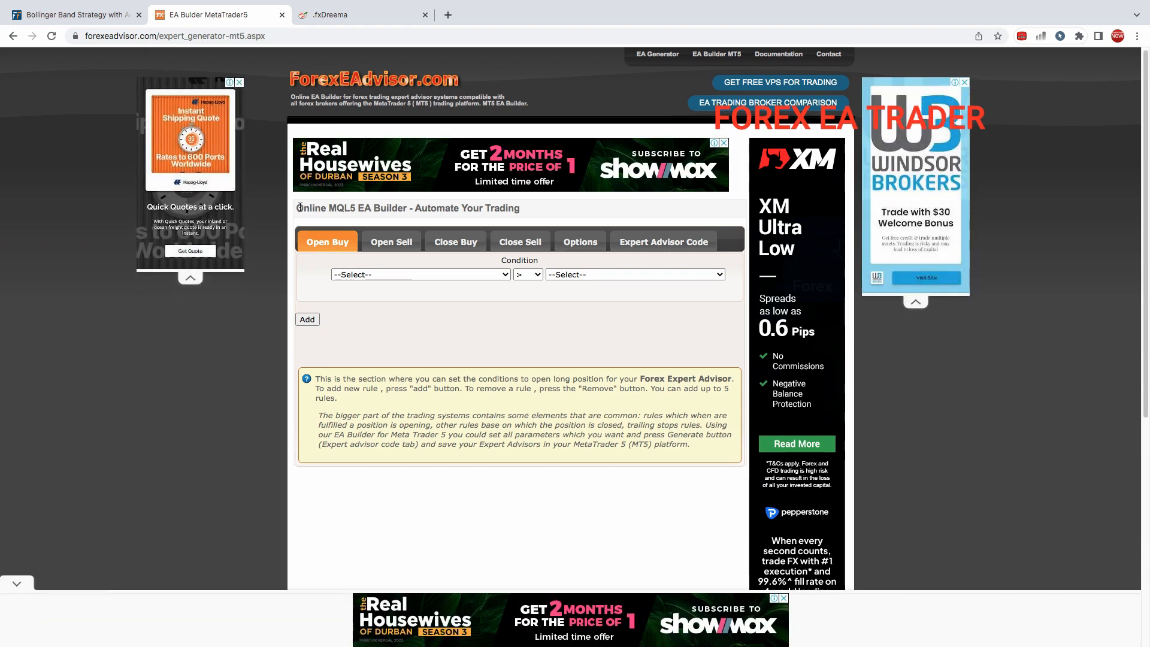
{"action": "left_click_drag", "start_coordinate": [298, 209], "coordinate": [409, 209]}
{"action": "left_click", "coordinate": [651, 55]}
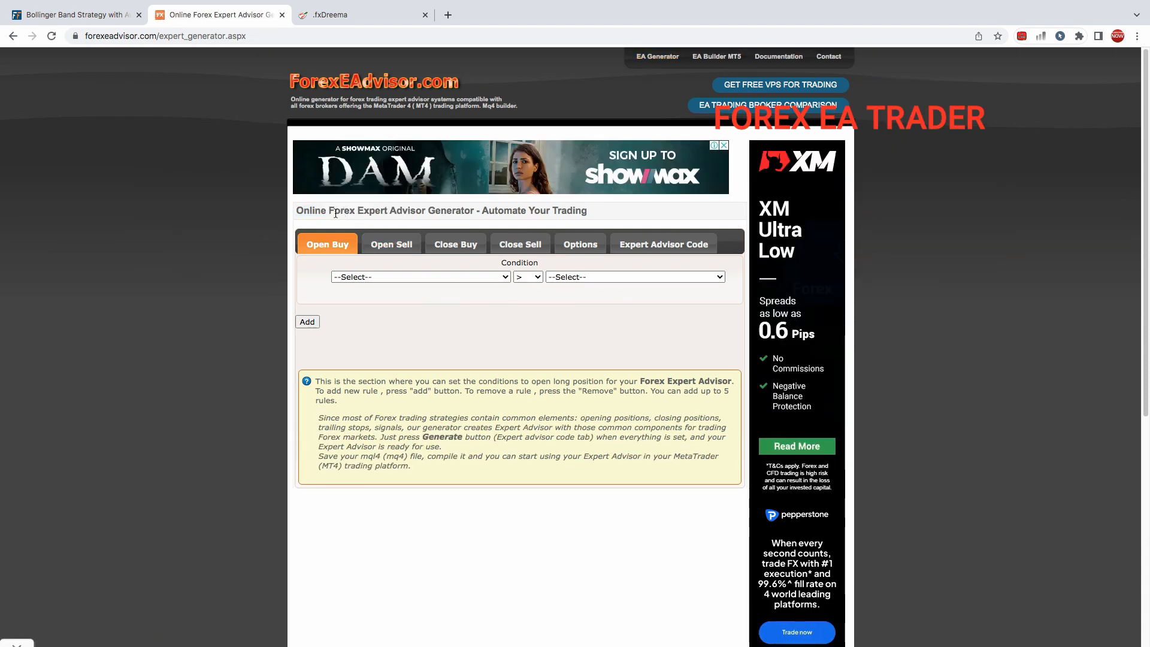
{"action": "left_click_drag", "start_coordinate": [303, 210], "coordinate": [428, 211]}
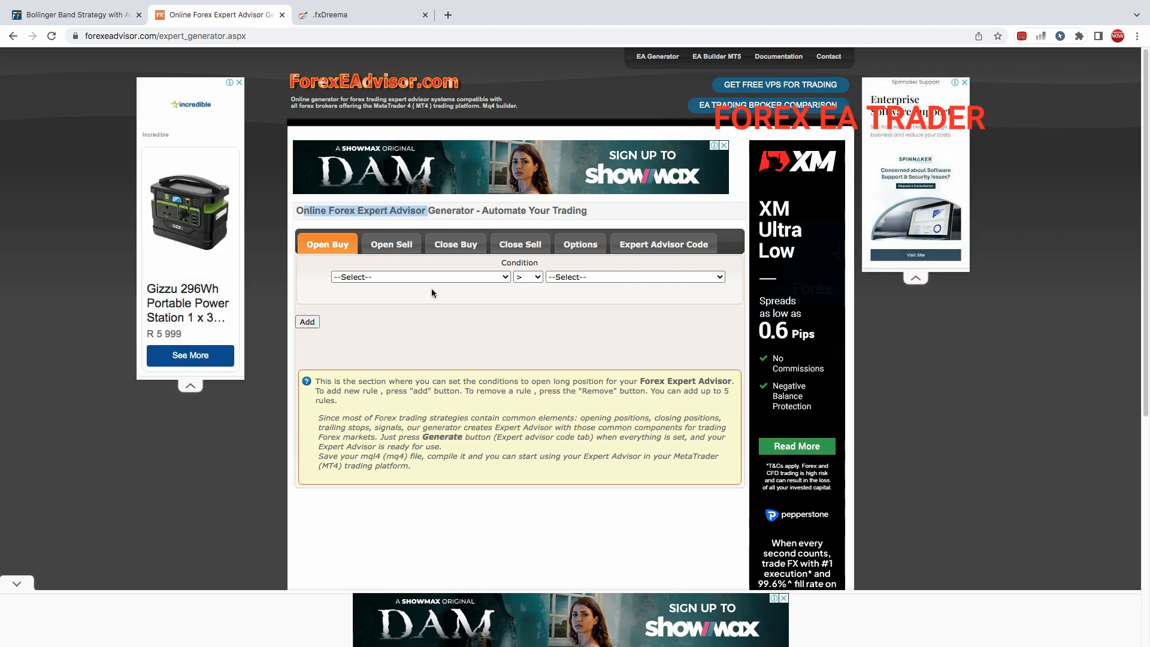
- Compare the fxDreema block diagram with the EA Generator's Open Buy form and its available condition options
{"action": "left_click", "coordinate": [346, 14]}
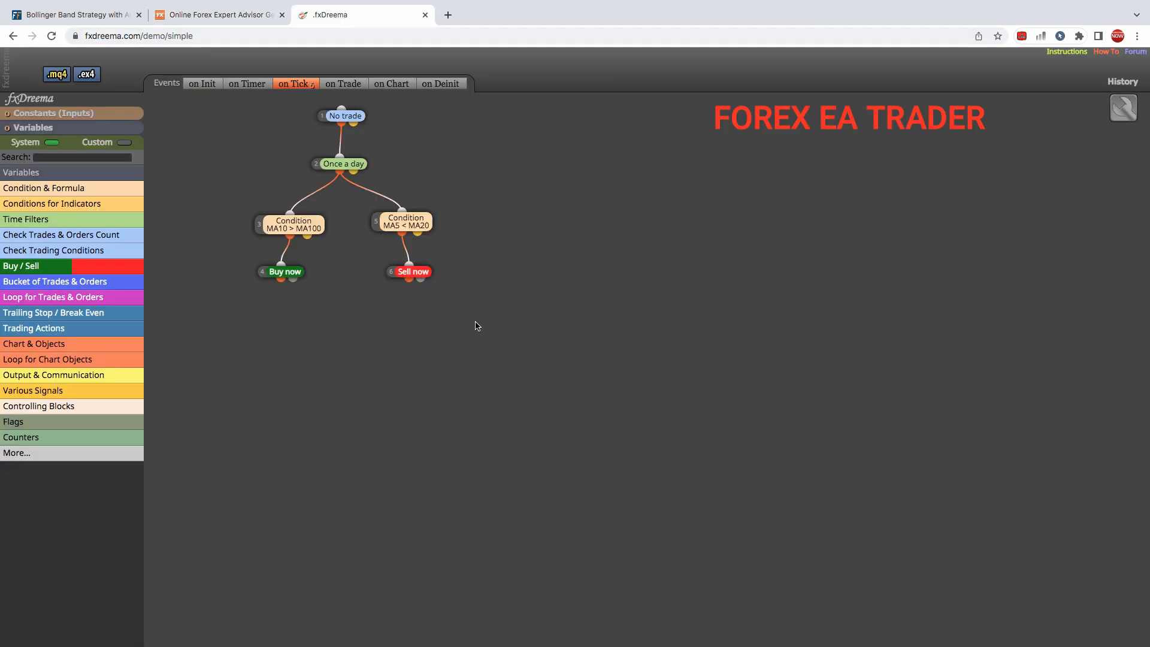
{"action": "left_click", "coordinate": [223, 16]}
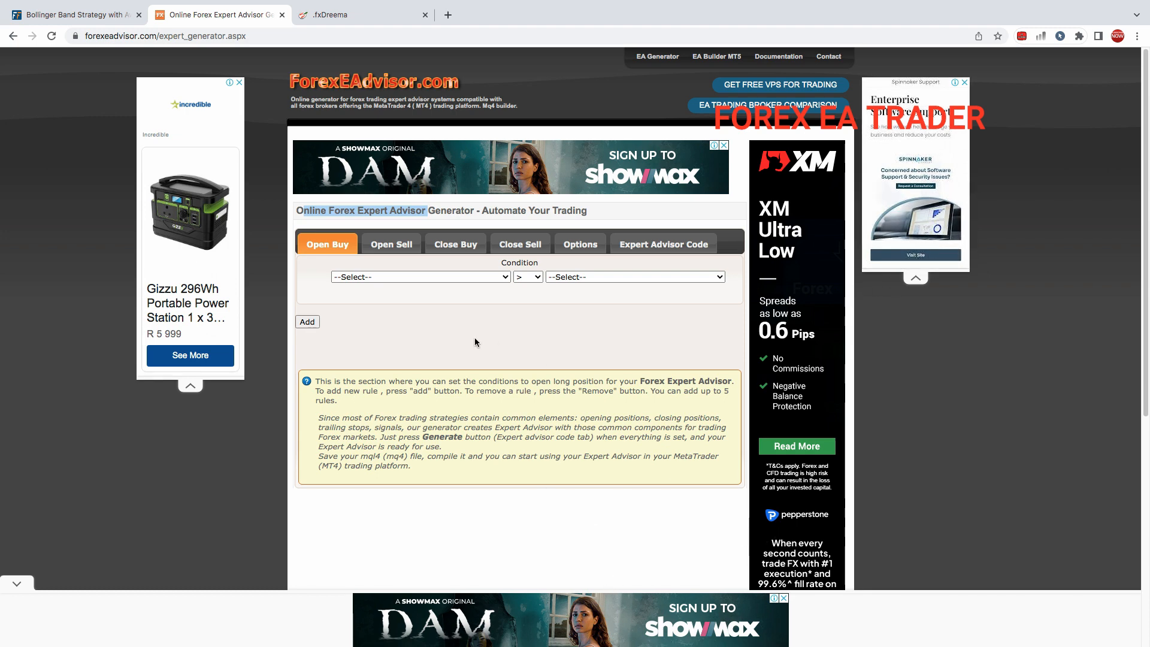
{"action": "left_click", "coordinate": [429, 278]}
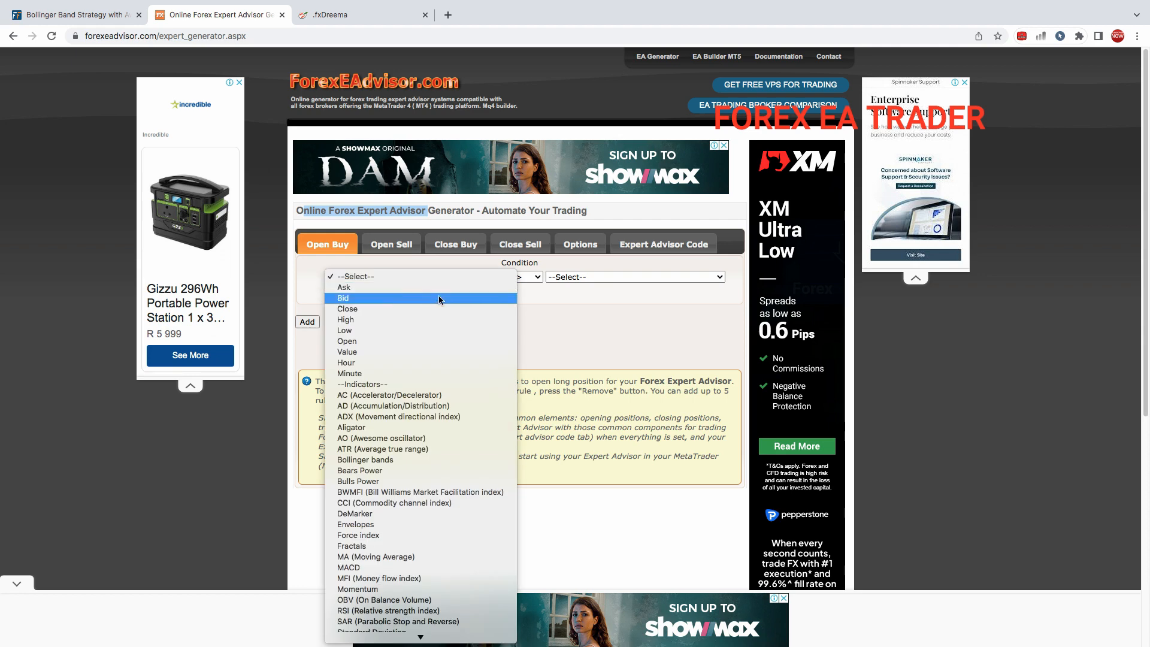
{"action": "left_click", "coordinate": [562, 279]}
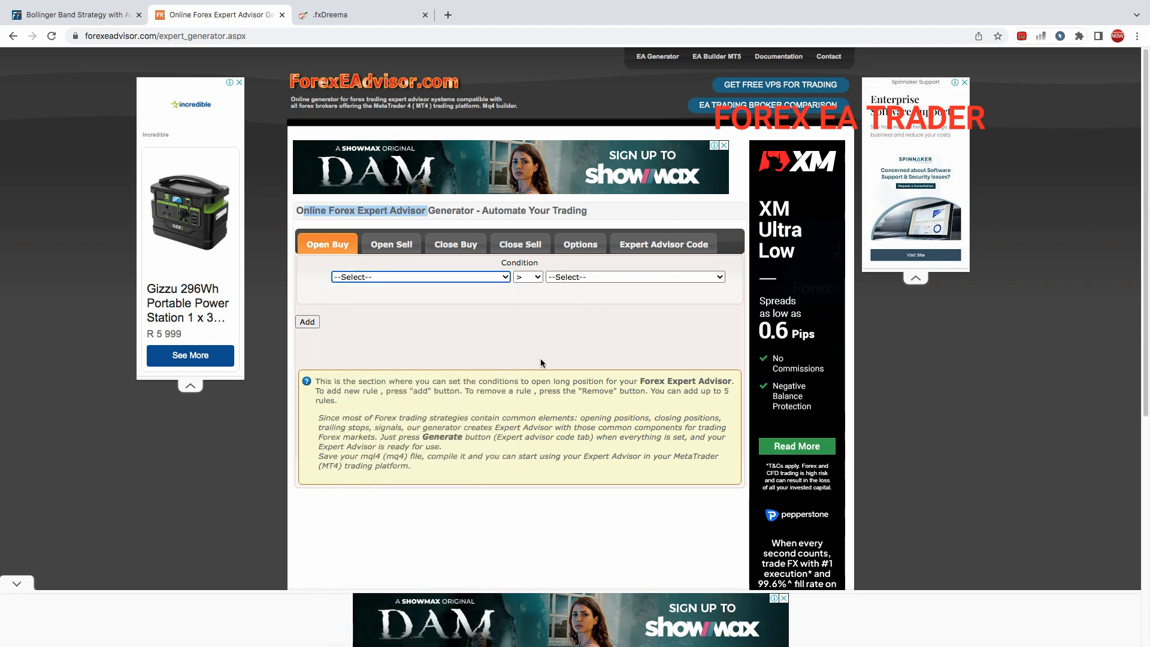
{"action": "left_click", "coordinate": [330, 14]}
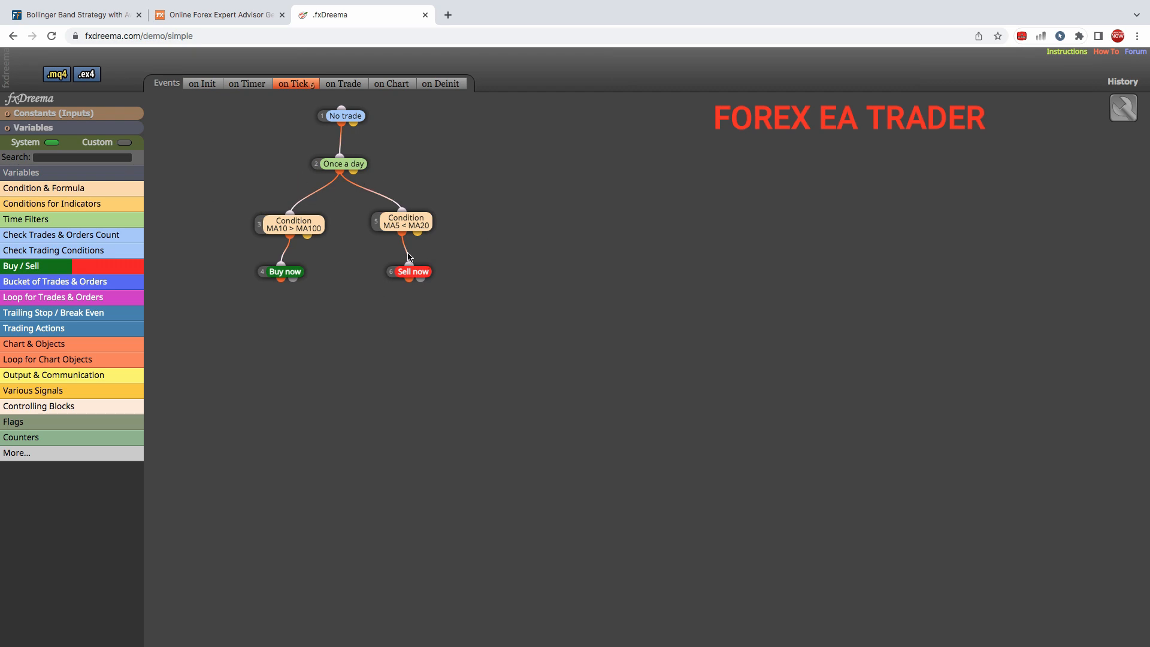
{"action": "left_click", "coordinate": [186, 14]}
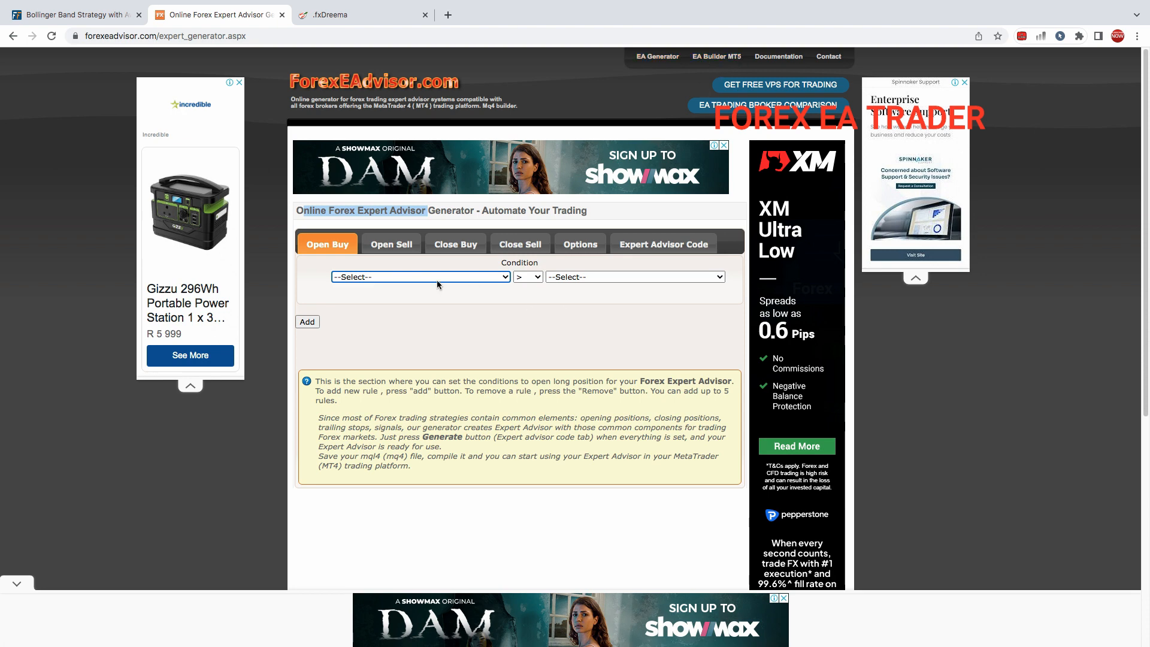
{"action": "key", "text": "ctrl+Tab"}
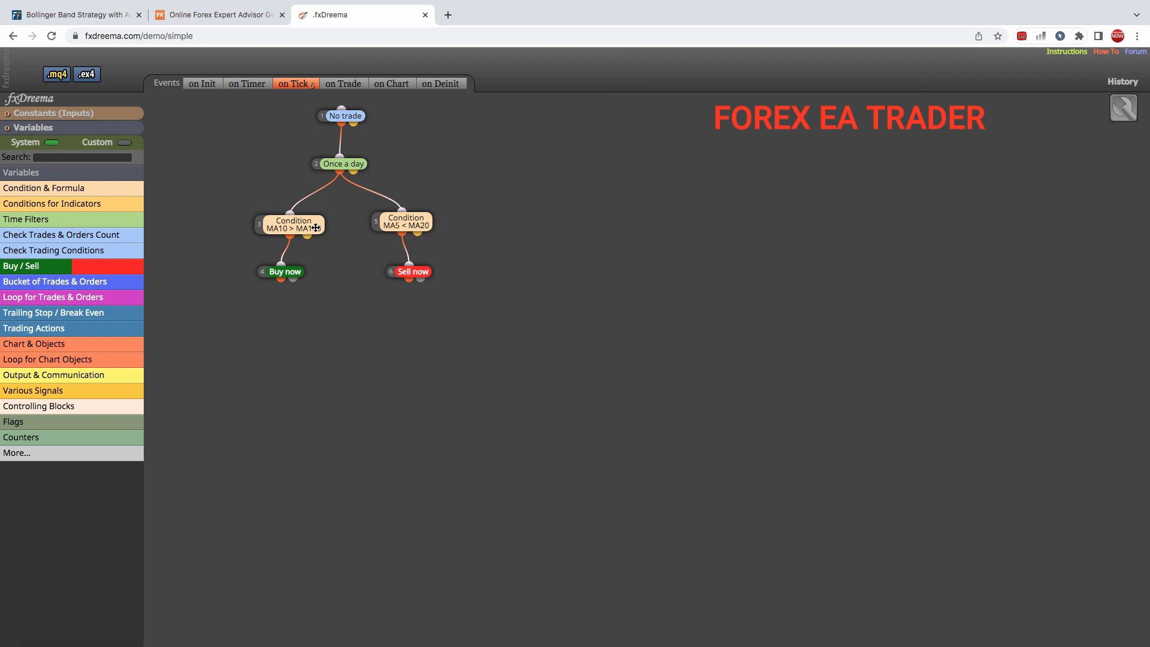
{"action": "left_click", "coordinate": [244, 9]}
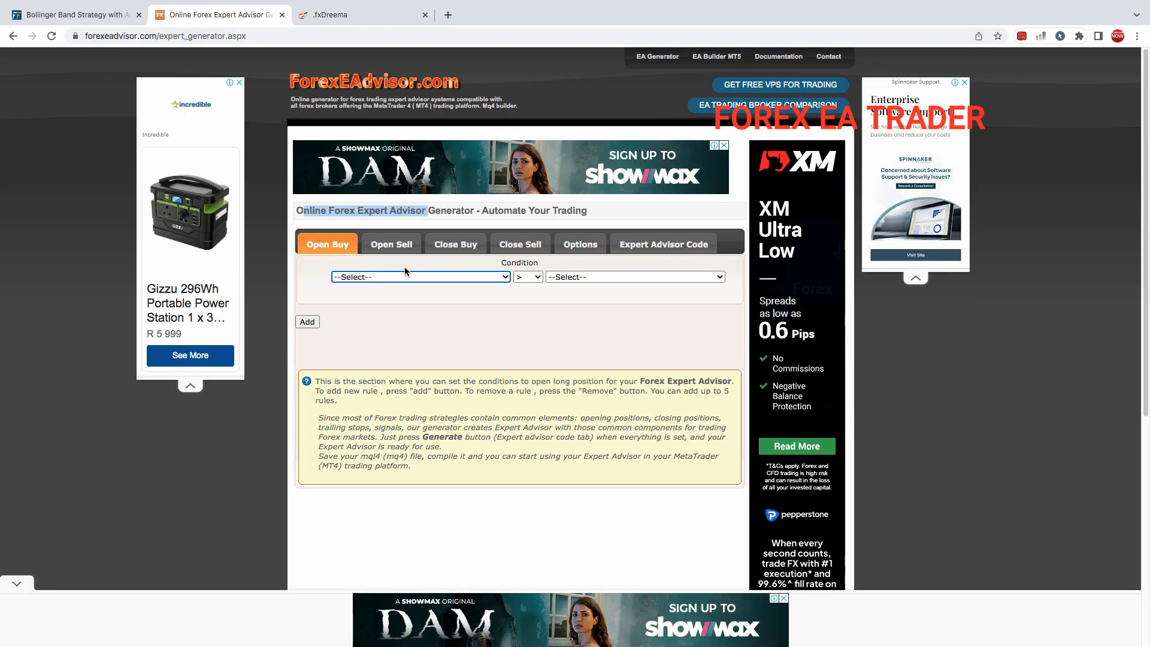
- Open the EA Builder MT5 page on ForexEAdvisor and check the buy condition in the fxDreema diagram
{"action": "left_click", "coordinate": [650, 58]}
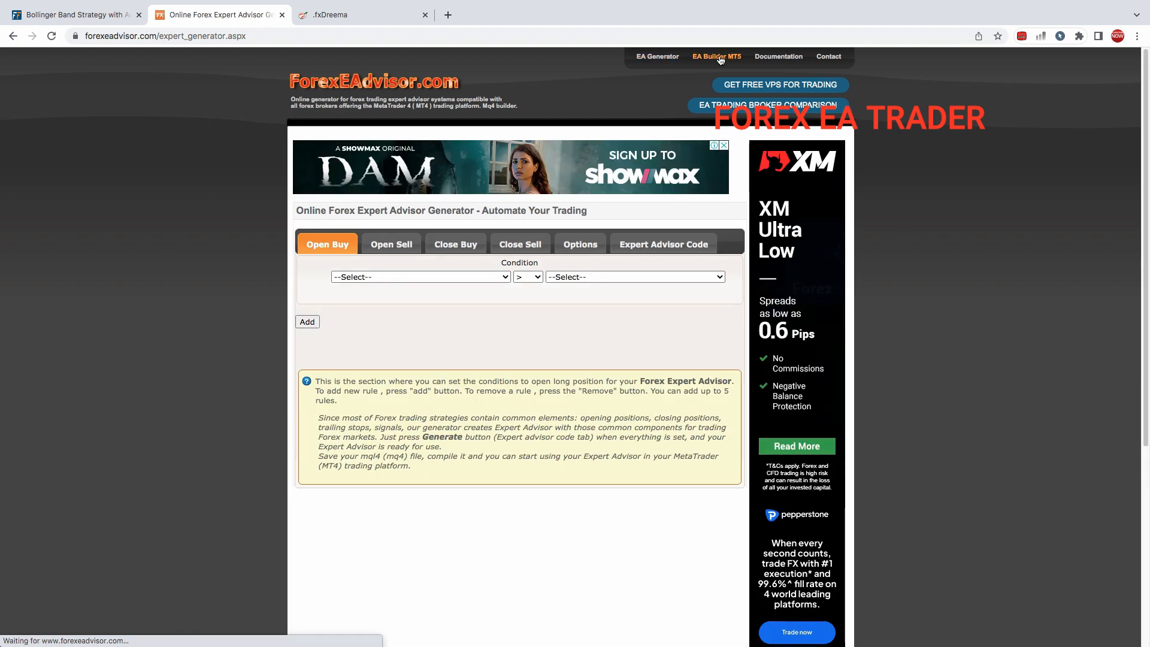
{"action": "left_click", "coordinate": [720, 58]}
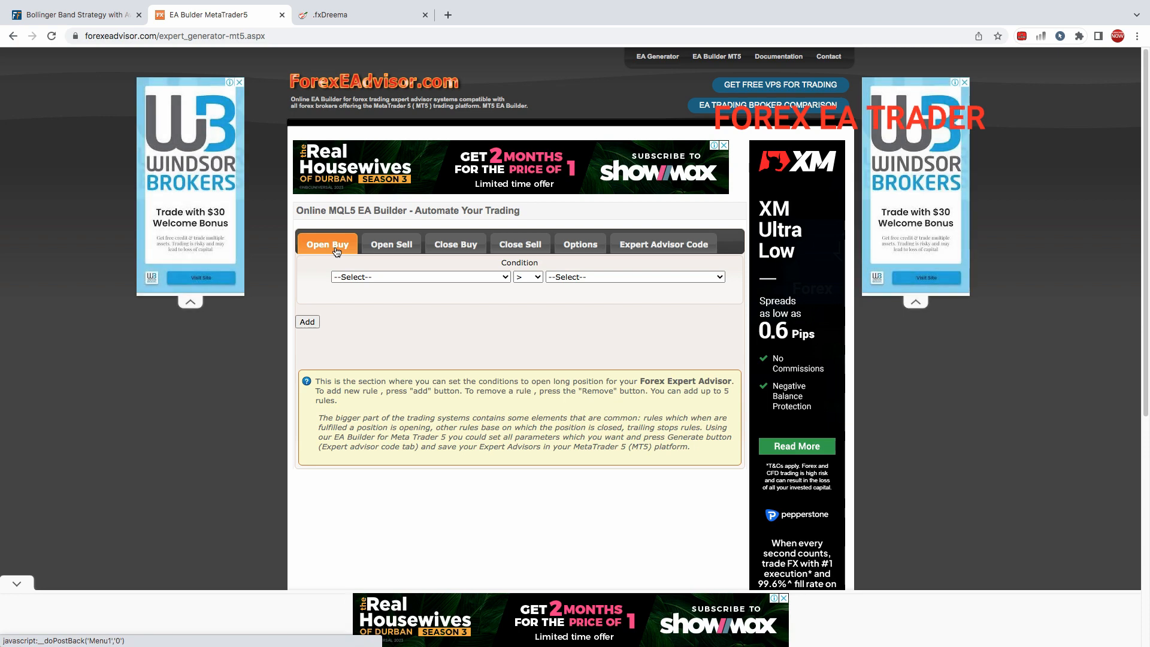
{"action": "left_click", "coordinate": [324, 14]}
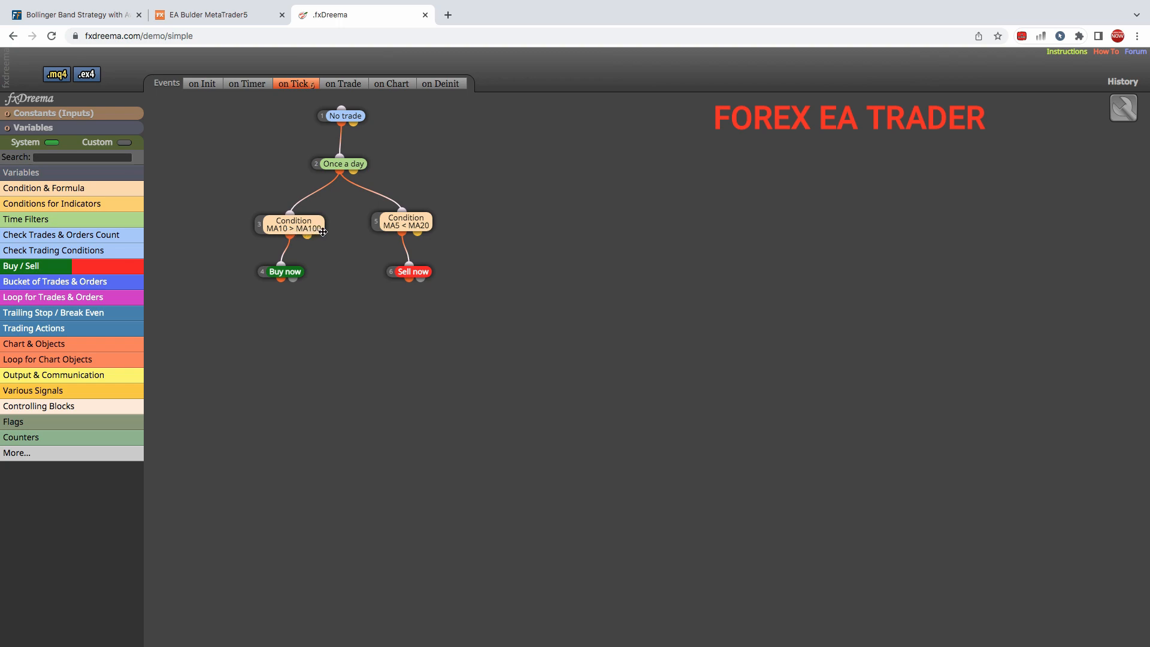
{"action": "left_click", "coordinate": [209, 15]}
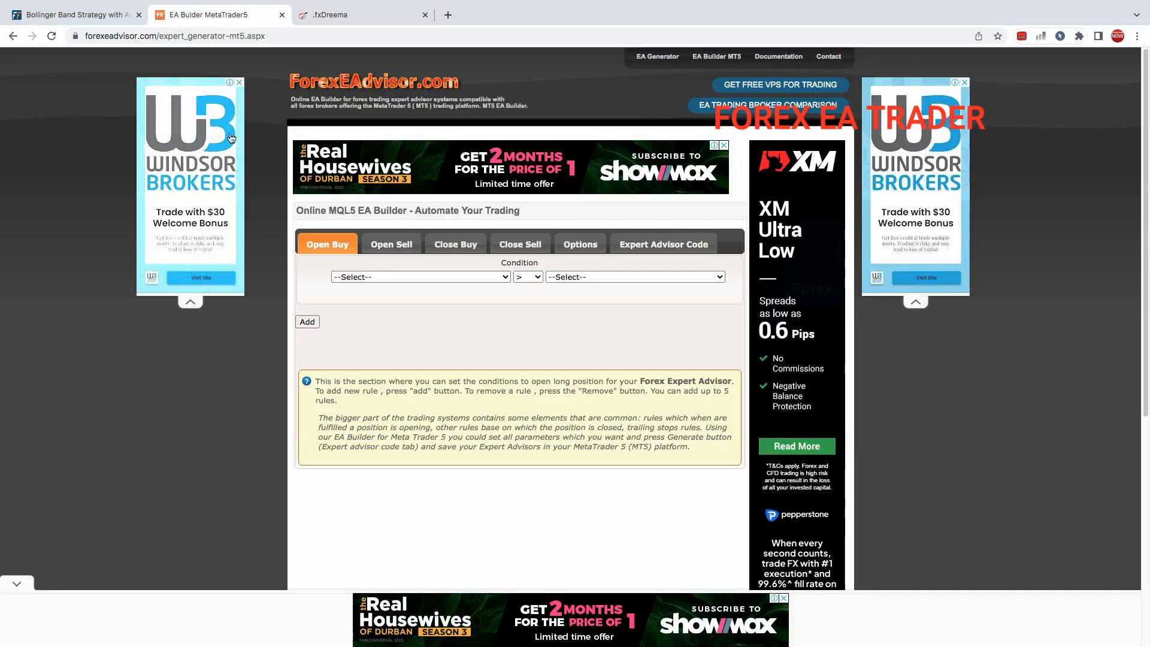
- Choose MA (Moving Average) as the first operand of the Open Buy condition
{"action": "left_click", "coordinate": [369, 276]}
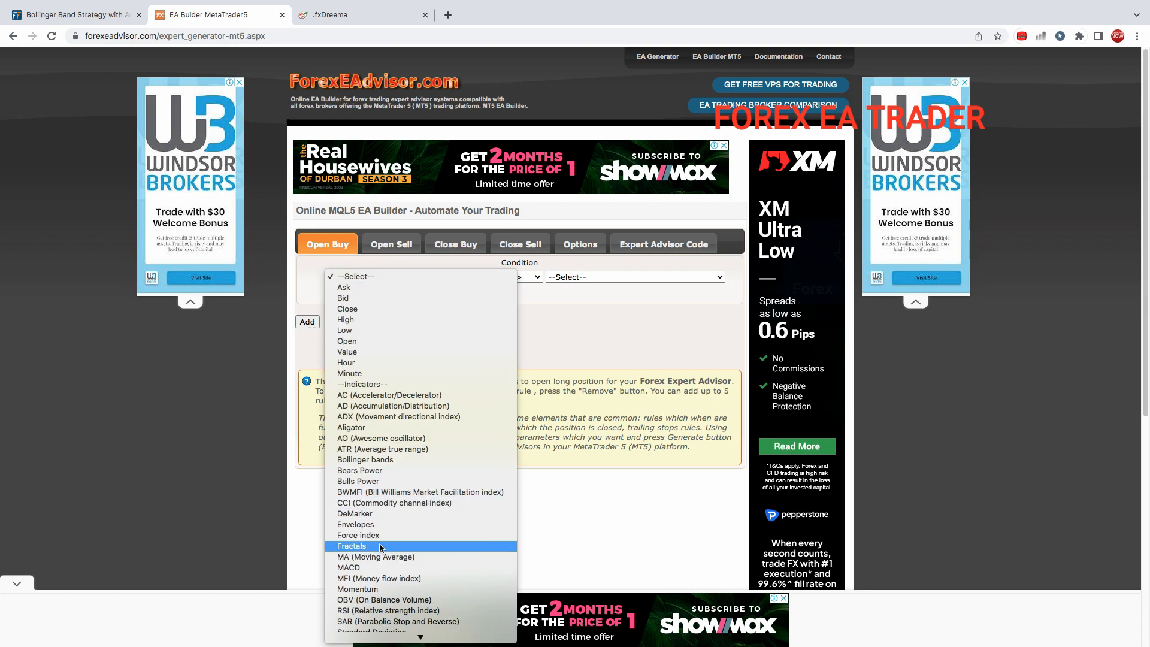
{"action": "scroll", "coordinate": [382, 560], "scroll_direction": "down", "scroll_amount": 2}
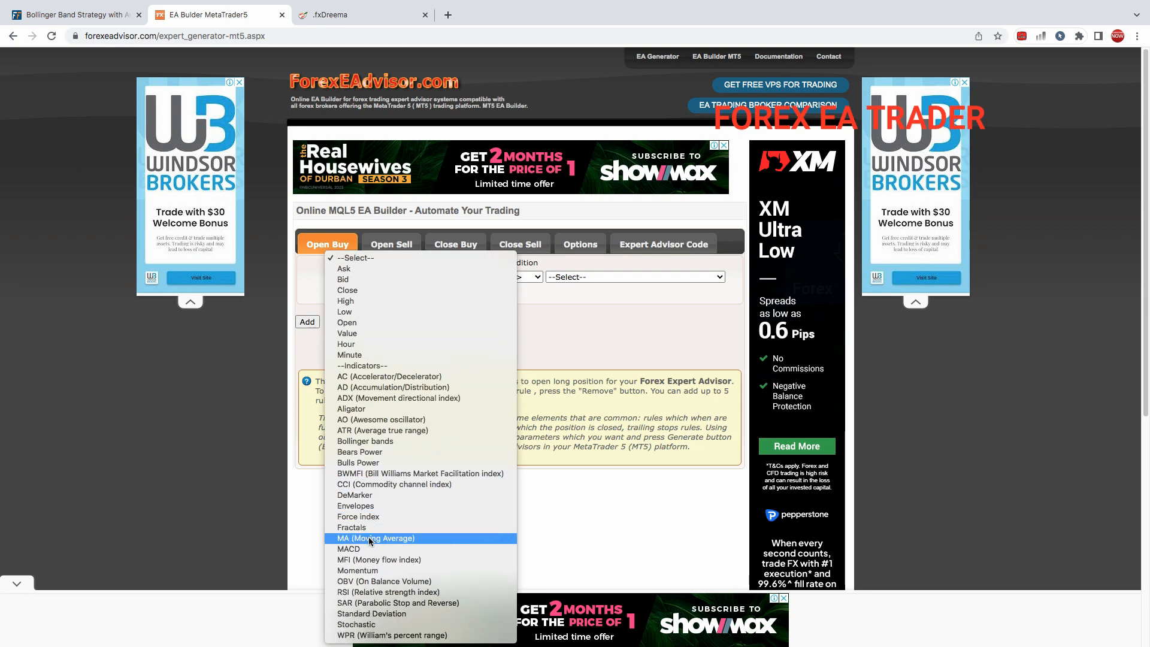
{"action": "left_click", "coordinate": [368, 537]}
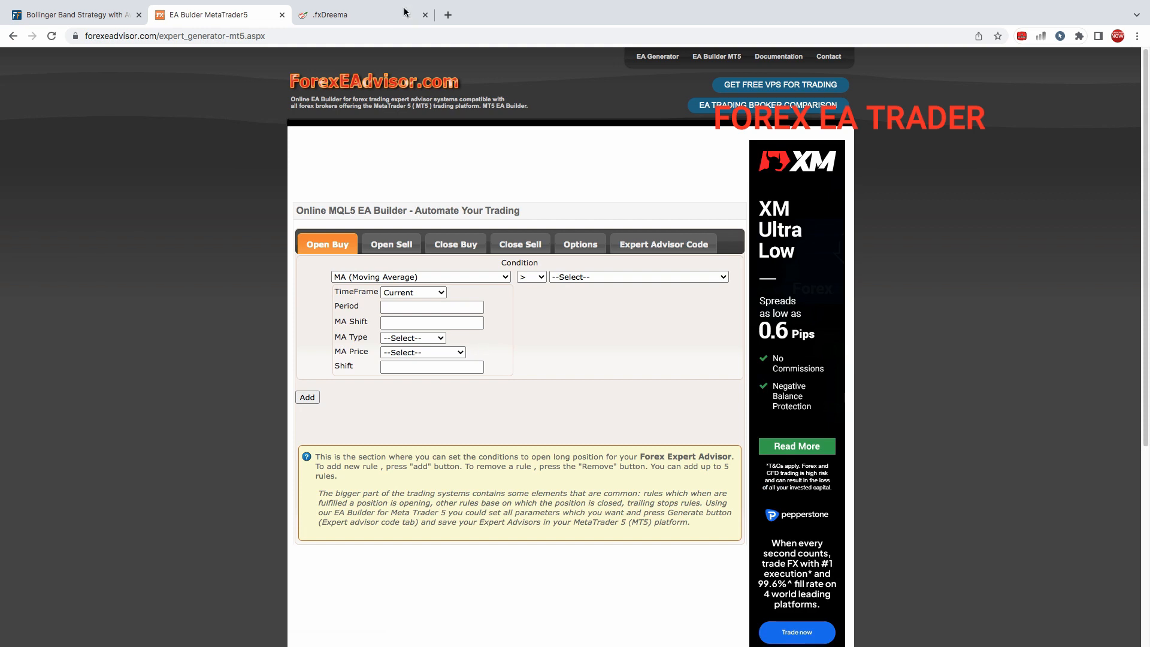
- Set the first moving average of the Open Buy condition to period 10 and MA shift 0
{"action": "left_click", "coordinate": [405, 307]}
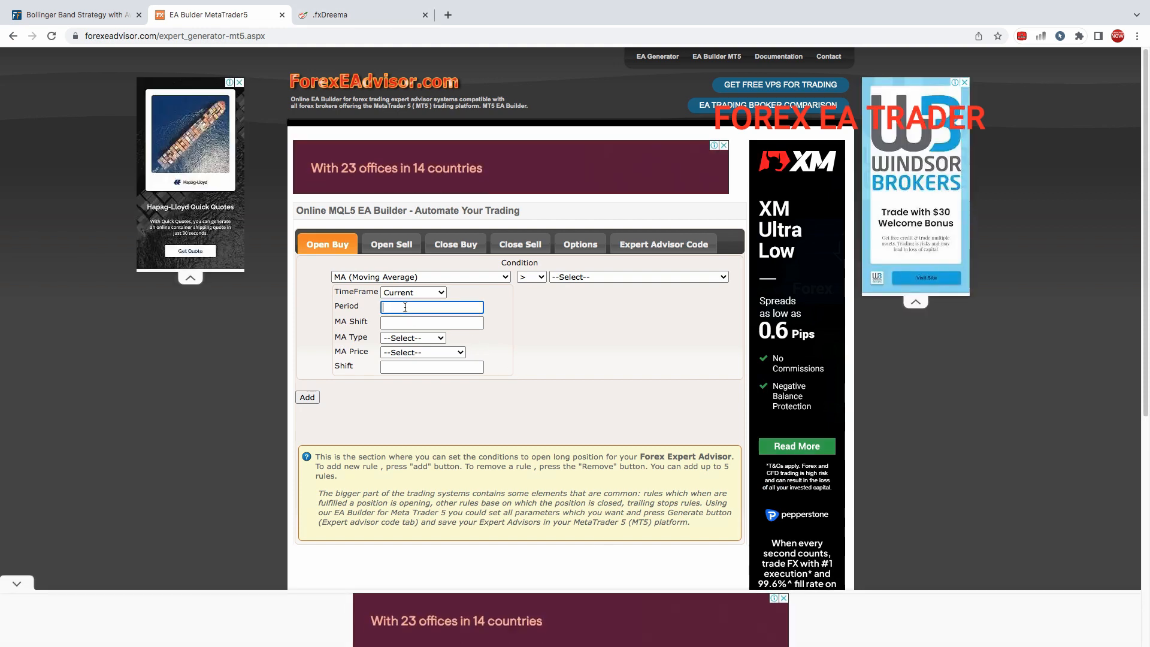
{"action": "left_click", "coordinate": [361, 18]}
{"action": "left_click", "coordinate": [239, 16]}
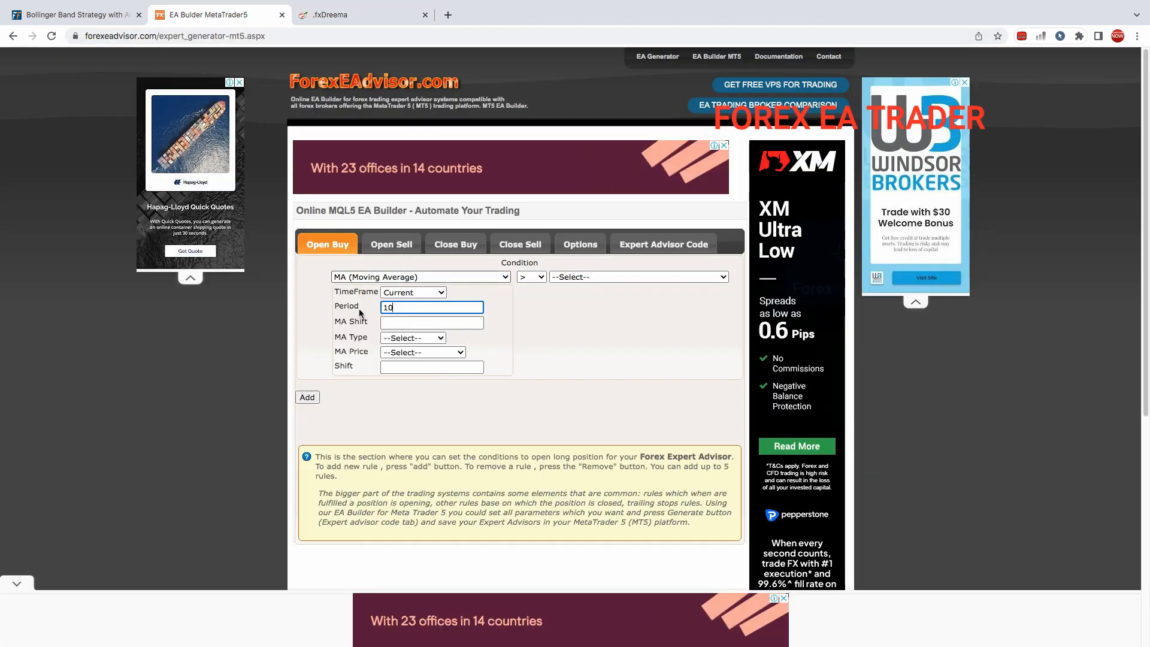
{"action": "left_click", "coordinate": [398, 325]}
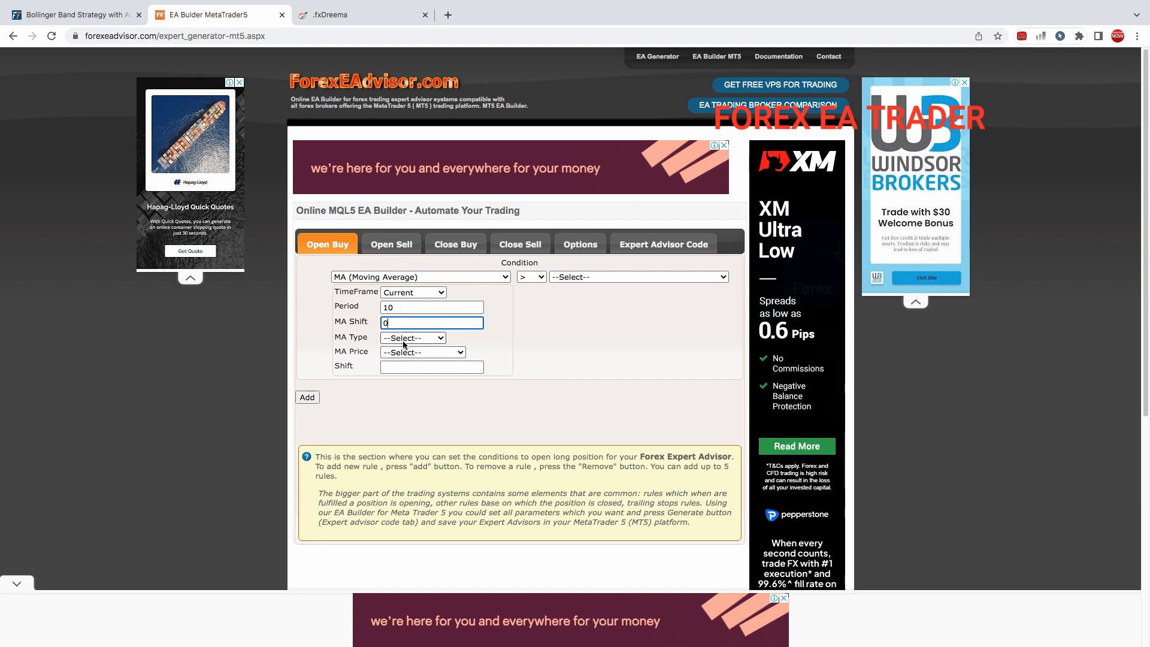
- Check the MA method of the MA10 > MA100 block in fxDreema and set the first Open Buy operand's MA Type to MODE_EMA
{"action": "left_click", "coordinate": [404, 339]}
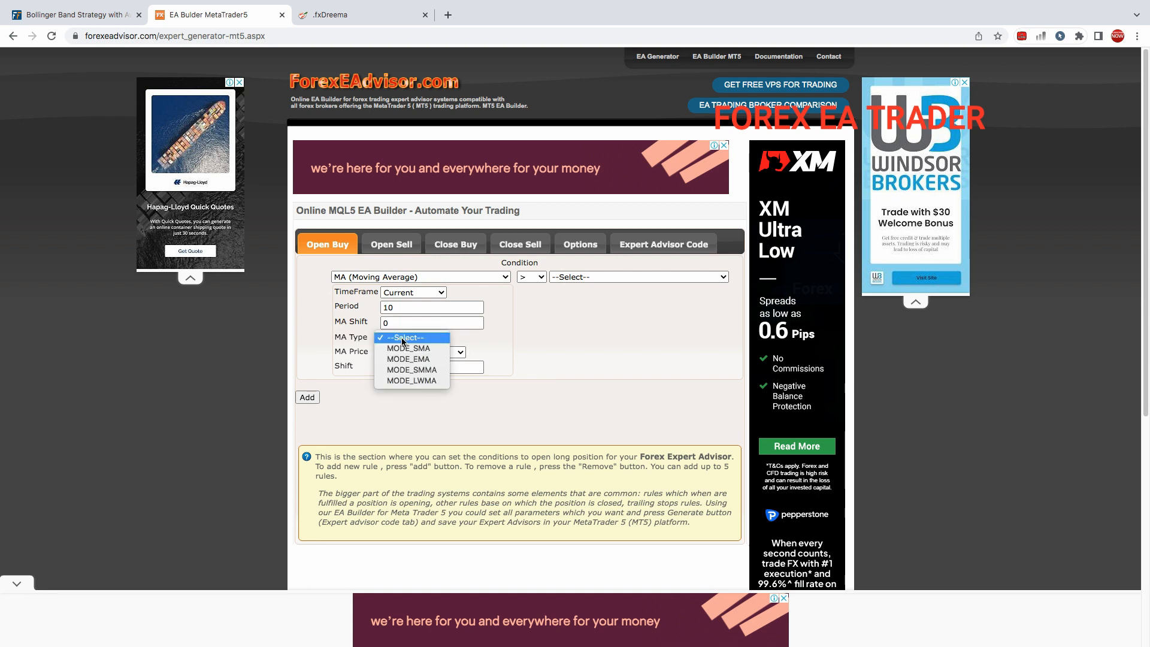
{"action": "left_click", "coordinate": [328, 7]}
{"action": "left_click", "coordinate": [331, 14]}
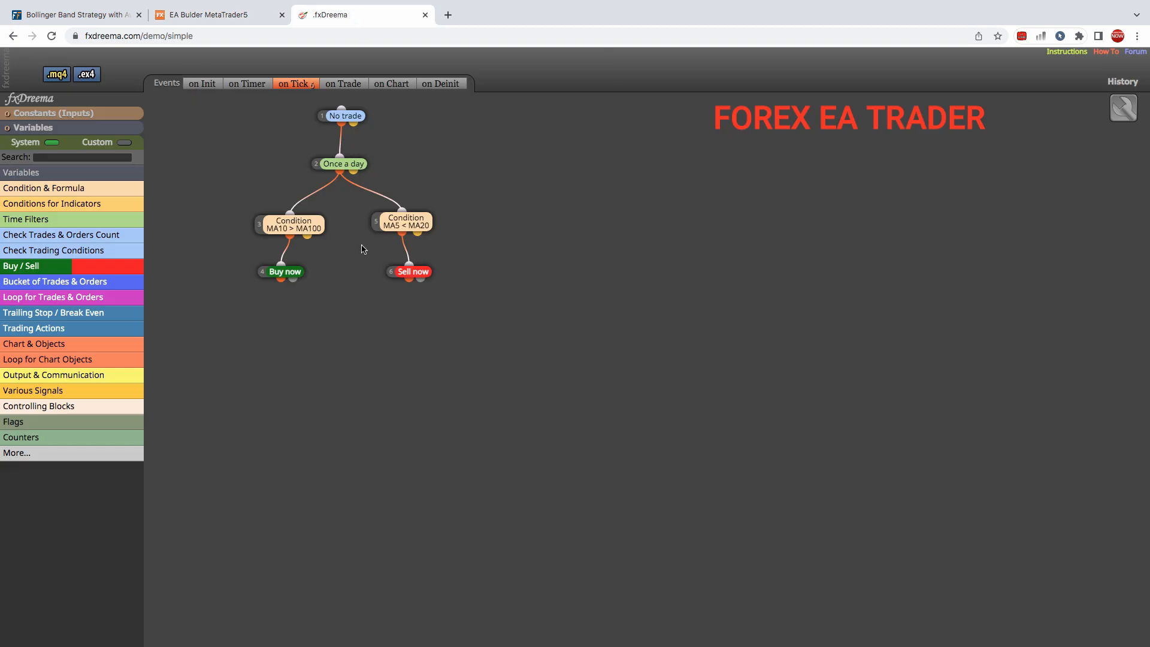
{"action": "left_click", "coordinate": [296, 227]}
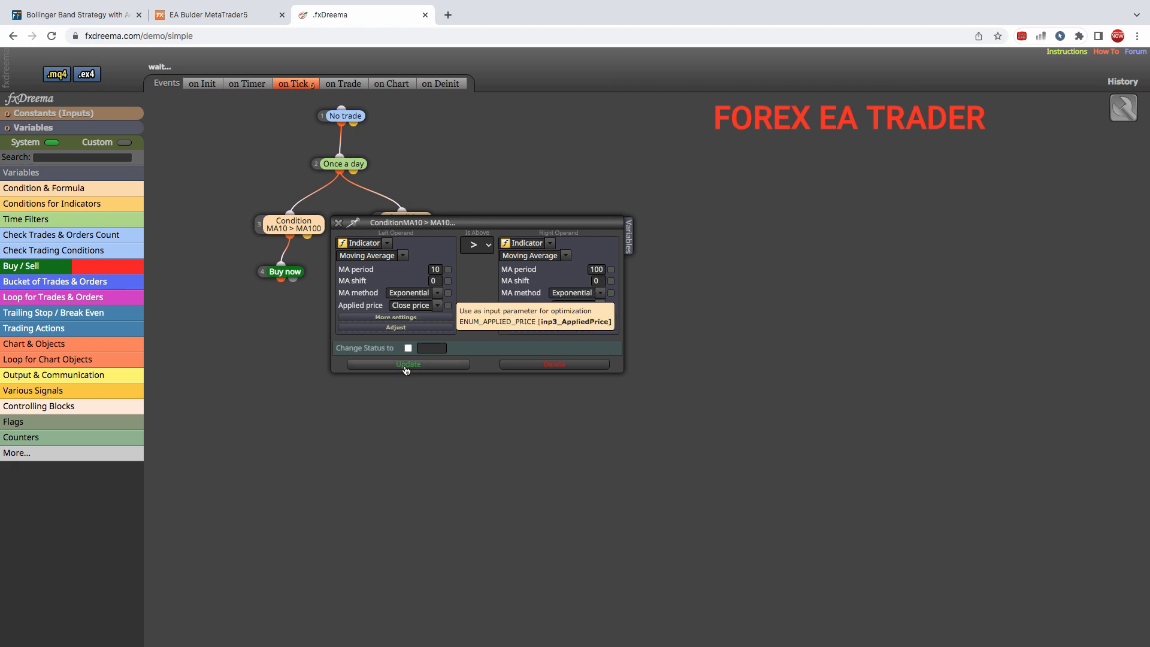
{"action": "left_click", "coordinate": [184, 10]}
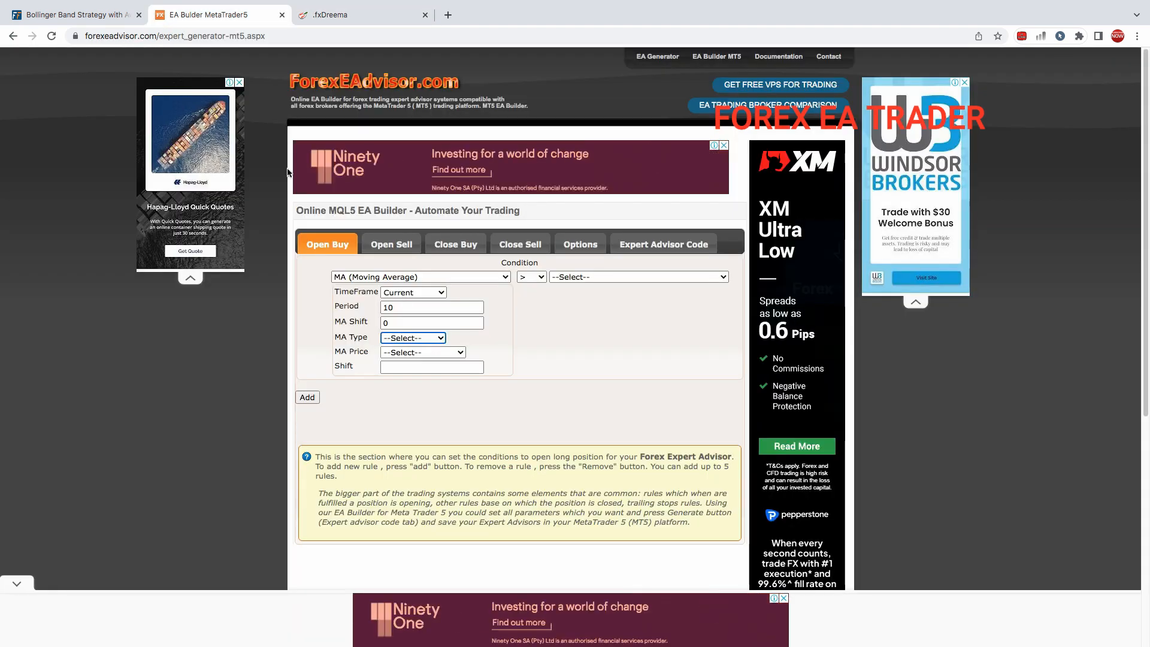
{"action": "left_click", "coordinate": [412, 339]}
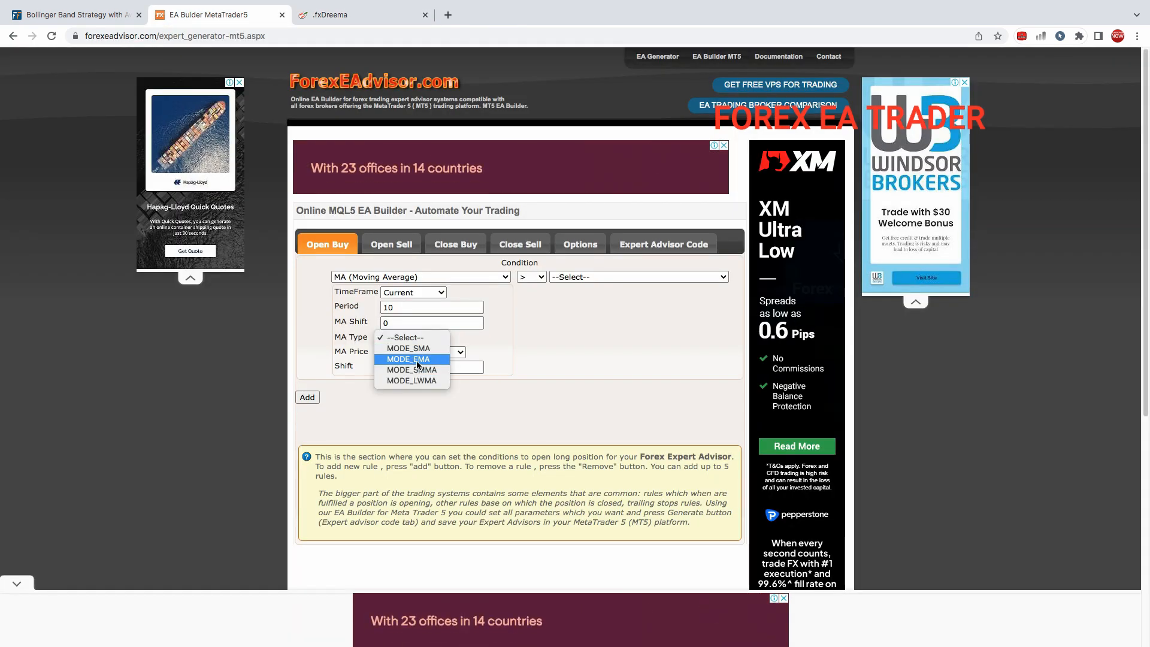
{"action": "left_click", "coordinate": [418, 360]}
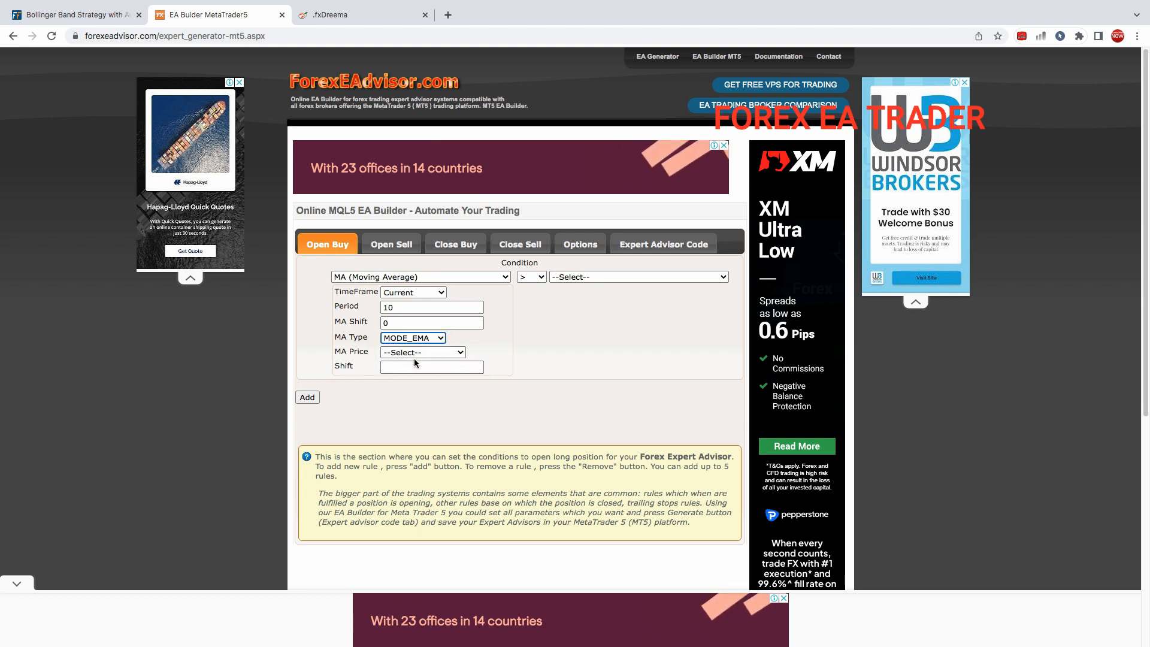
- Set the first Open Buy moving average's MA Price to PRICE_CLOSE and its Shift to 0
{"action": "left_click", "coordinate": [407, 354]}
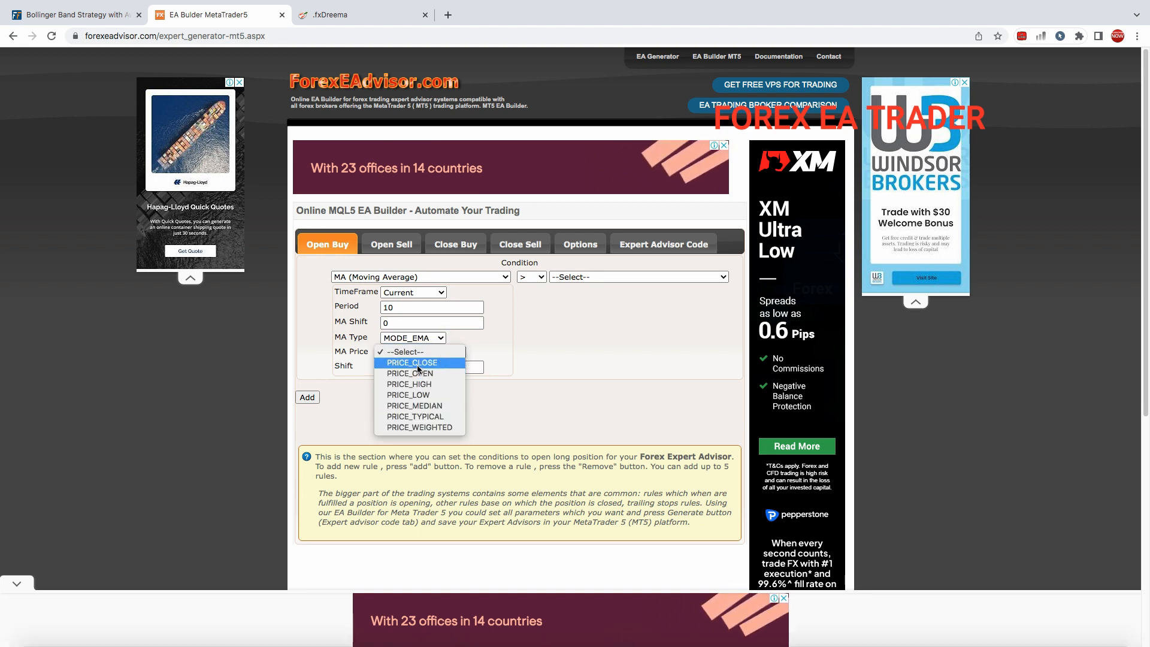
{"action": "left_click", "coordinate": [417, 363]}
{"action": "left_click", "coordinate": [395, 371]}
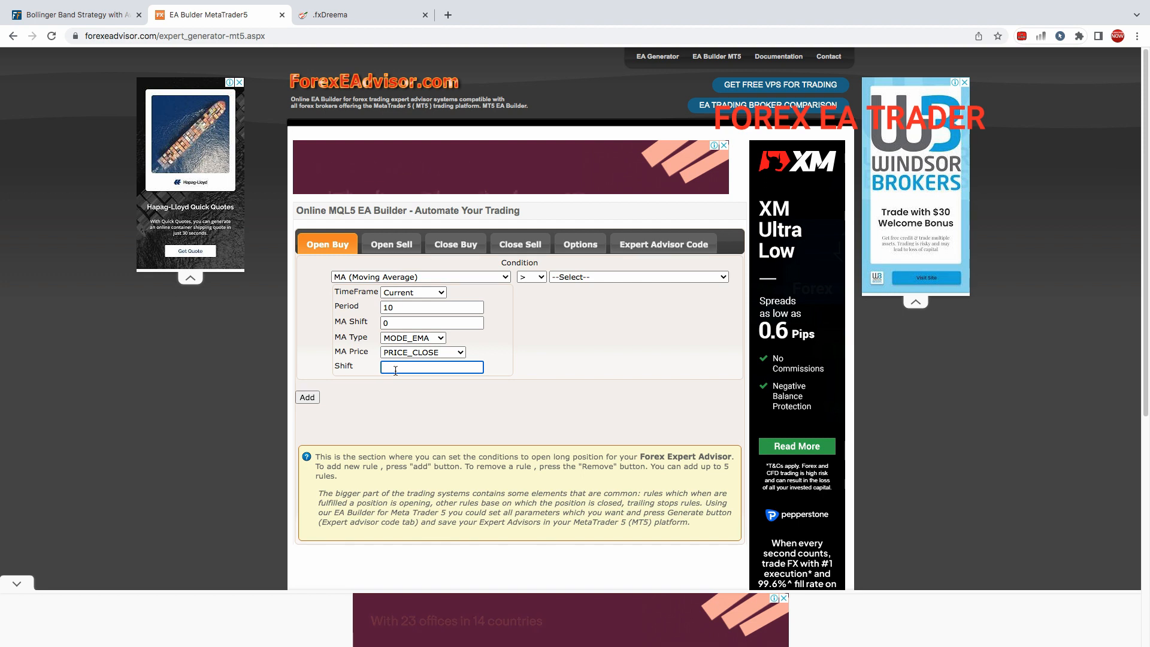
{"action": "type", "text": "0"}
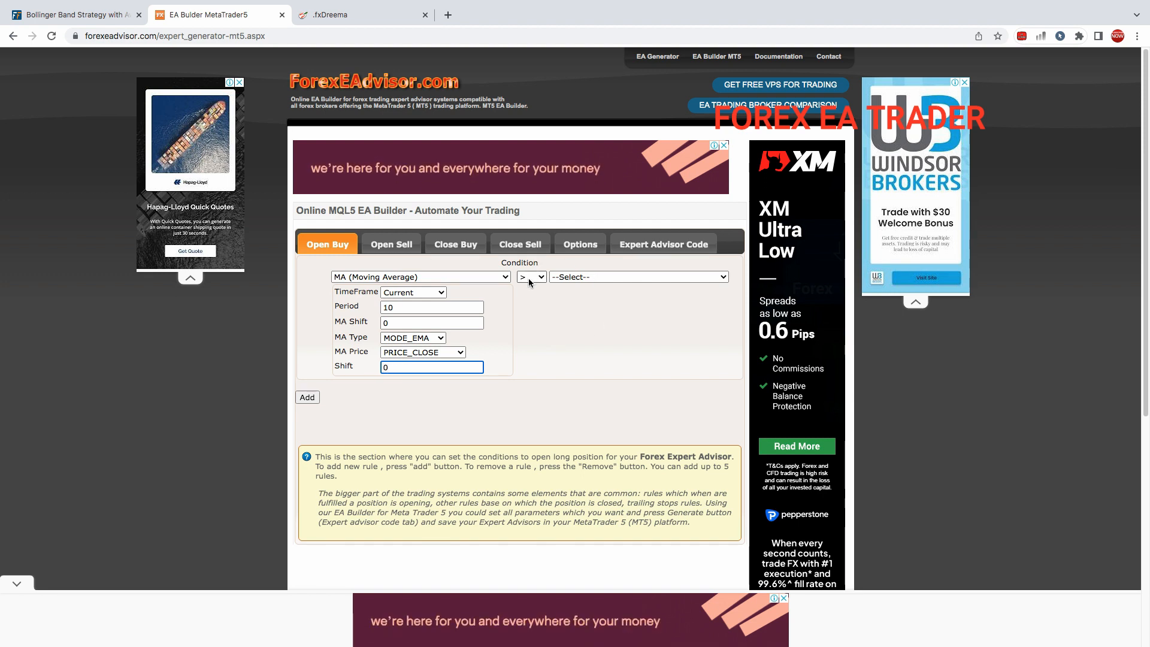
- Choose MA (Moving Average) as the second Open Buy operand, with period 100 and MA shift 0
{"action": "left_click", "coordinate": [581, 278]}
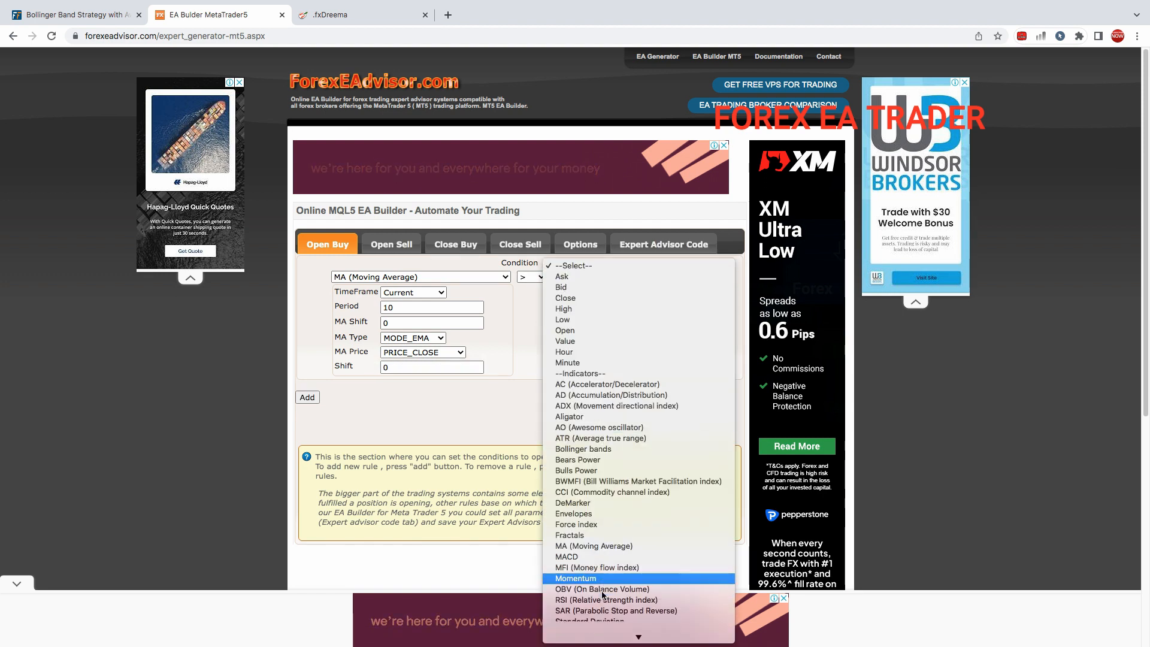
{"action": "left_click", "coordinate": [582, 557]}
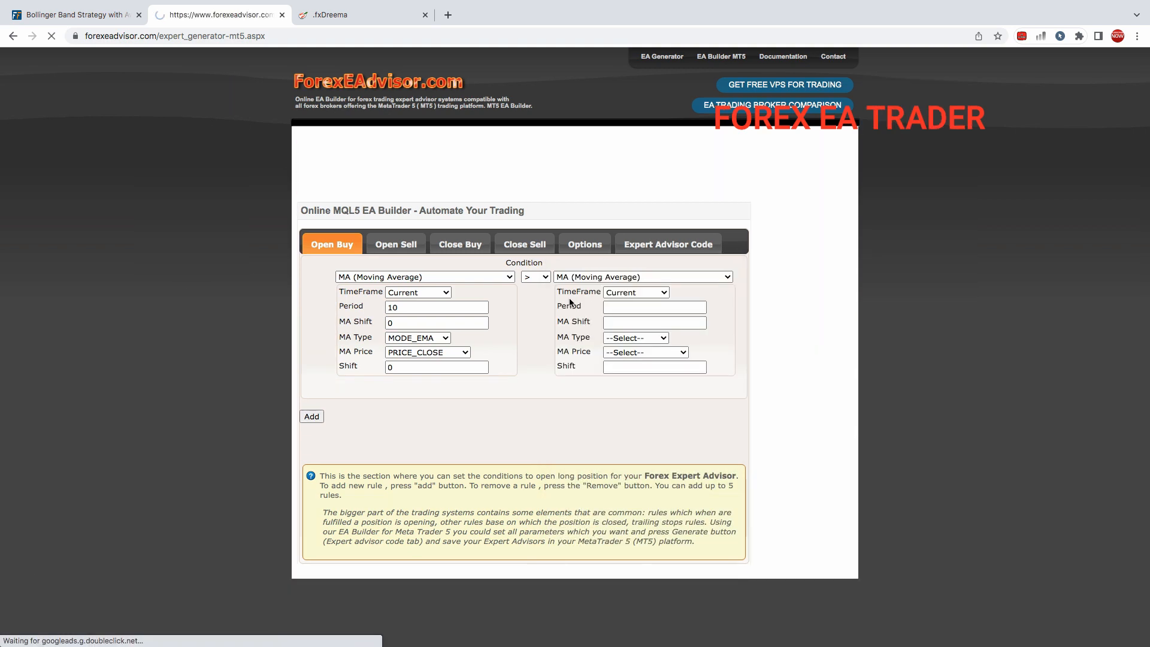
{"action": "left_click", "coordinate": [615, 308]}
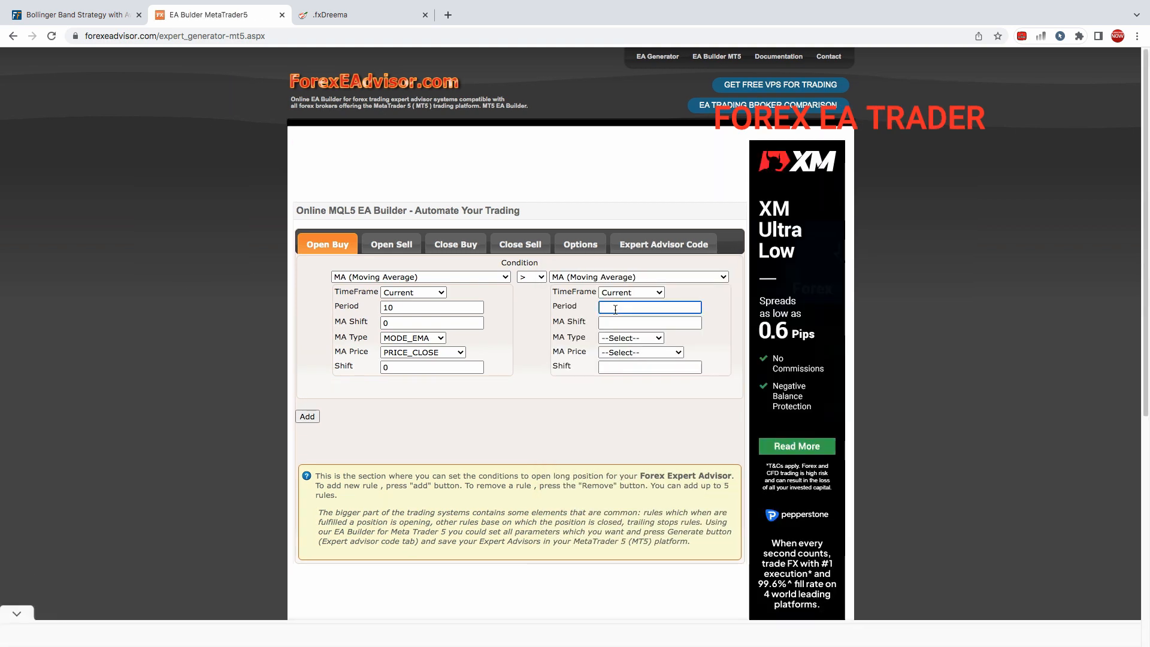
{"action": "type", "text": "100"}
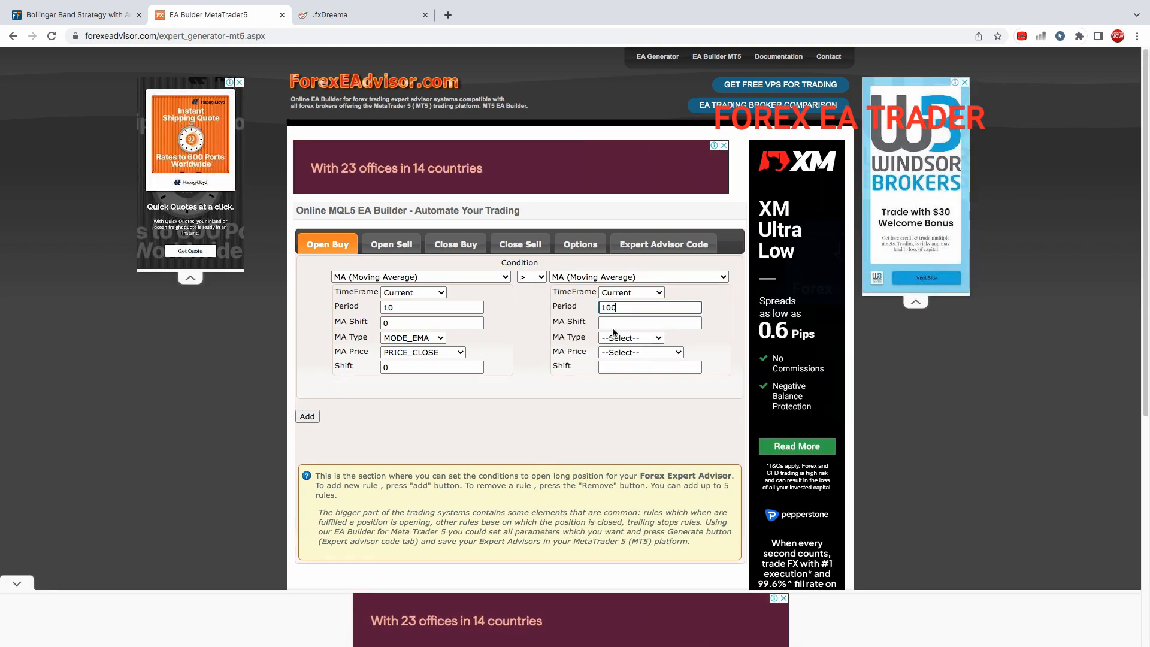
{"action": "left_click", "coordinate": [610, 322]}
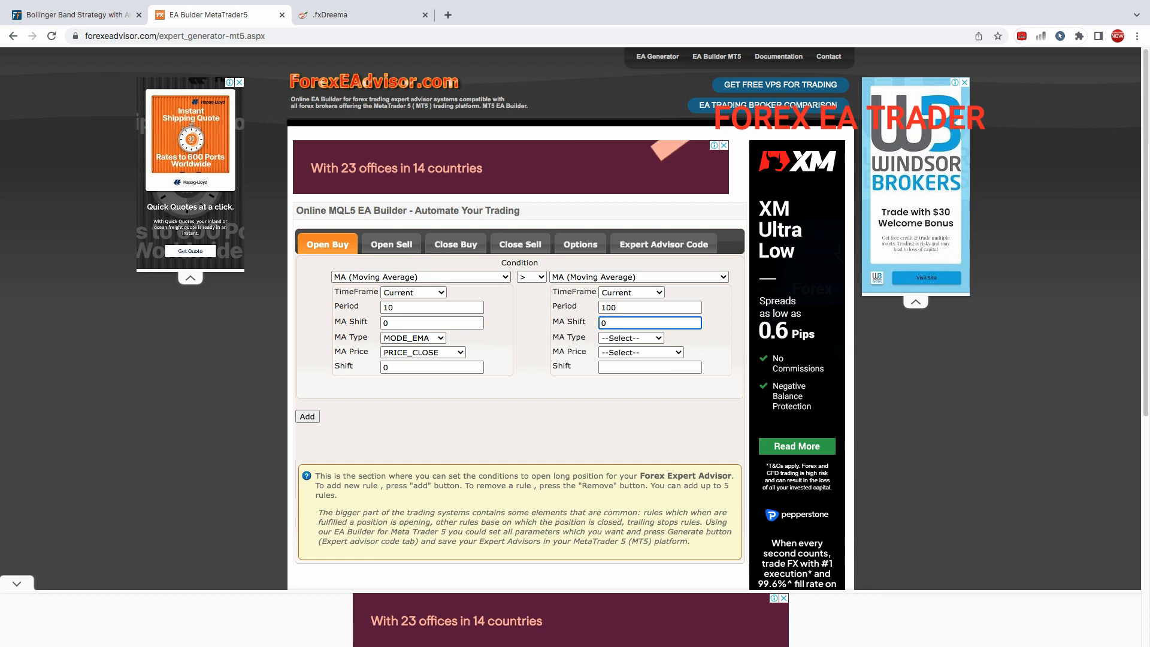
- Set the second Open Buy moving average to MA Type MODE_EMA, MA Price PRICE_CLOSE and Shift 0
{"action": "left_click", "coordinate": [629, 338]}
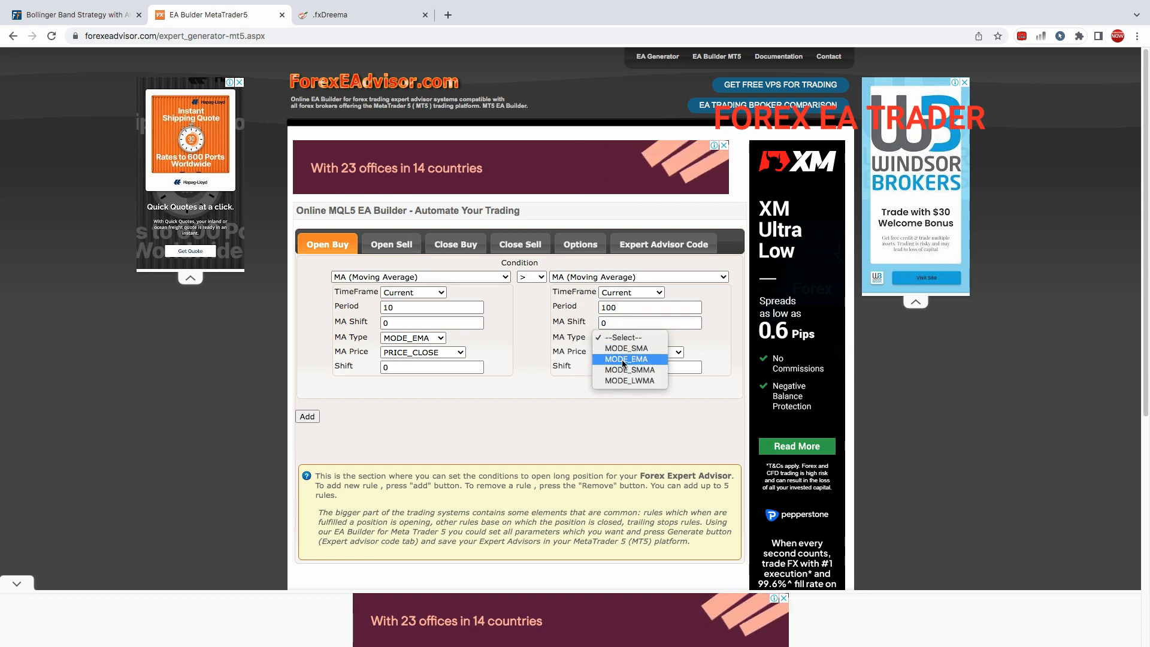
{"action": "left_click", "coordinate": [623, 360]}
{"action": "left_click", "coordinate": [625, 353]}
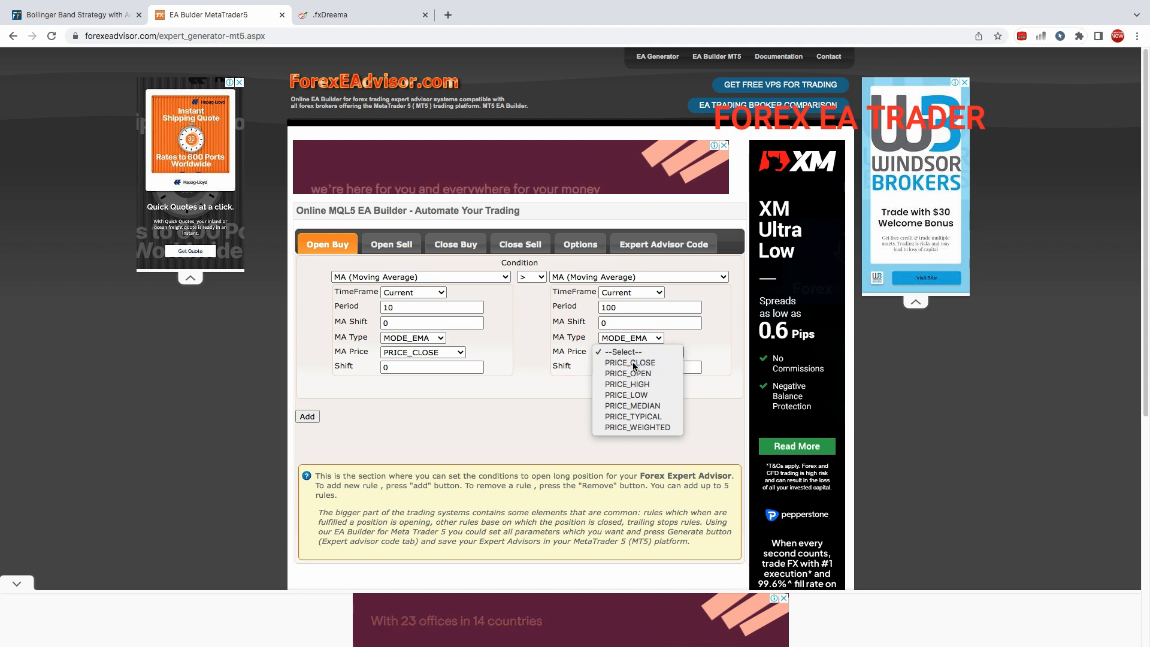
{"action": "left_click", "coordinate": [630, 363]}
{"action": "left_click", "coordinate": [613, 368]}
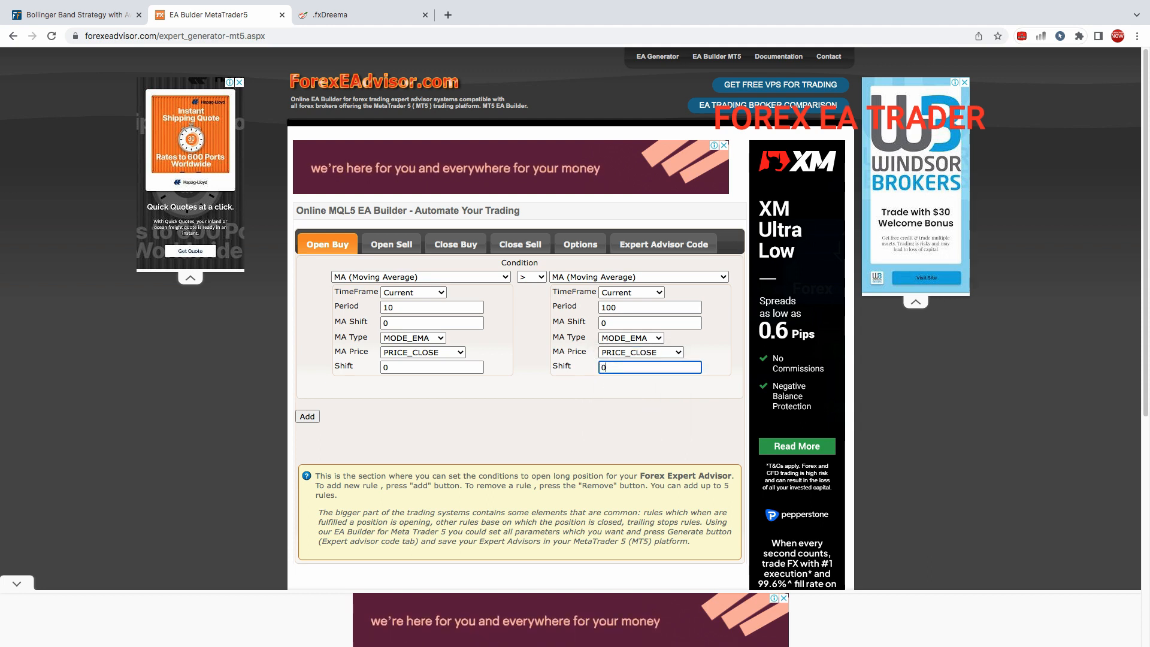
- Open the Open Sell conditions in the EA builder and check the sell condition in the fxDreema diagram
{"action": "left_click", "coordinate": [391, 246]}
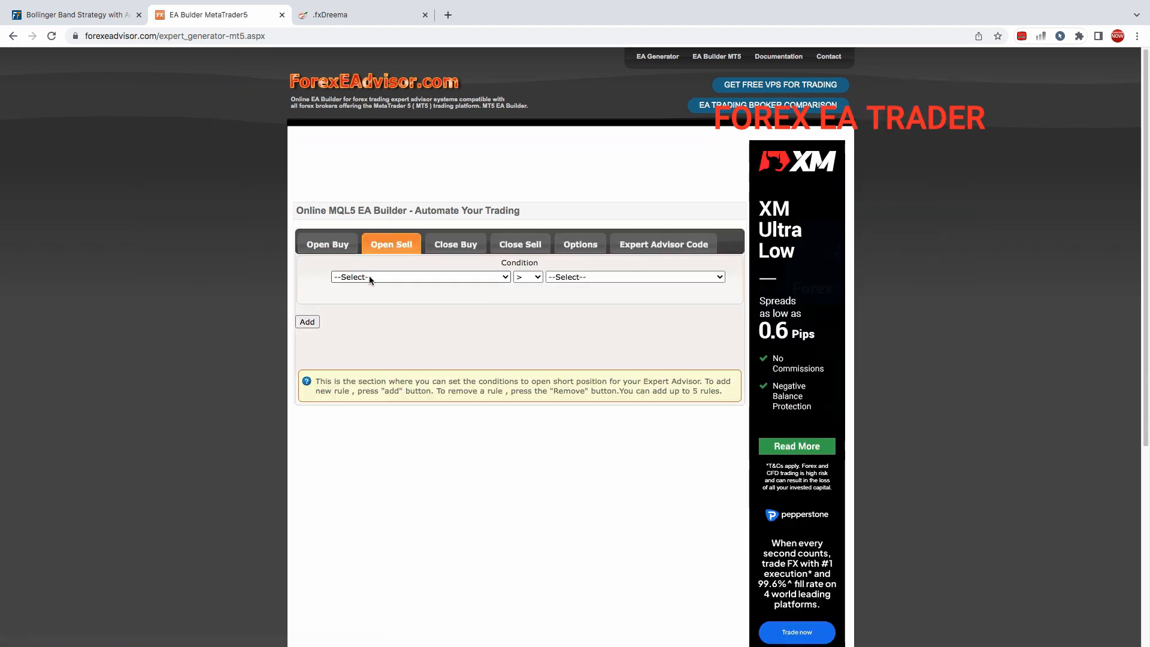
{"action": "left_click", "coordinate": [369, 277]}
{"action": "left_click", "coordinate": [375, 25]}
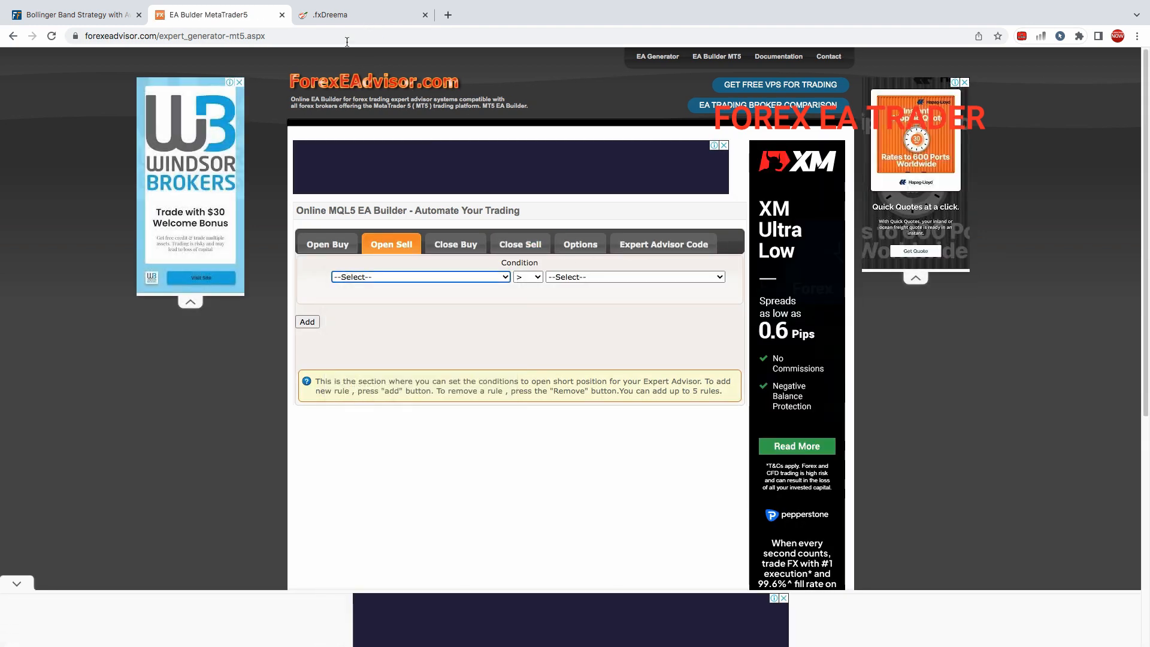
{"action": "left_click", "coordinate": [345, 19]}
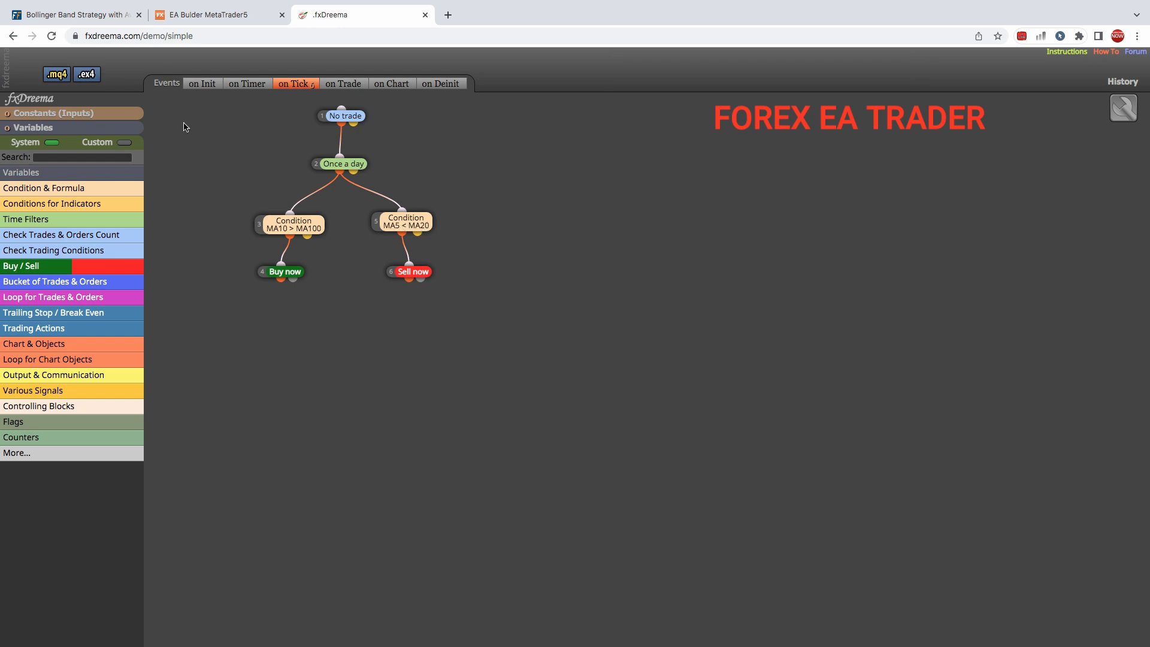
{"action": "left_click", "coordinate": [217, 14]}
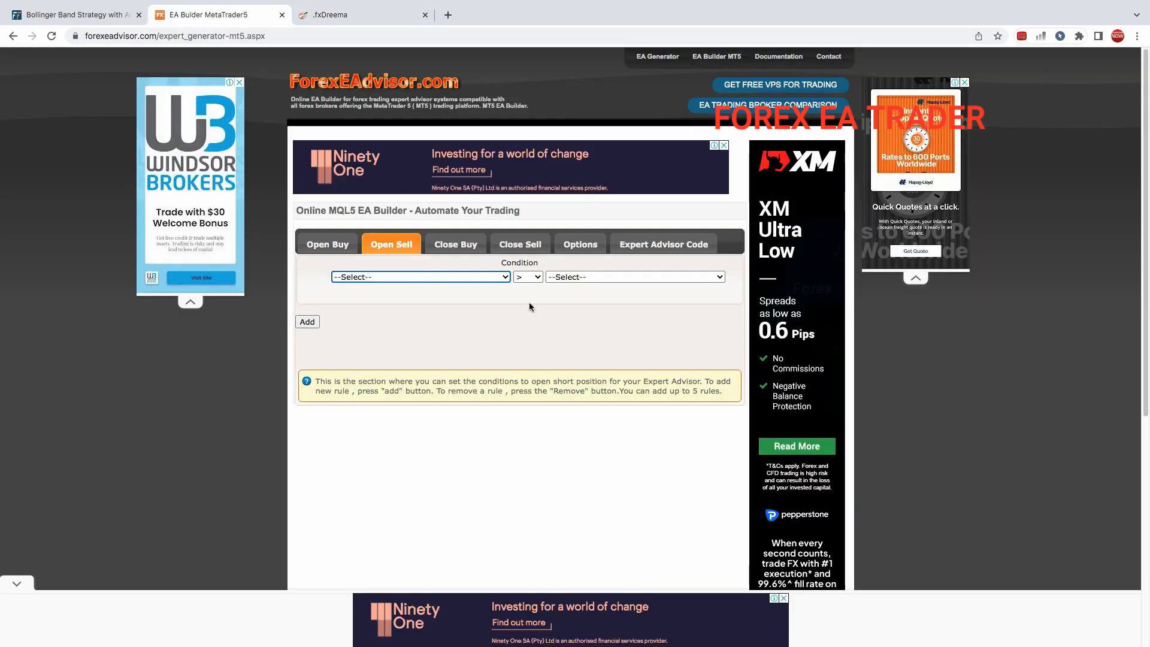
- Choose MA (Moving Average) as the first Open Sell operand, with period 5 and MA shift 0
{"action": "left_click", "coordinate": [468, 278]}
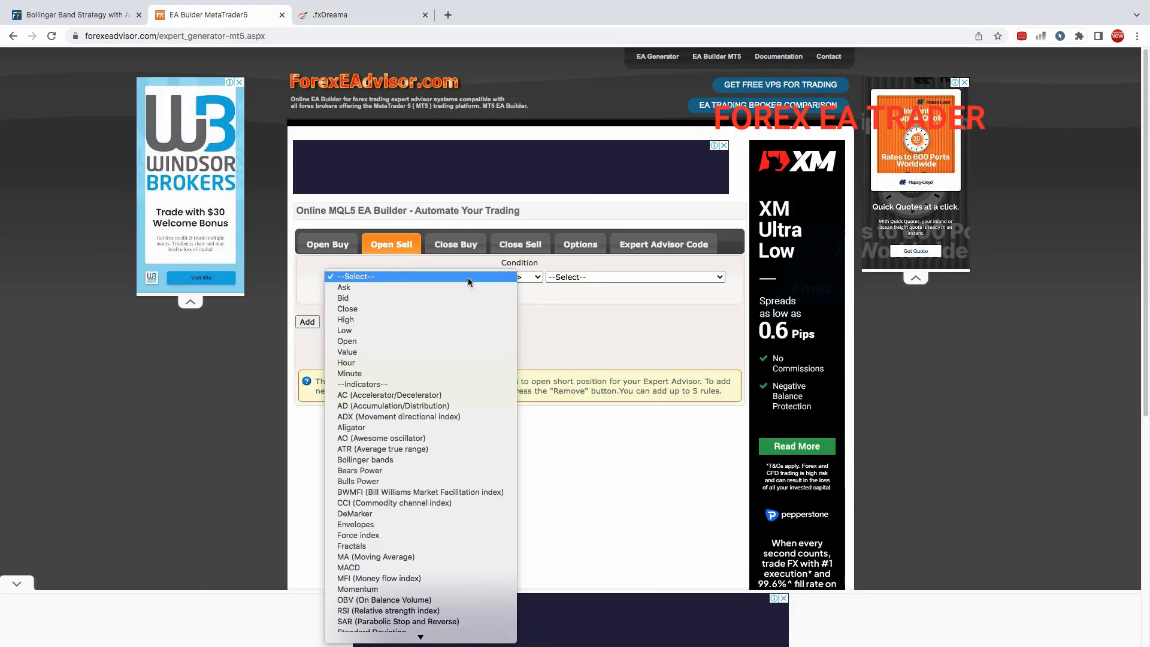
{"action": "left_click", "coordinate": [361, 557]}
{"action": "left_click", "coordinate": [397, 306]}
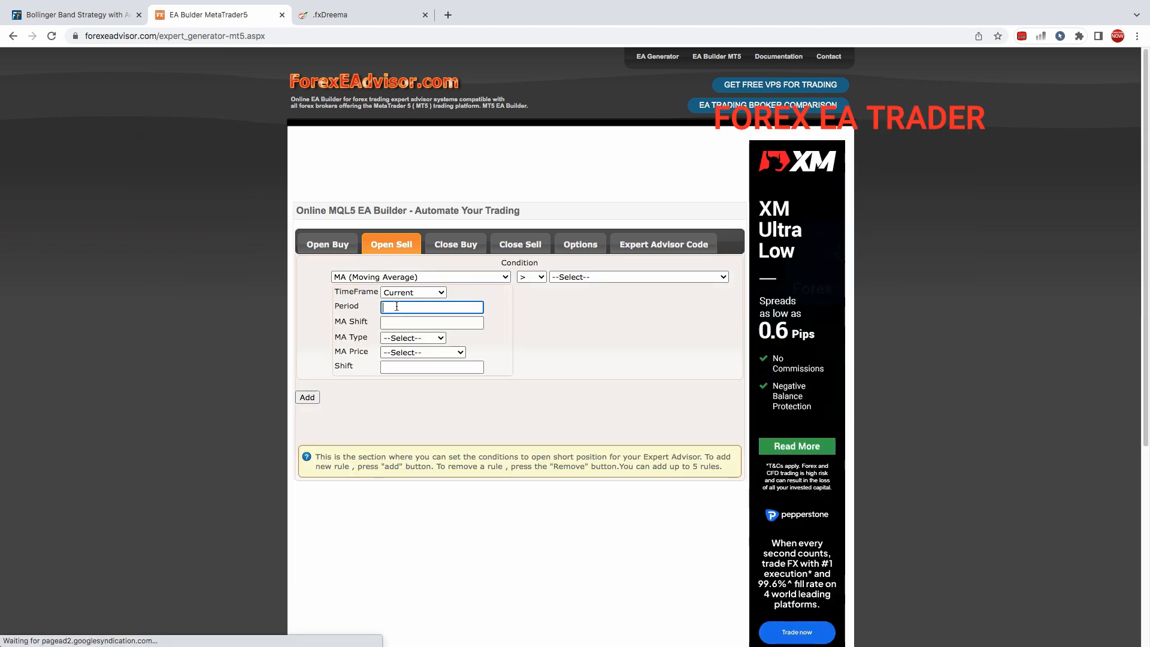
{"action": "type", "text": "5"}
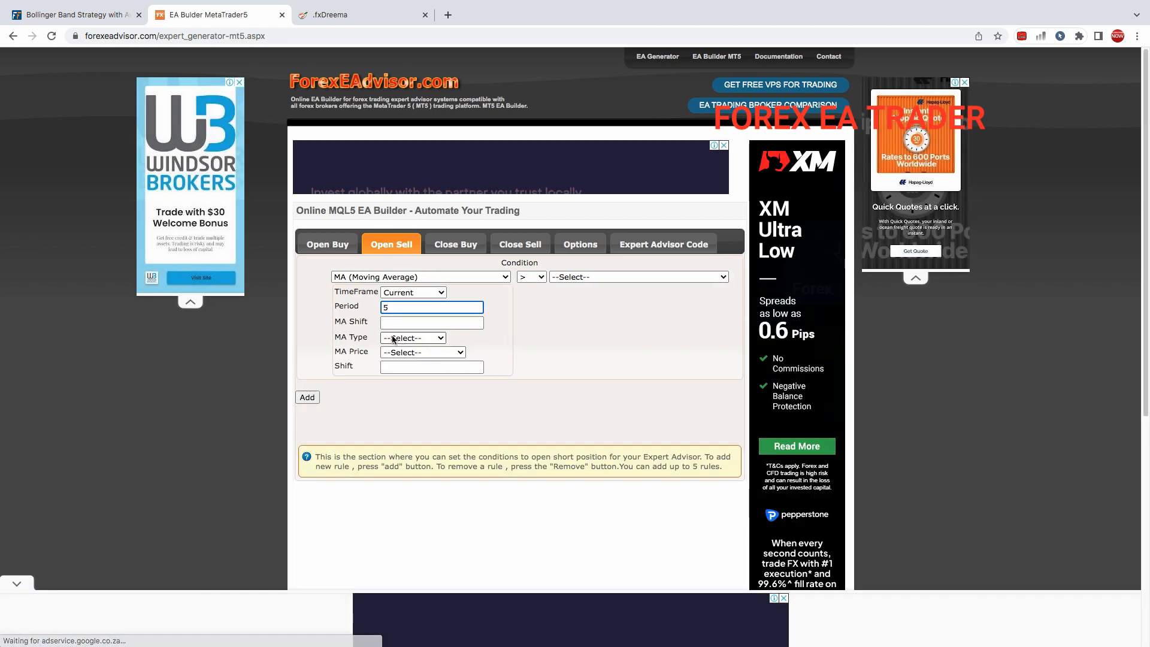
{"action": "left_click", "coordinate": [387, 324]}
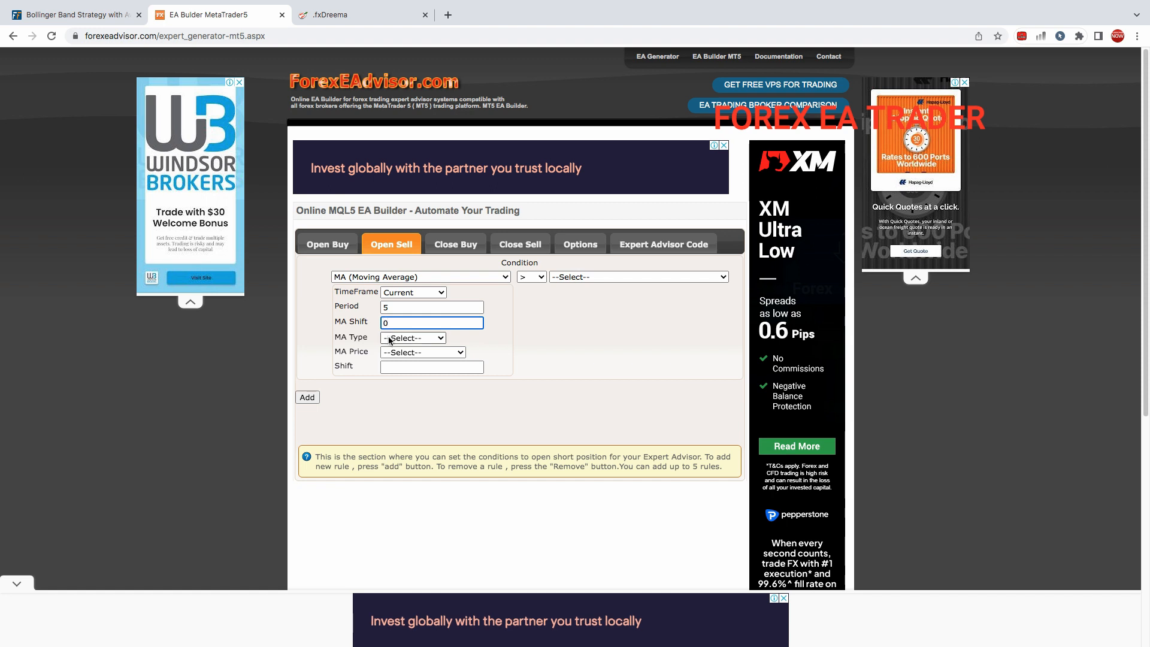
- Set the first Open Sell moving average to MA Type MODE_EMA, MA Price PRICE_CLOSE and Shift 0
{"action": "left_click", "coordinate": [390, 338]}
{"action": "left_click", "coordinate": [419, 360]}
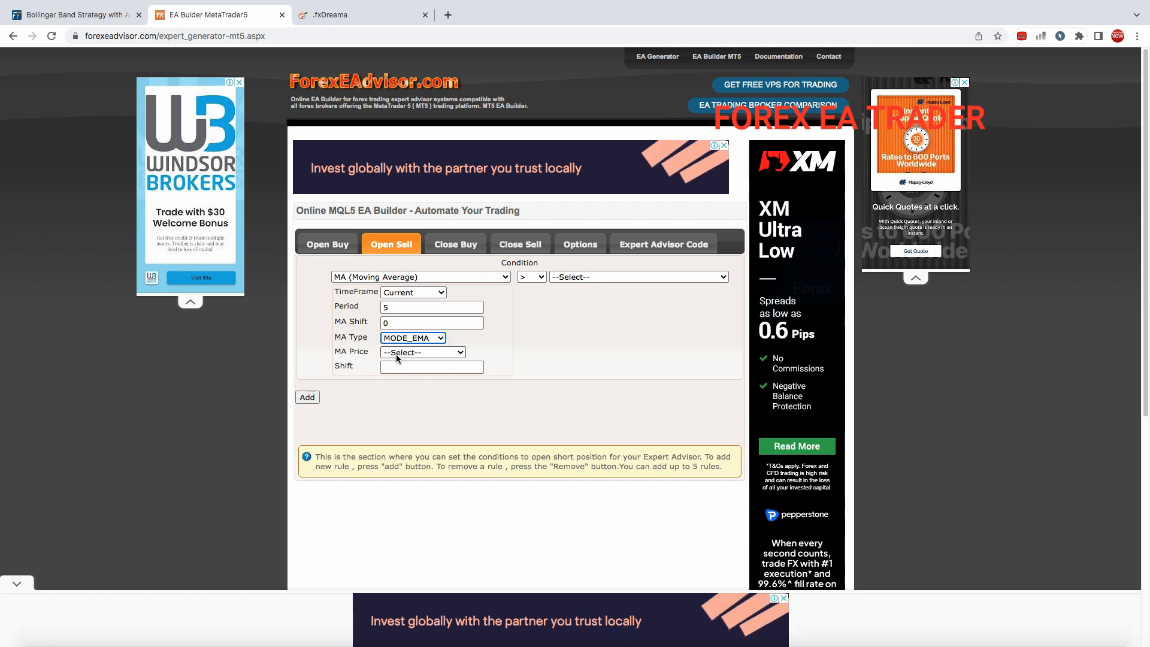
{"action": "left_click", "coordinate": [401, 355]}
{"action": "left_click", "coordinate": [412, 362]}
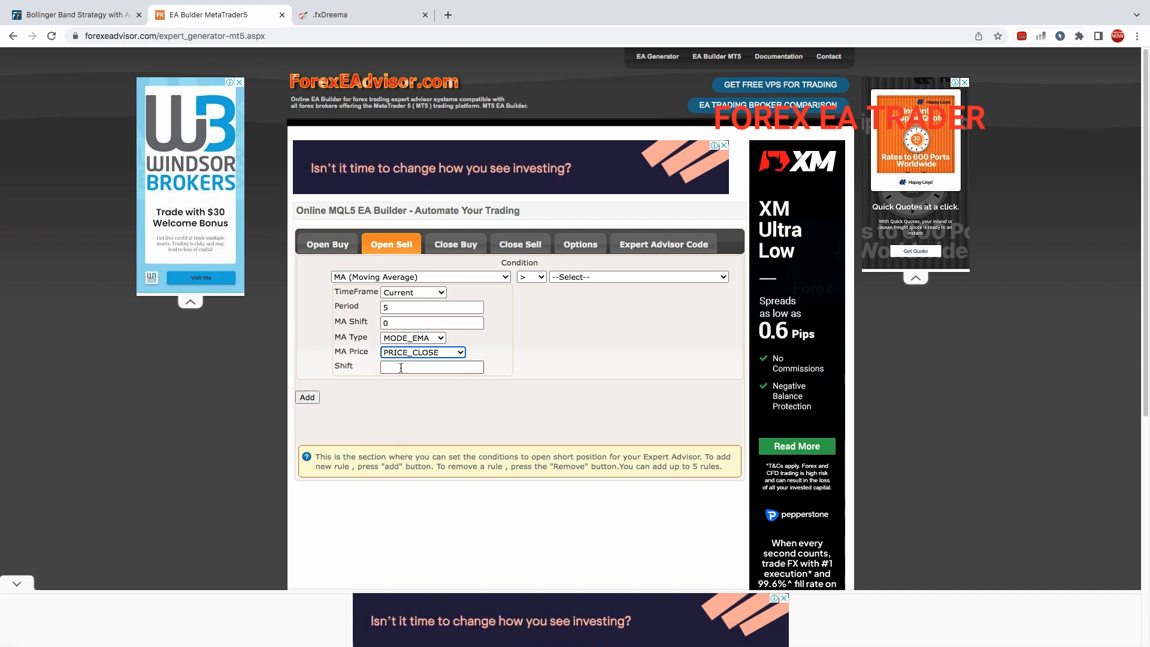
{"action": "left_click", "coordinate": [397, 367]}
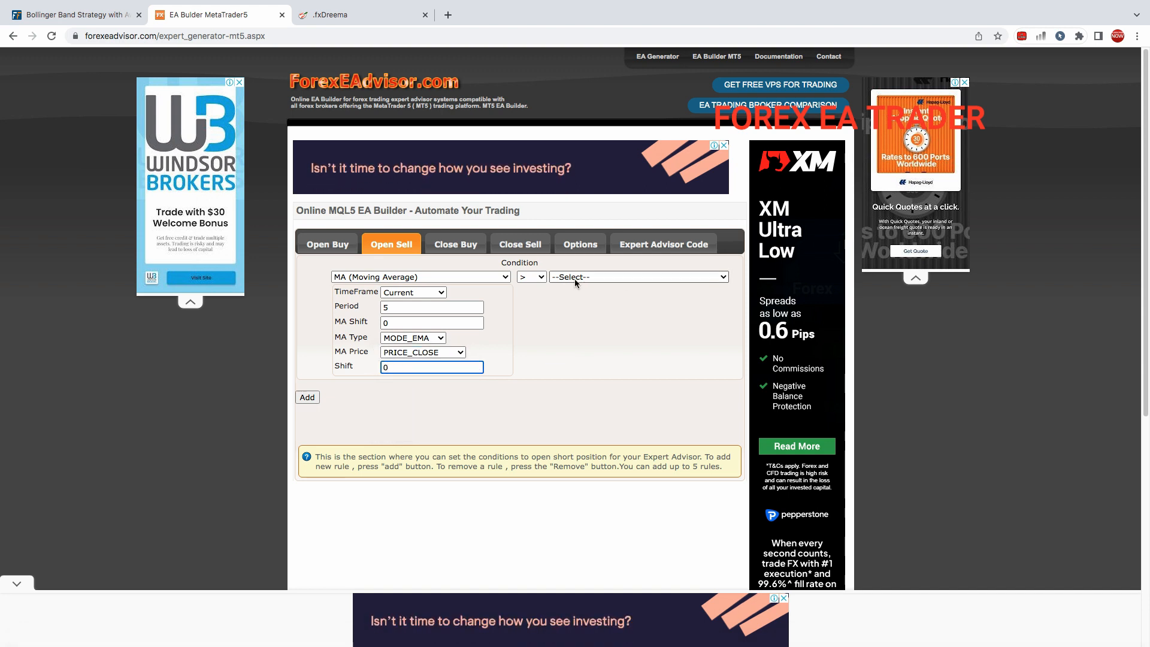
- Set the Open Sell comparison to < and choose MA (Moving Average) on the Current timeframe as the second operand
{"action": "left_click", "coordinate": [533, 276]}
{"action": "left_click", "coordinate": [527, 288]}
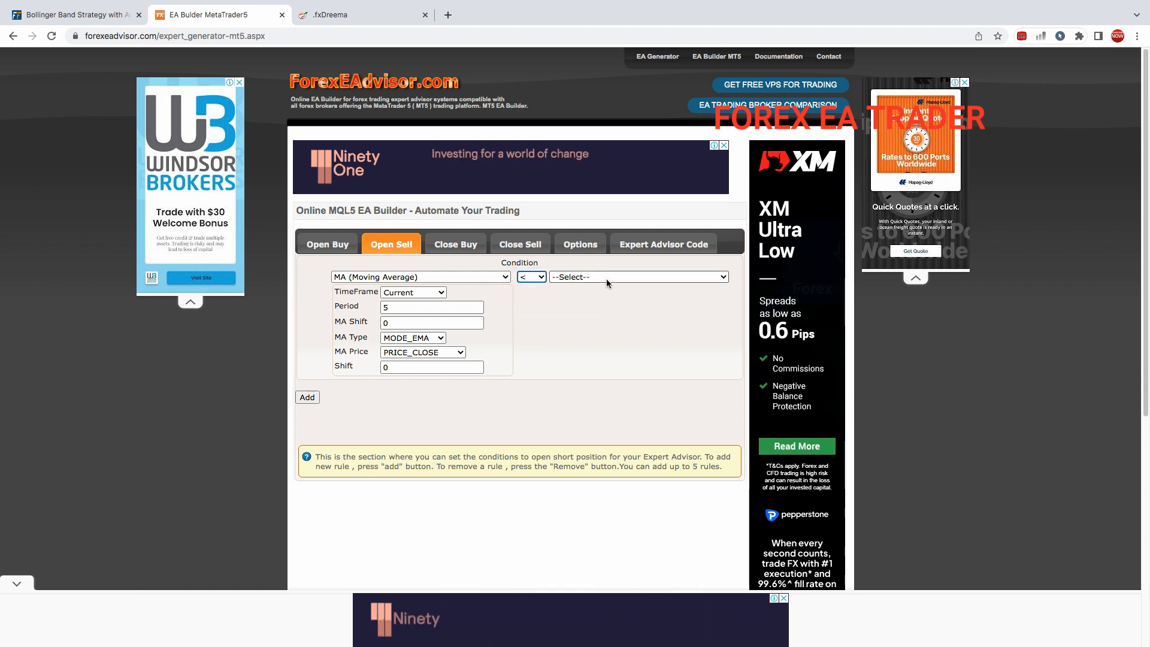
{"action": "left_click", "coordinate": [584, 278]}
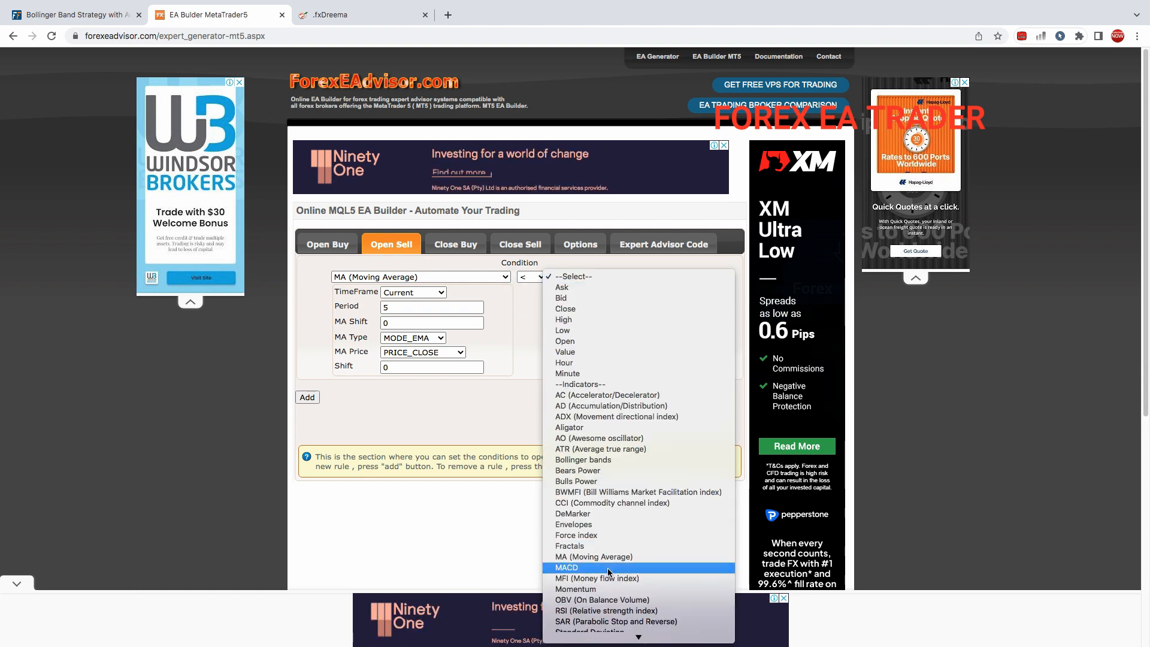
{"action": "left_click", "coordinate": [593, 557]}
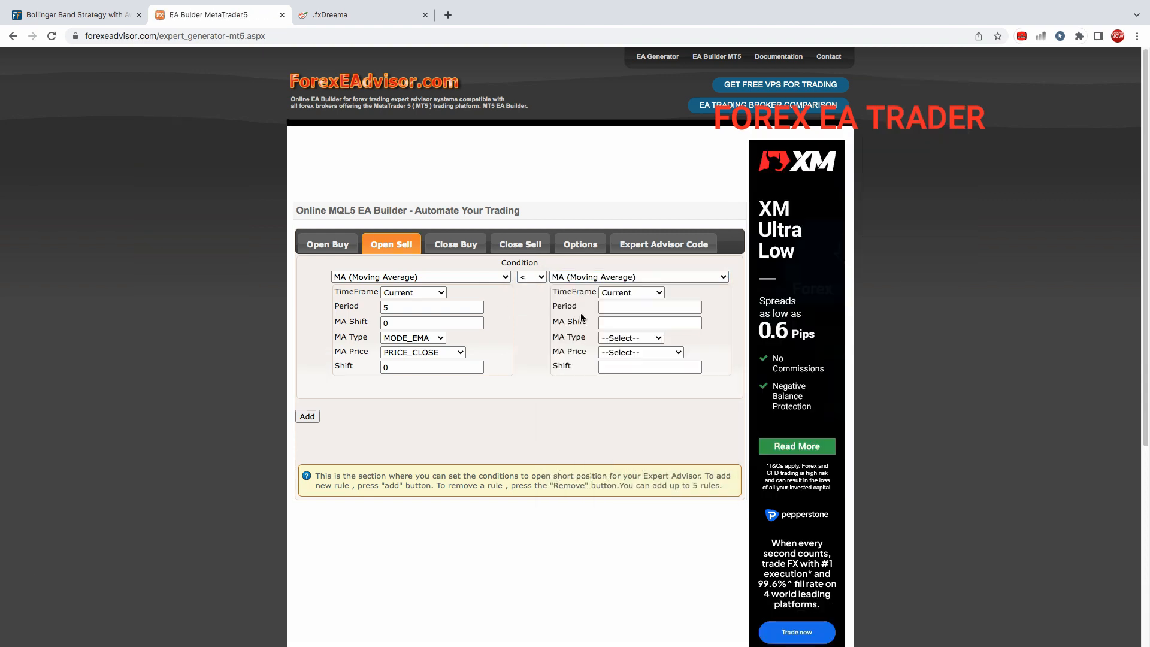
{"action": "left_click", "coordinate": [621, 293]}
{"action": "left_click", "coordinate": [626, 302]}
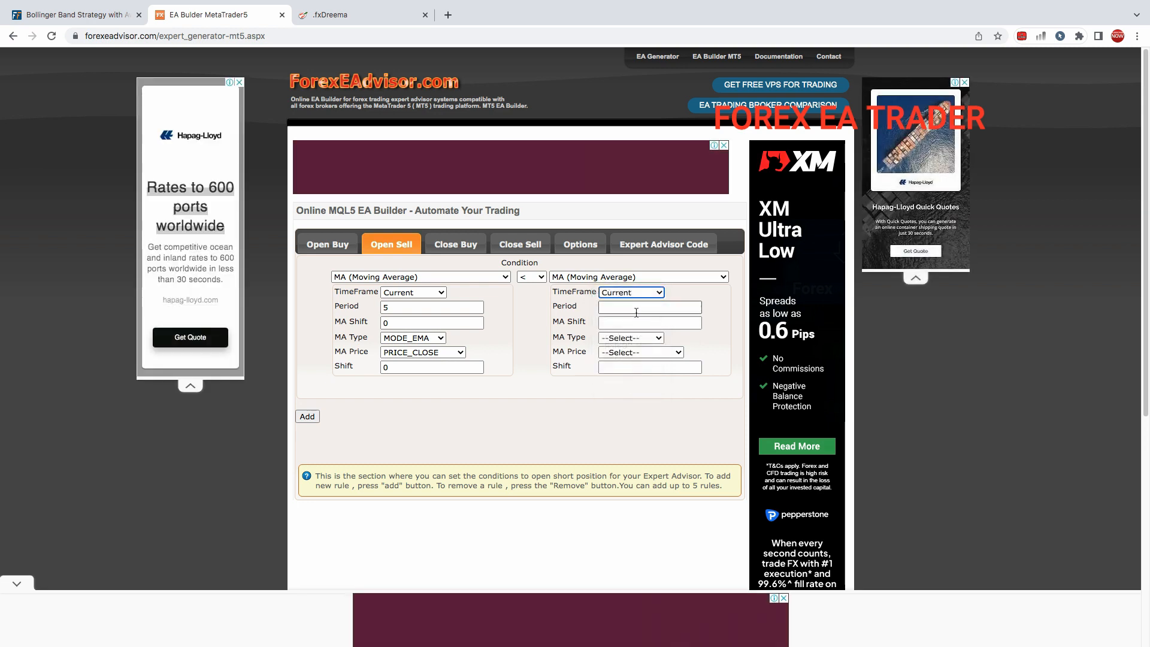
- Check the sell condition in the fxDreema diagram and set the second Open Sell moving average to period 20 and MA Shift 0
{"action": "left_click", "coordinate": [628, 308]}
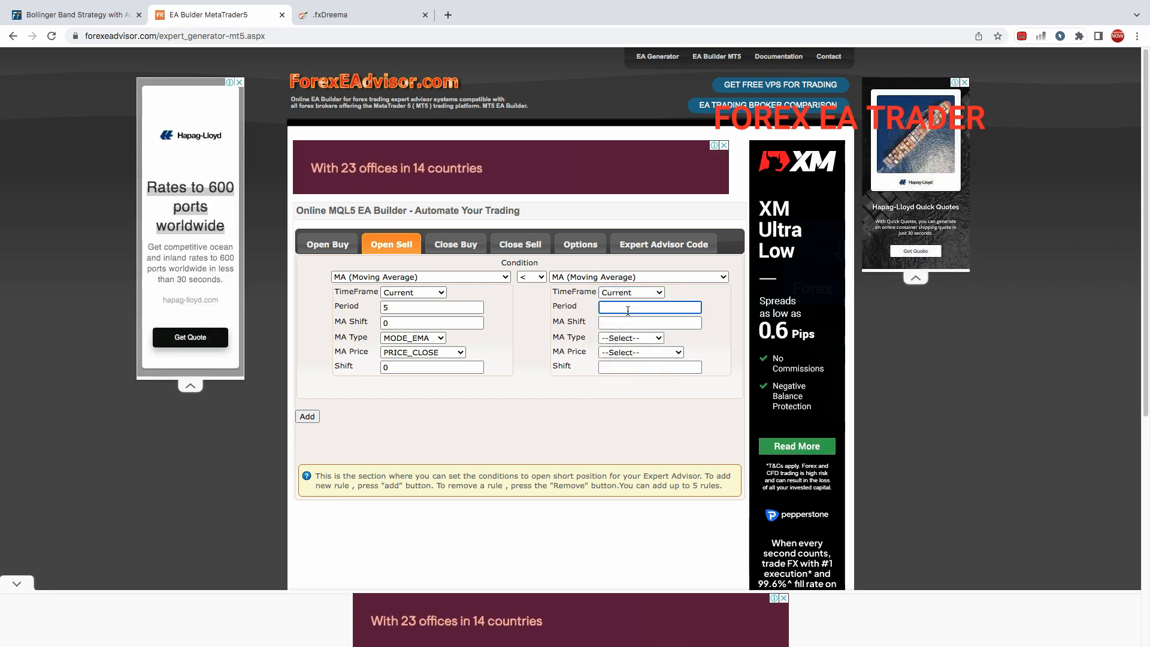
{"action": "left_click", "coordinate": [340, 17]}
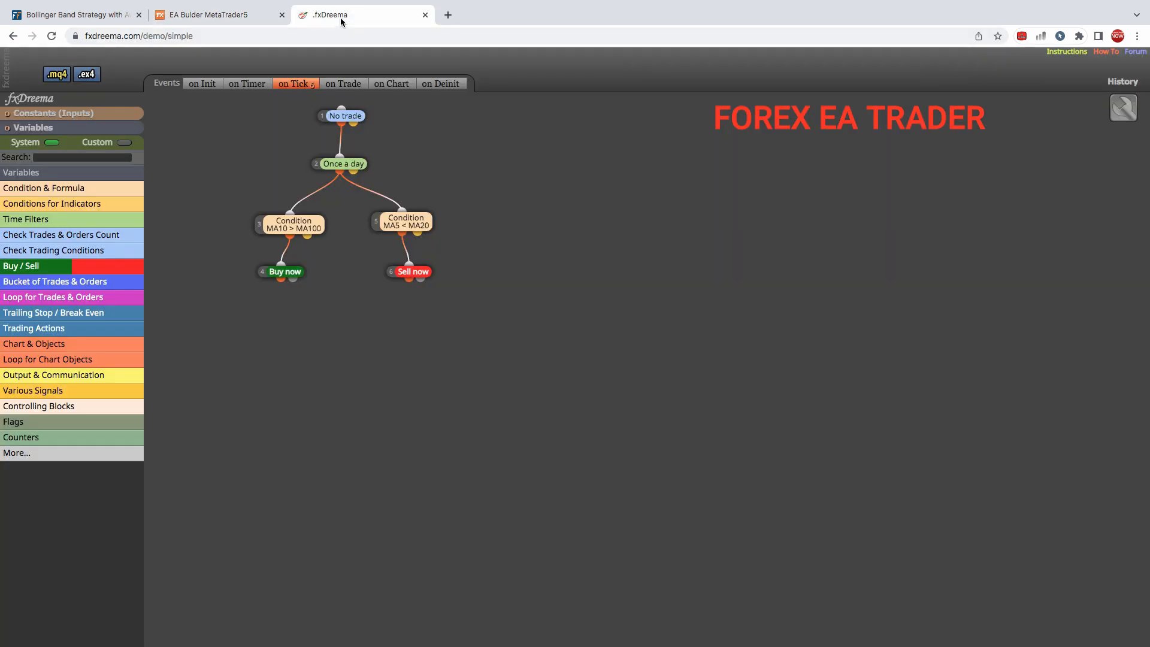
{"action": "left_click", "coordinate": [238, 19]}
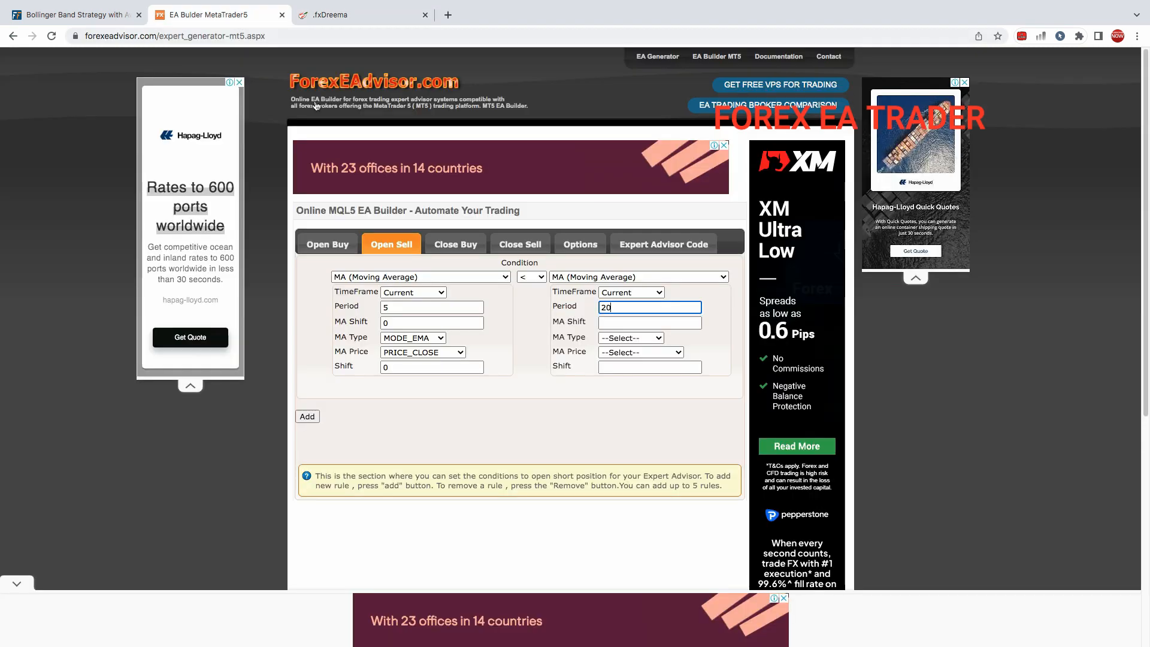
{"action": "left_click", "coordinate": [614, 324]}
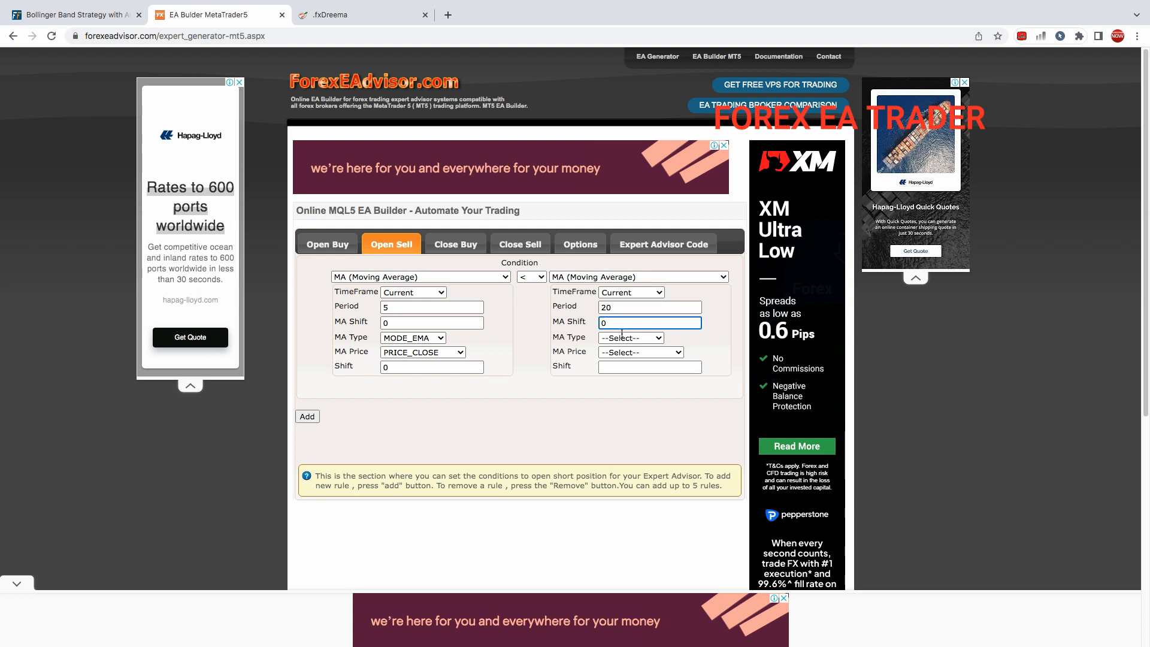
- Set the second Open Sell moving average to MA Type MODE_EMA, MA Price PRICE_CLOSE and Shift 0
{"action": "left_click", "coordinate": [623, 338]}
{"action": "left_click", "coordinate": [623, 354]}
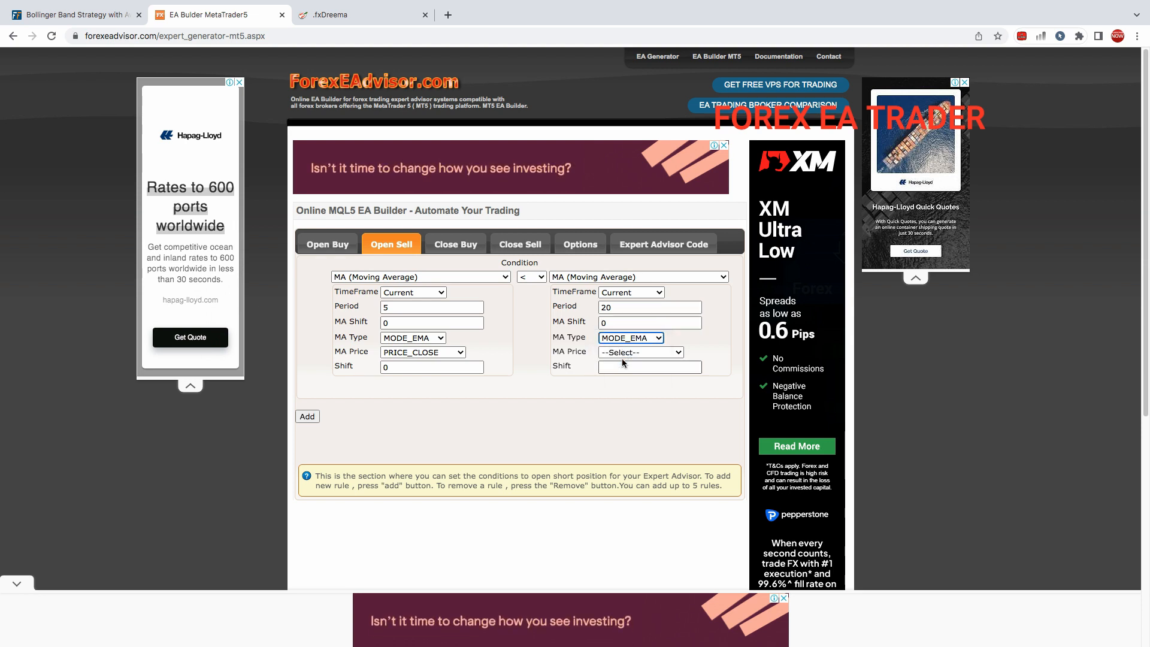
{"action": "left_click", "coordinate": [620, 353]}
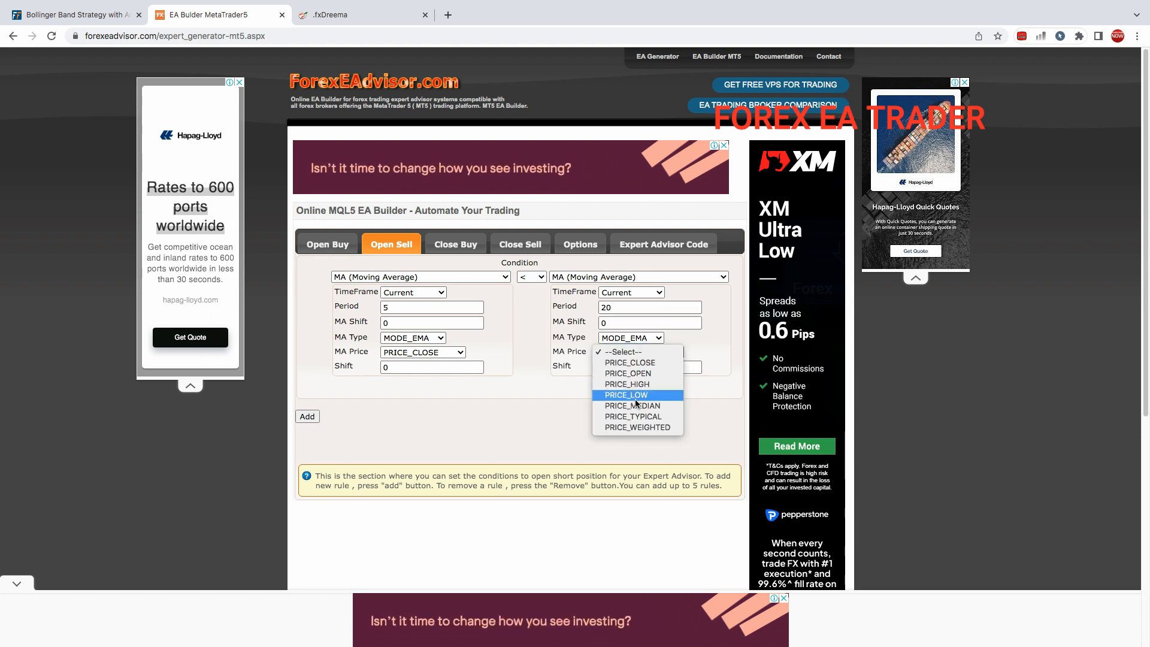
{"action": "left_click", "coordinate": [629, 362]}
{"action": "left_click", "coordinate": [615, 368]}
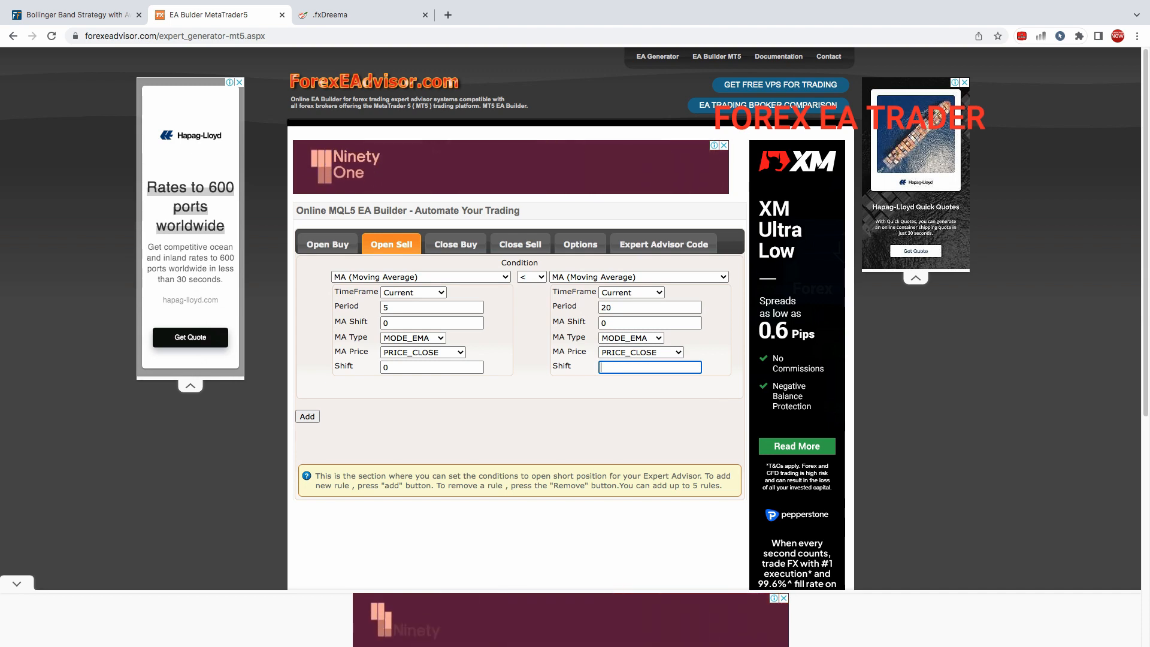
{"action": "type", "text": "0"}
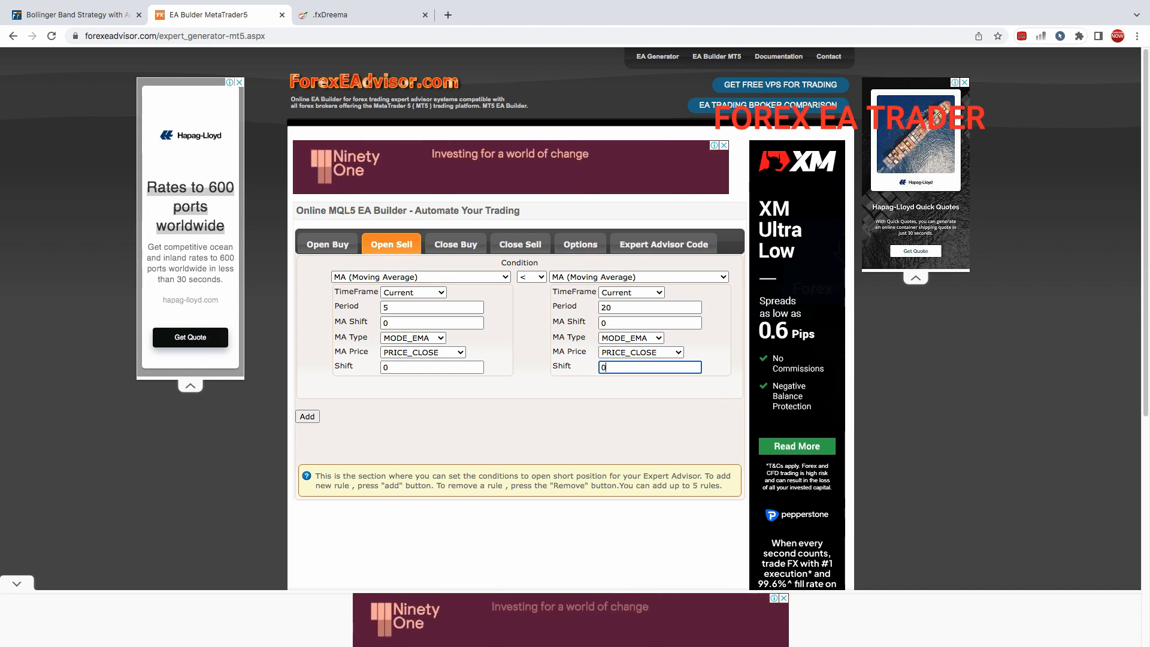
{"action": "left_click", "coordinate": [564, 397]}
- Recheck the Open Sell condition and open the Close Buy conditions
{"action": "left_click", "coordinate": [451, 246]}
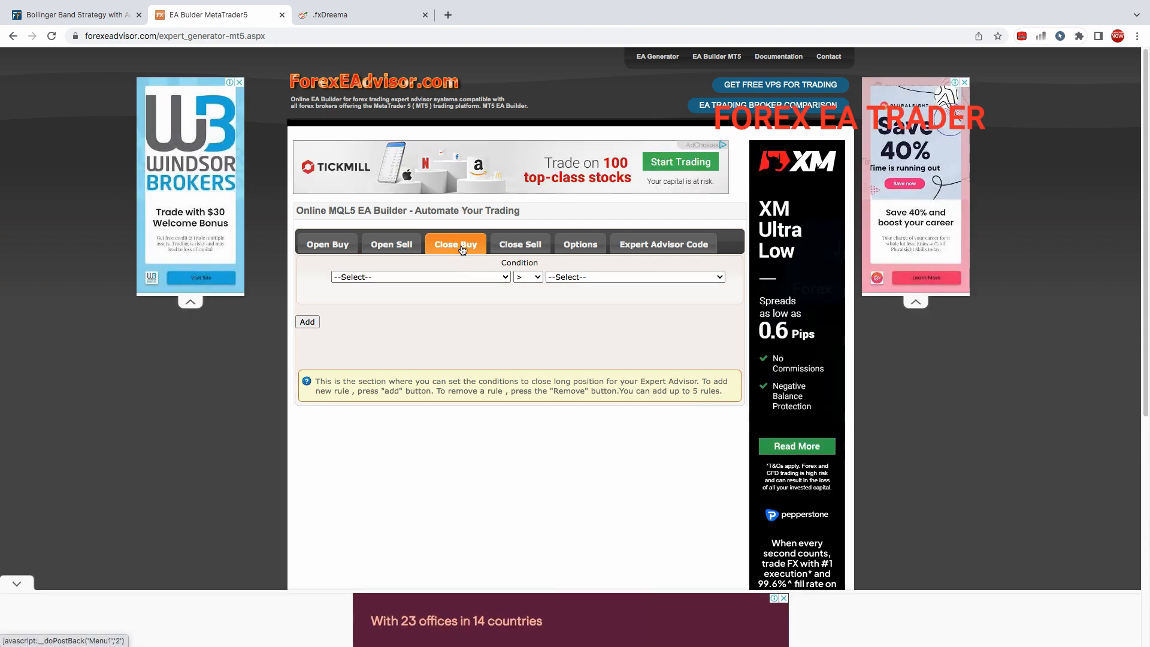
{"action": "left_click", "coordinate": [391, 244]}
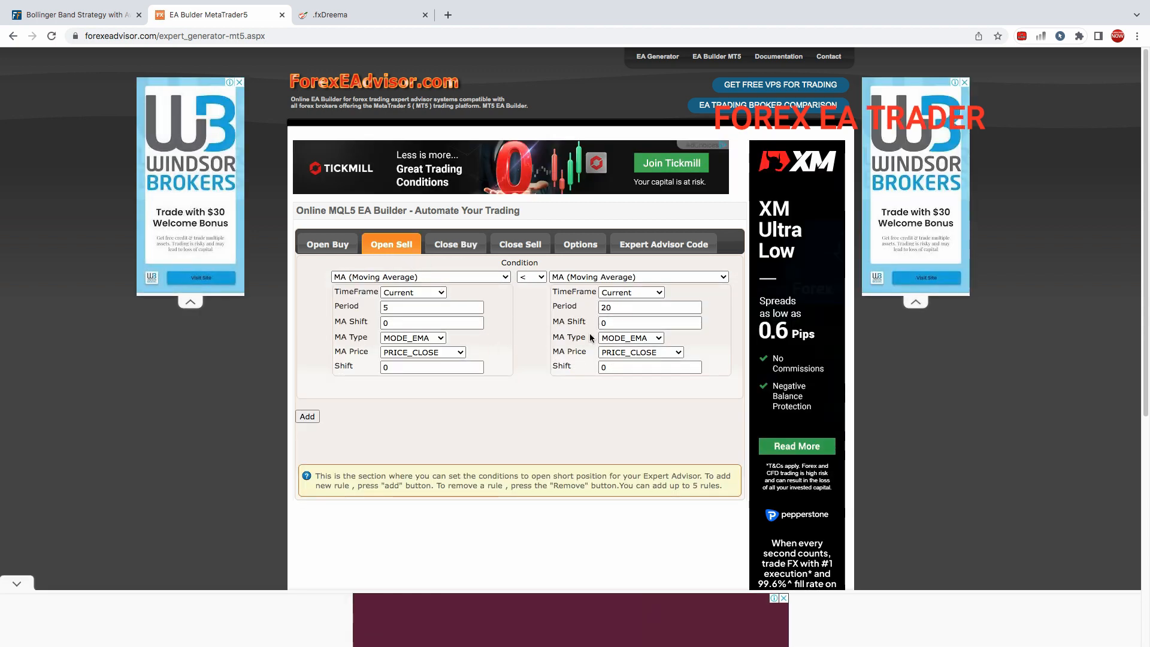
{"action": "left_click", "coordinate": [455, 244]}
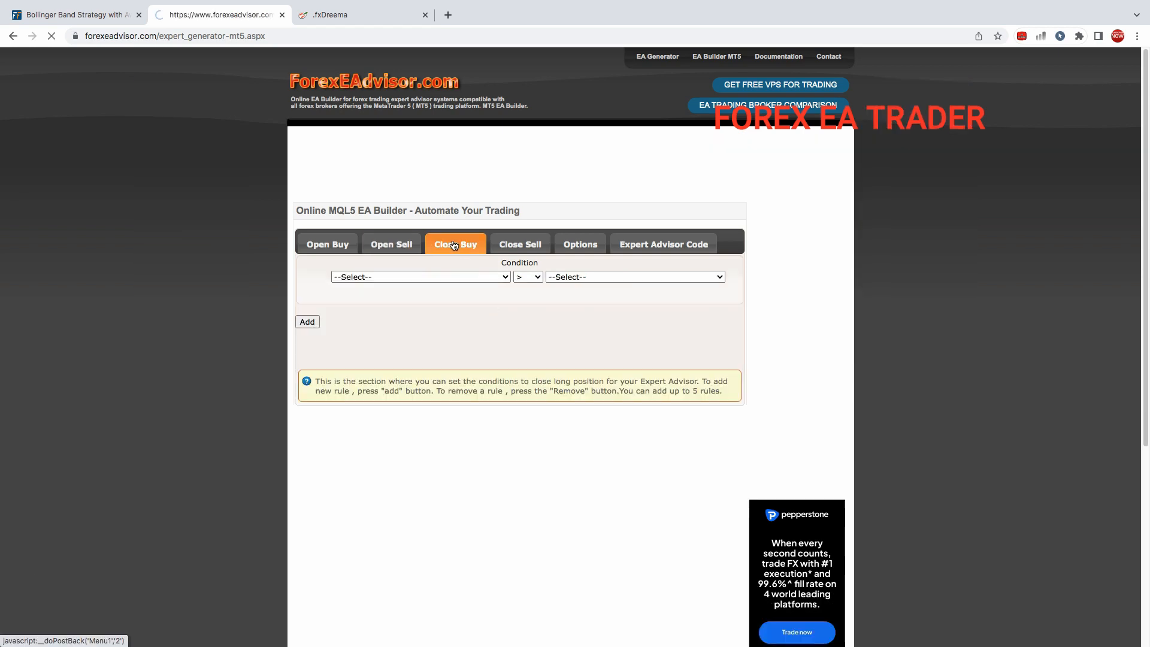
- Choose MA (Moving Average) as the first Close Buy operand, with period 5 and MA Shift 0
{"action": "left_click", "coordinate": [390, 277]}
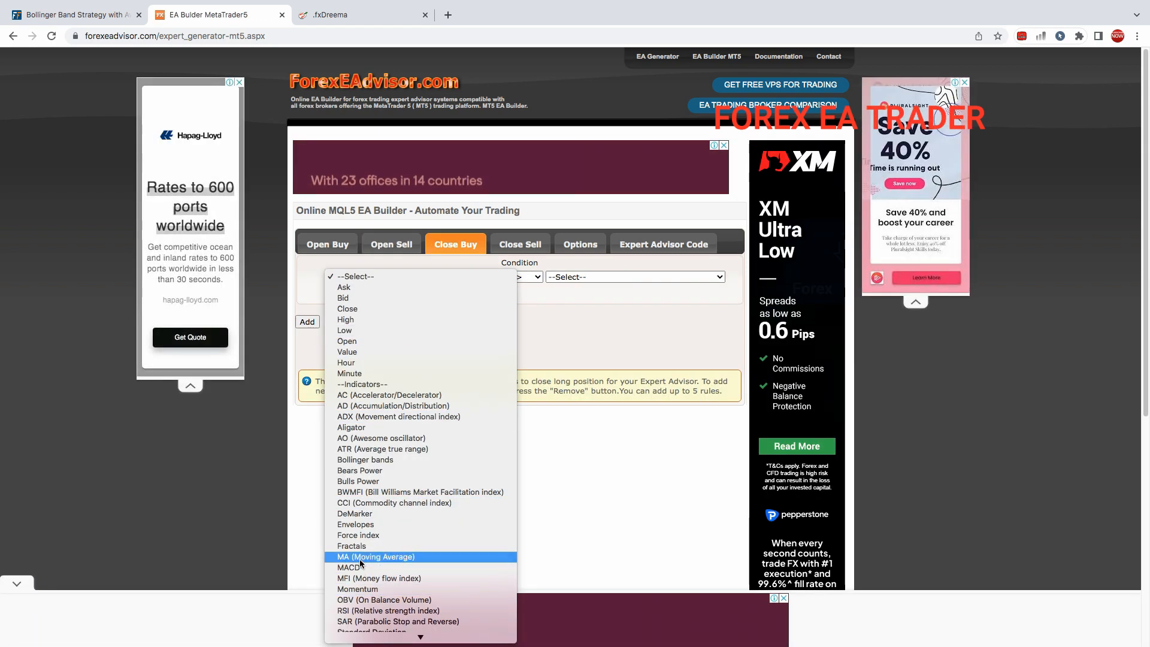
{"action": "left_click", "coordinate": [359, 558]}
{"action": "left_click", "coordinate": [407, 307]}
{"action": "type", "text": "5"}
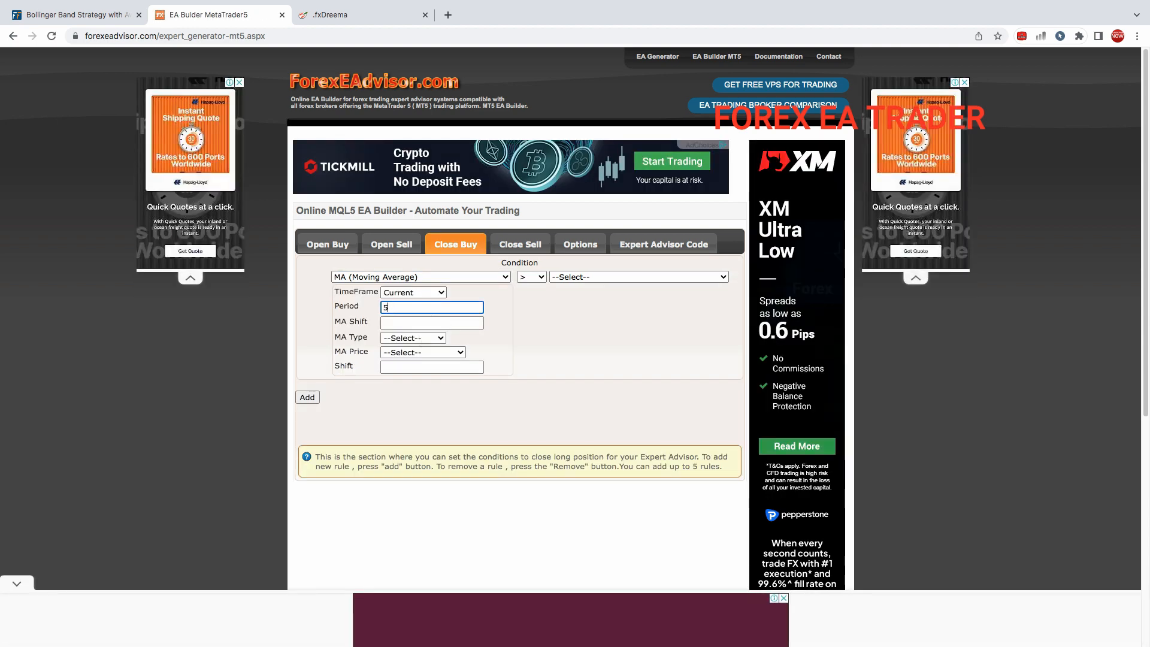
{"action": "left_click", "coordinate": [393, 322]}
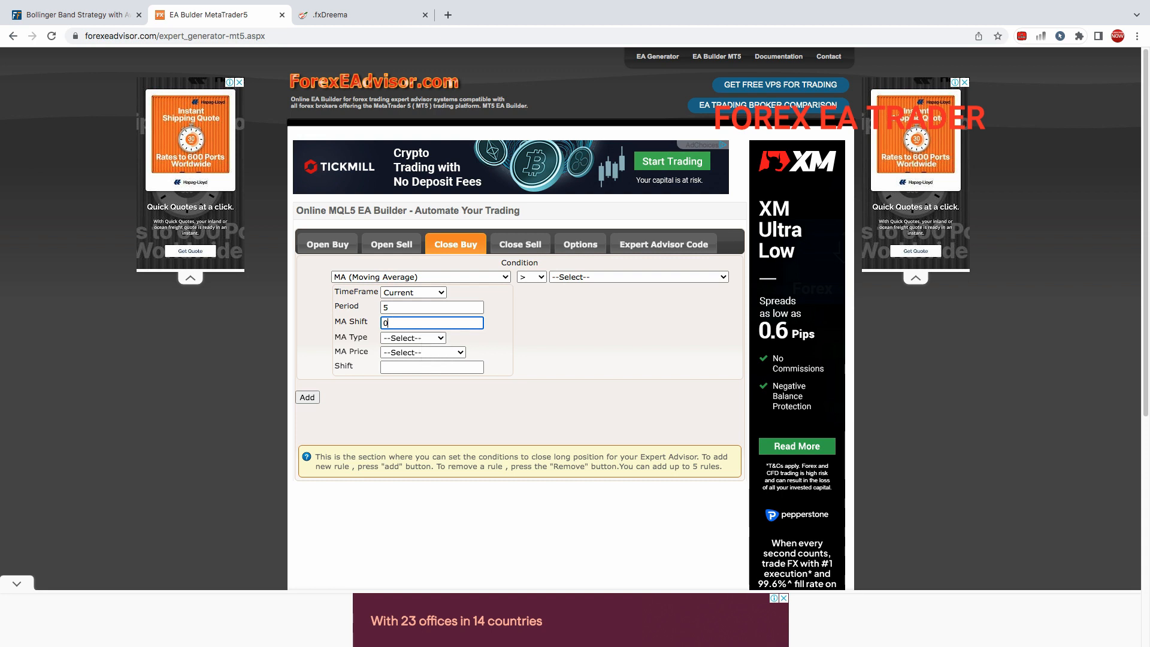
- Set the first Close Buy moving average to MA Type MODE_EMA, MA Price PRICE_CLOSE and Shift 0
{"action": "left_click", "coordinate": [401, 338]}
{"action": "left_click", "coordinate": [418, 361]}
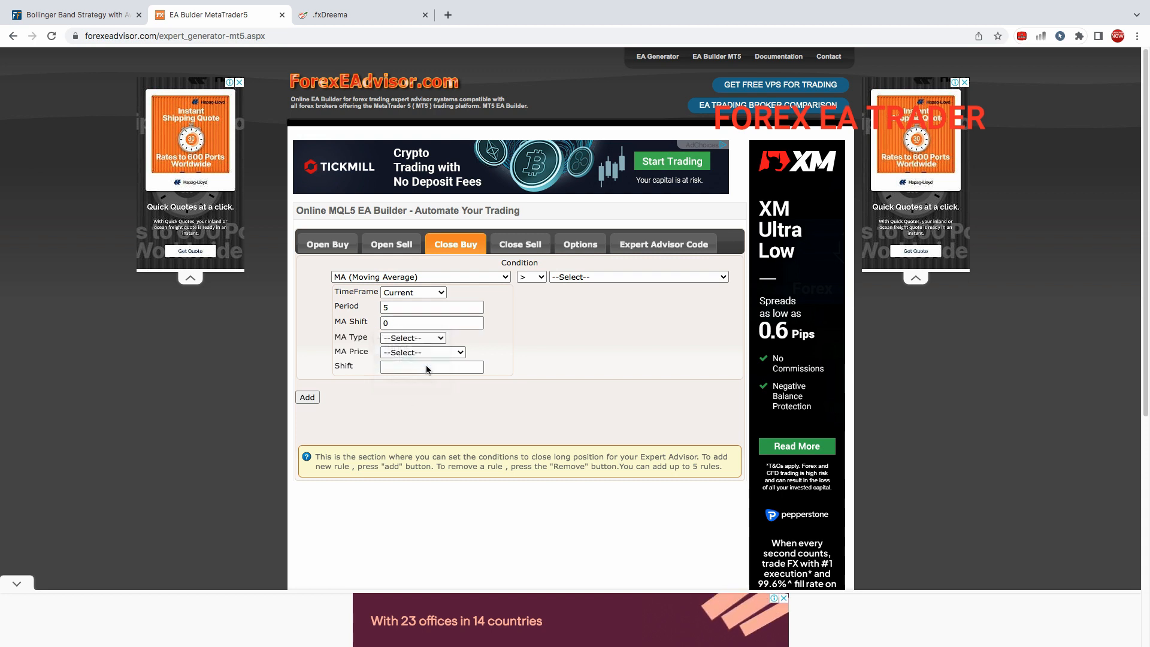
{"action": "left_click", "coordinate": [405, 353]}
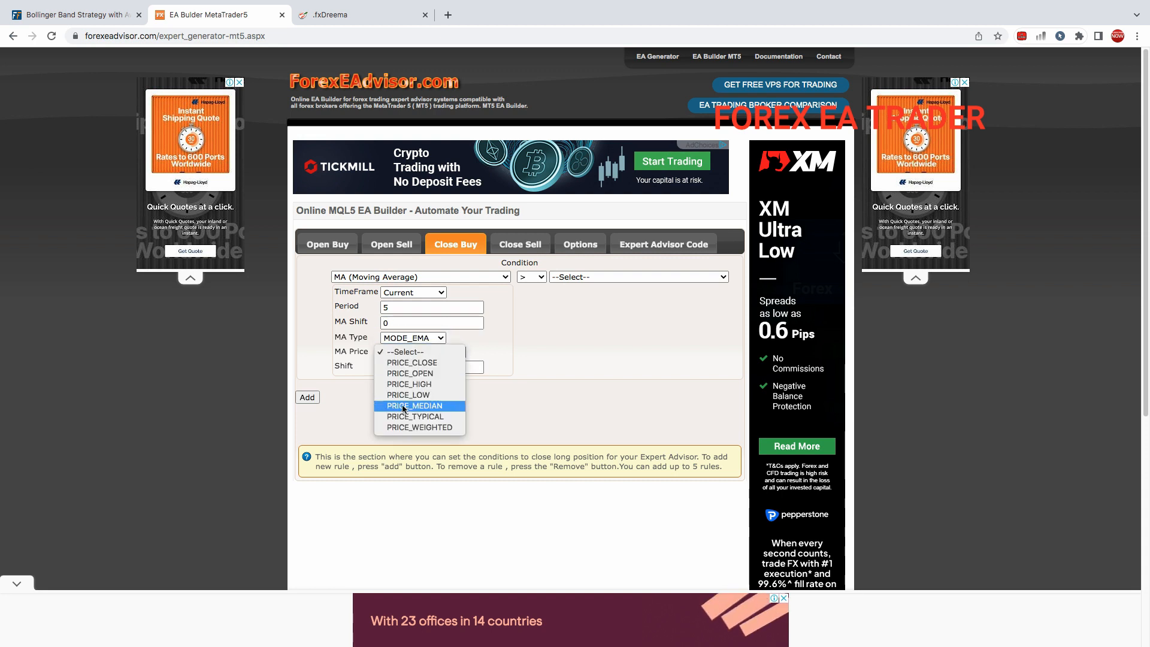
{"action": "left_click", "coordinate": [422, 365]}
{"action": "left_click", "coordinate": [420, 365]}
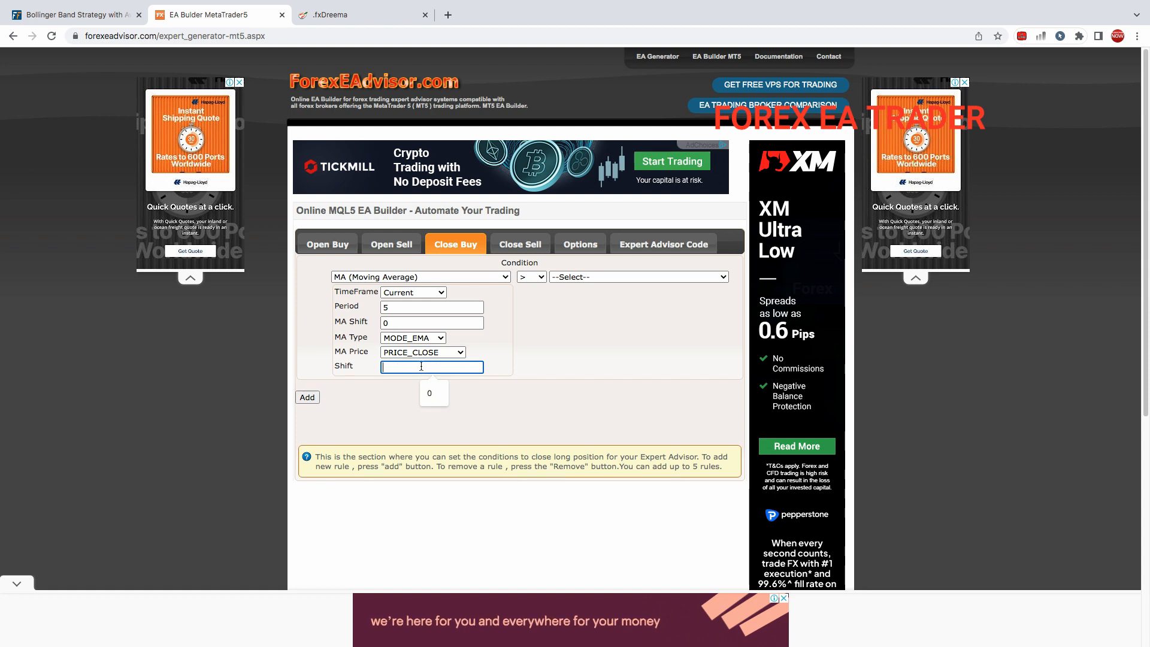
{"action": "type", "text": "0"}
- Set the Close Buy comparison to < and choose MA (Moving Average) as the second operand
{"action": "left_click", "coordinate": [541, 277]}
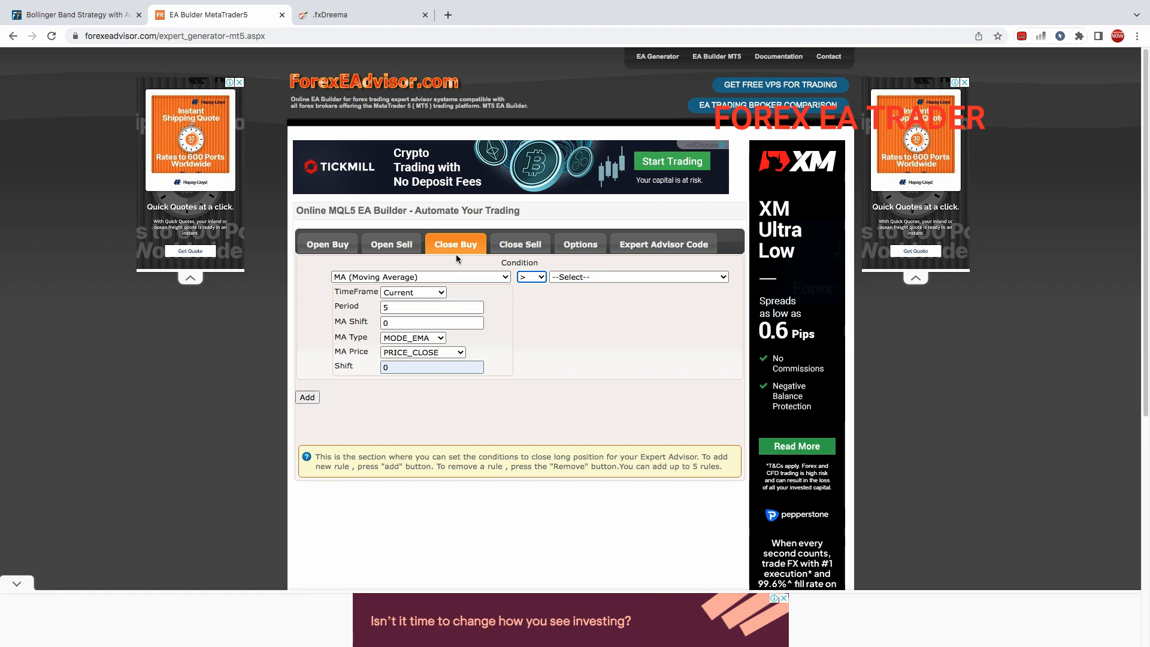
{"action": "left_click", "coordinate": [531, 277]}
{"action": "left_click", "coordinate": [525, 288]}
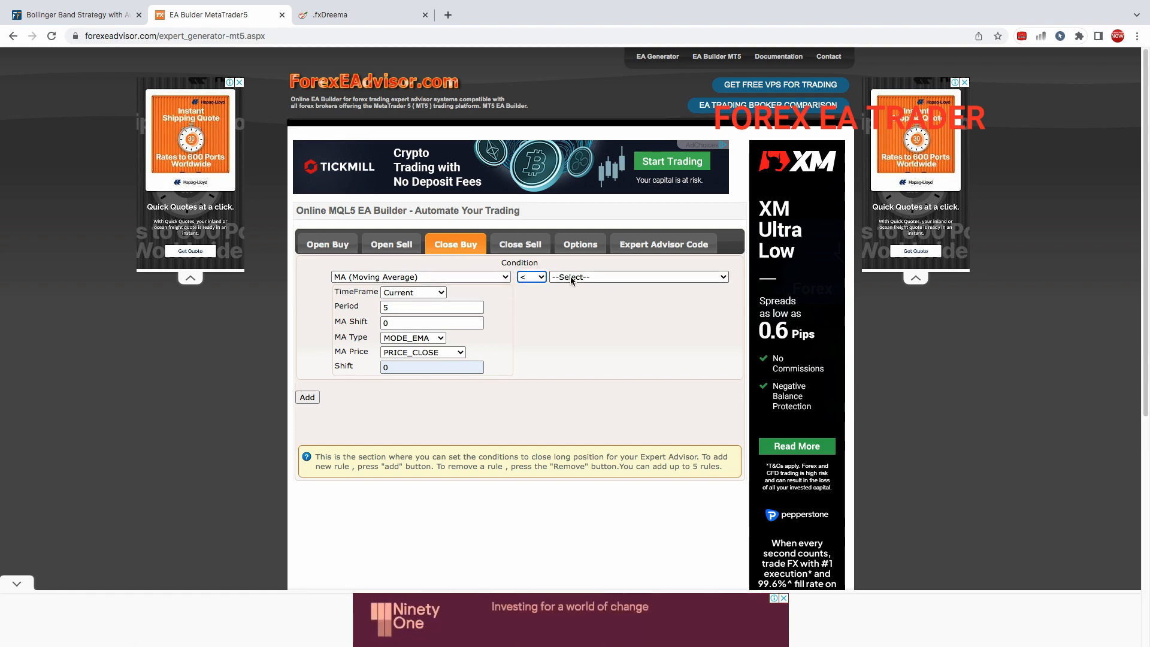
{"action": "left_click", "coordinate": [617, 277]}
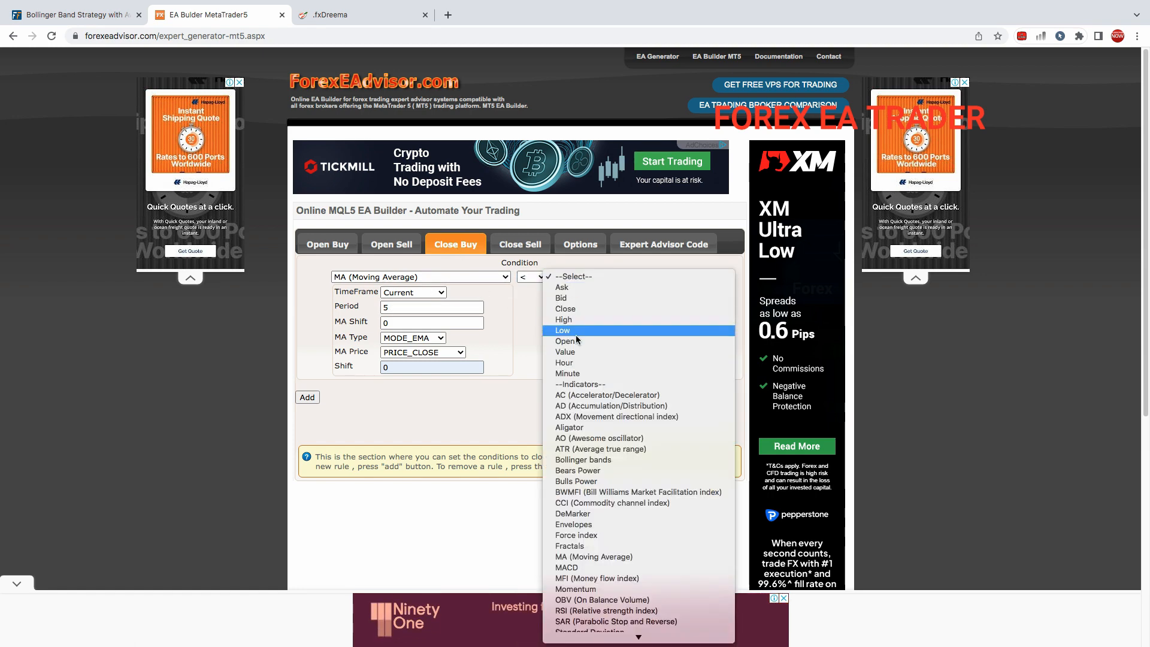
{"action": "left_click", "coordinate": [590, 557]}
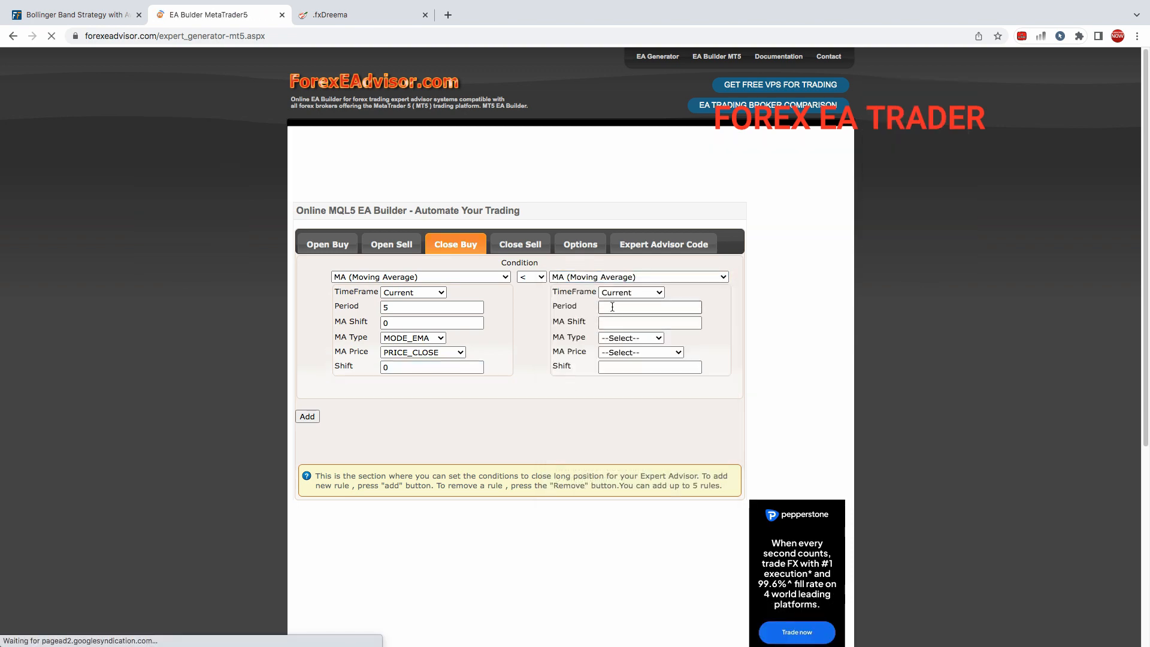
- Set the second Close Buy moving average to period 20 and MA Shift 0
{"action": "left_click", "coordinate": [612, 307]}
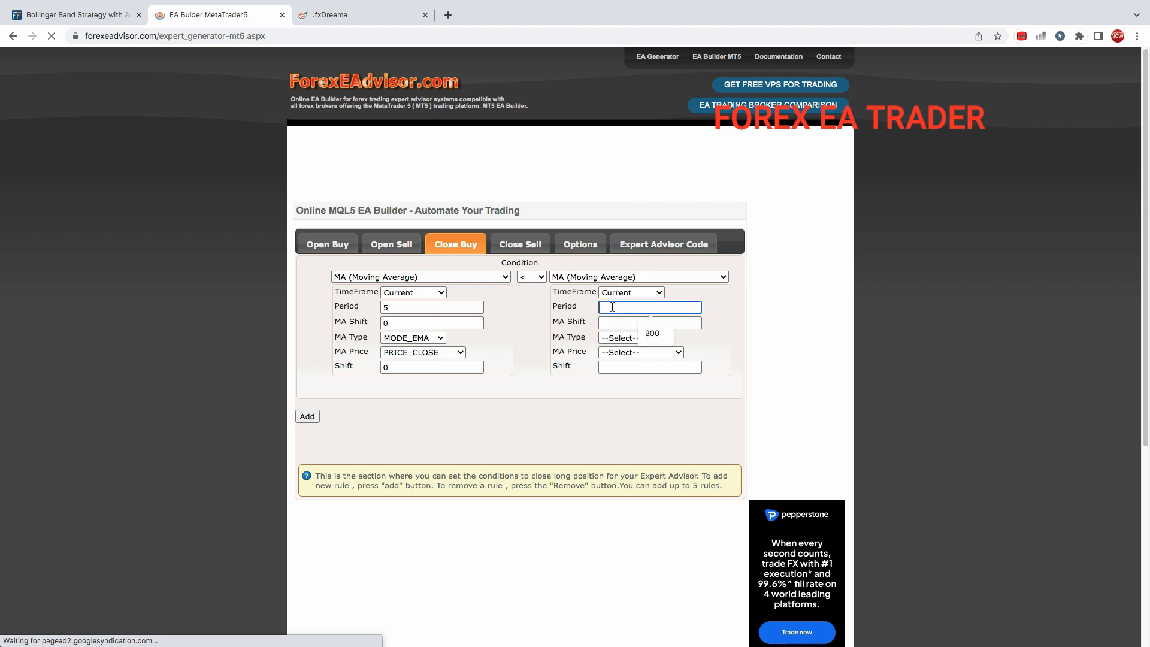
{"action": "type", "text": "20"}
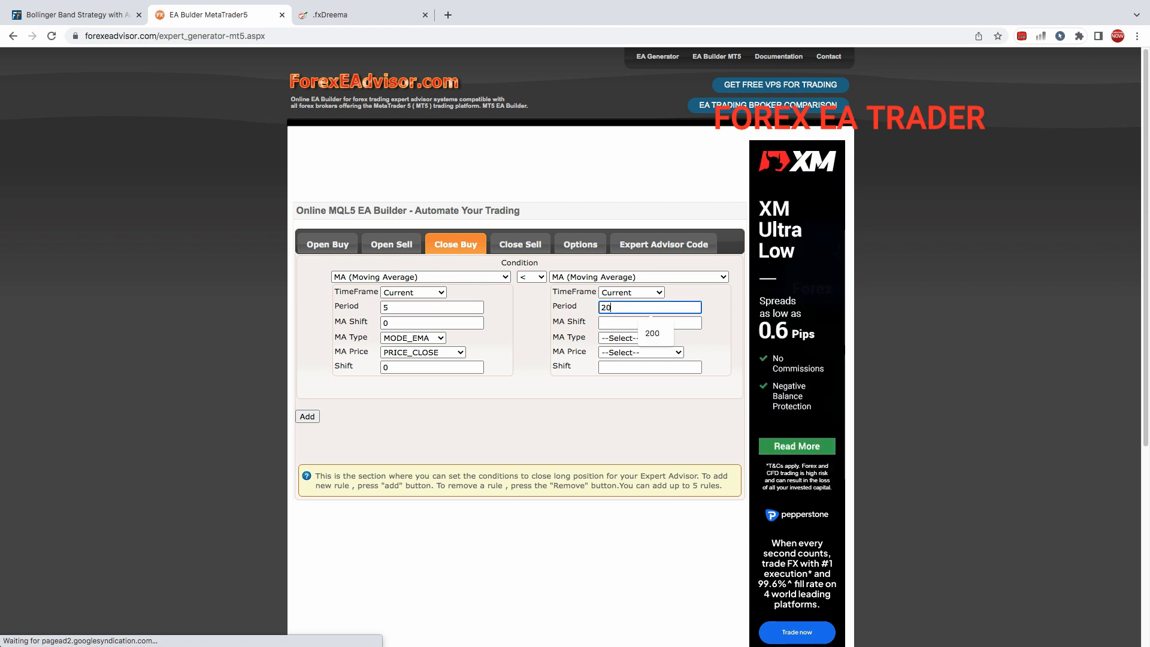
{"action": "left_click", "coordinate": [612, 323]}
{"action": "type", "text": "0"}
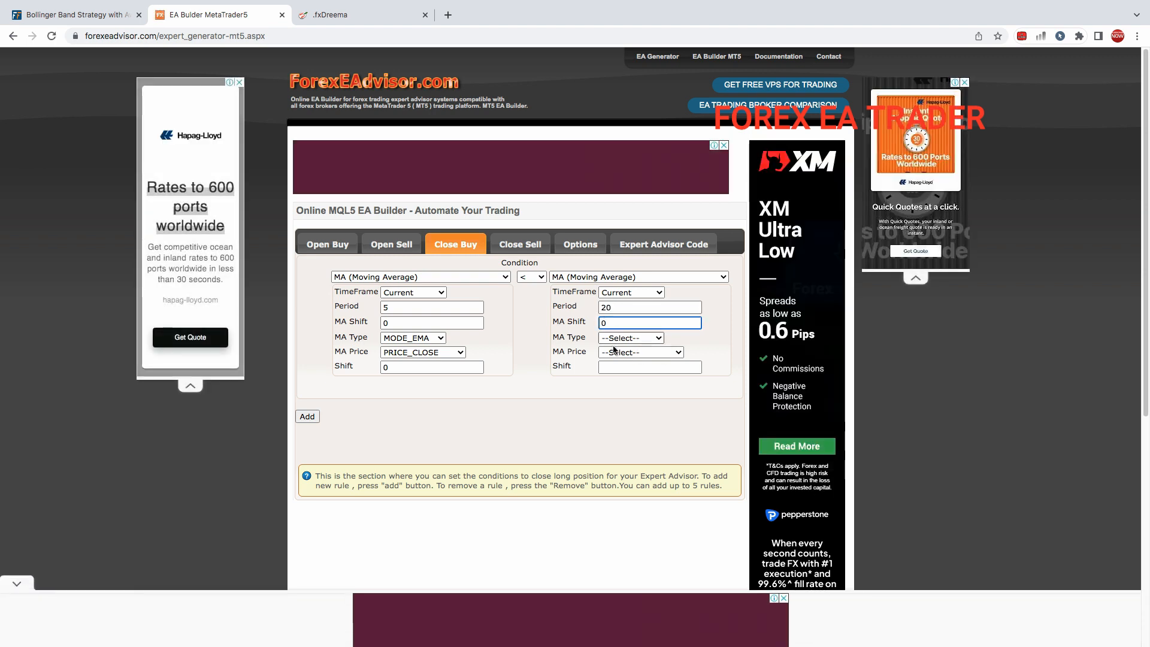
- Set the second Close Buy moving average to MA Type MODE_EMA, MA Price PRICE_CLOSE and Shift 0
{"action": "left_click", "coordinate": [617, 338]}
{"action": "left_click", "coordinate": [616, 356]}
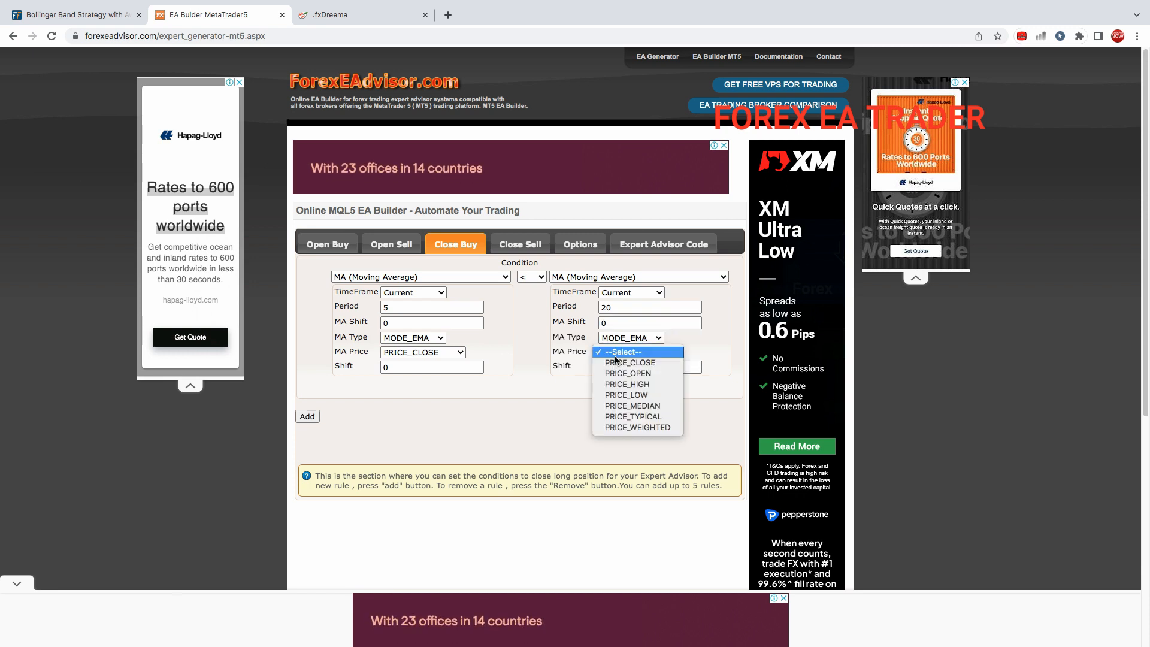
{"action": "left_click", "coordinate": [627, 373]}
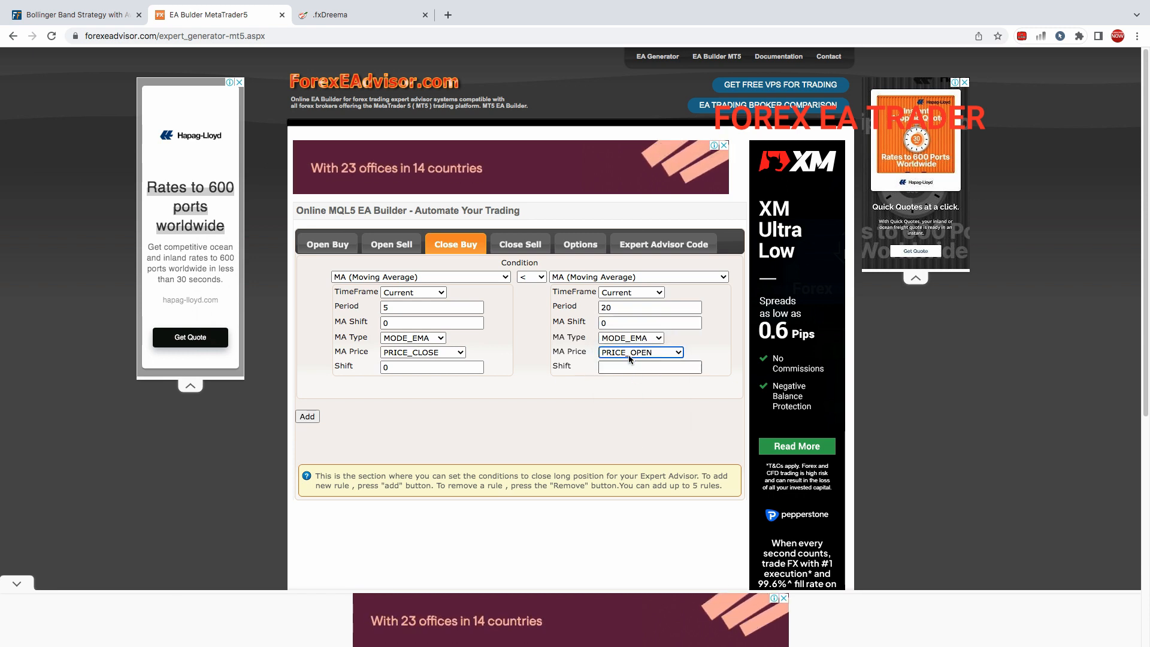
{"action": "left_click", "coordinate": [628, 355]}
{"action": "left_click", "coordinate": [624, 340]}
{"action": "left_click", "coordinate": [626, 370]}
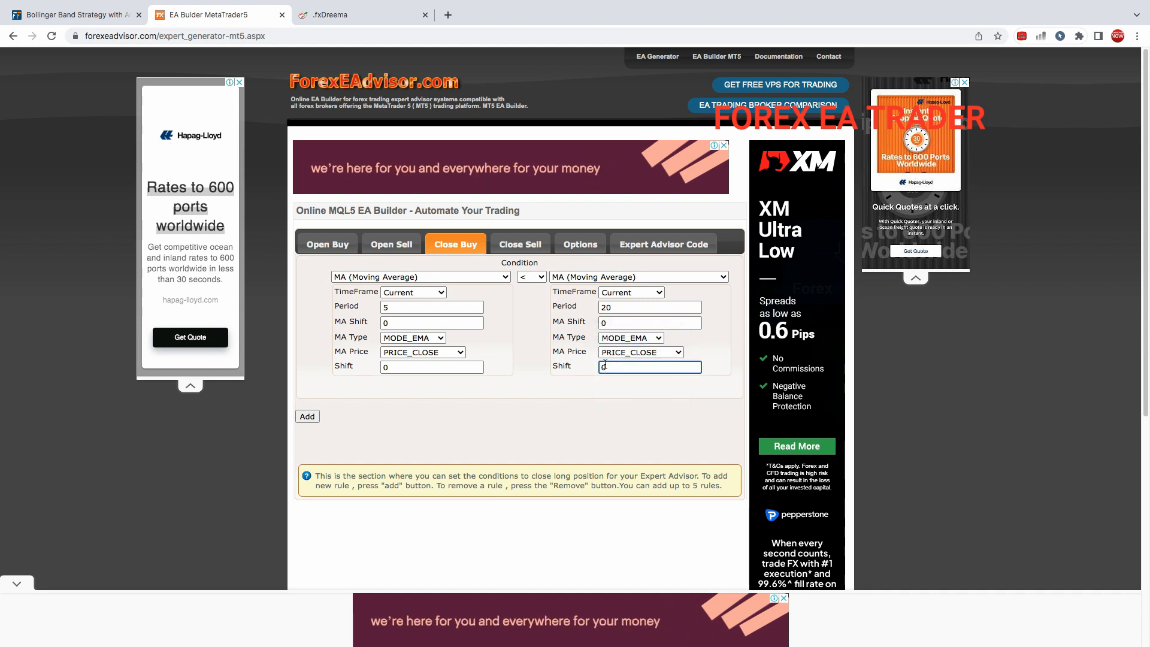
- Review the Open Buy condition and open the Close Sell conditions
{"action": "left_click", "coordinate": [521, 246]}
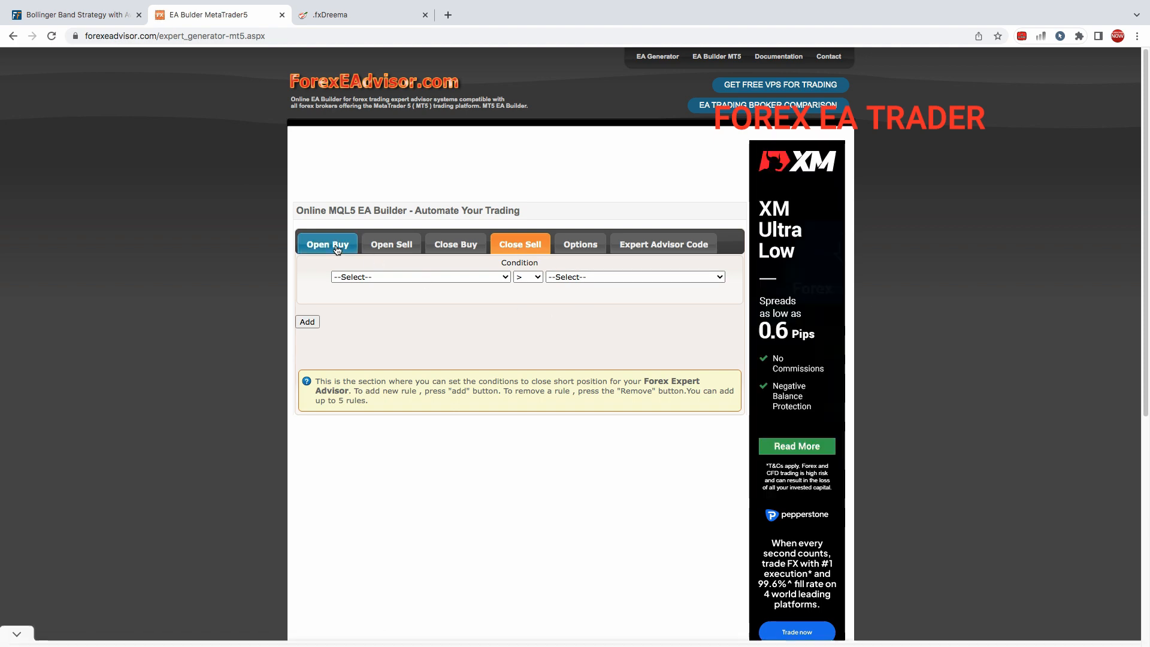
{"action": "left_click", "coordinate": [327, 244]}
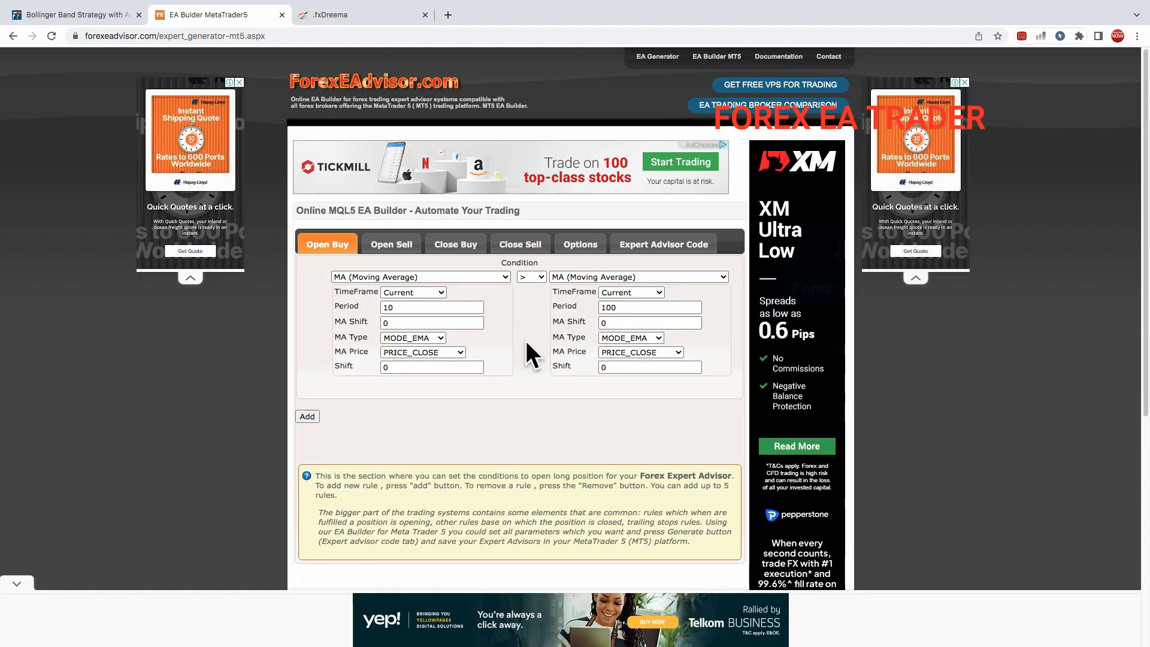
{"action": "left_click", "coordinate": [521, 245]}
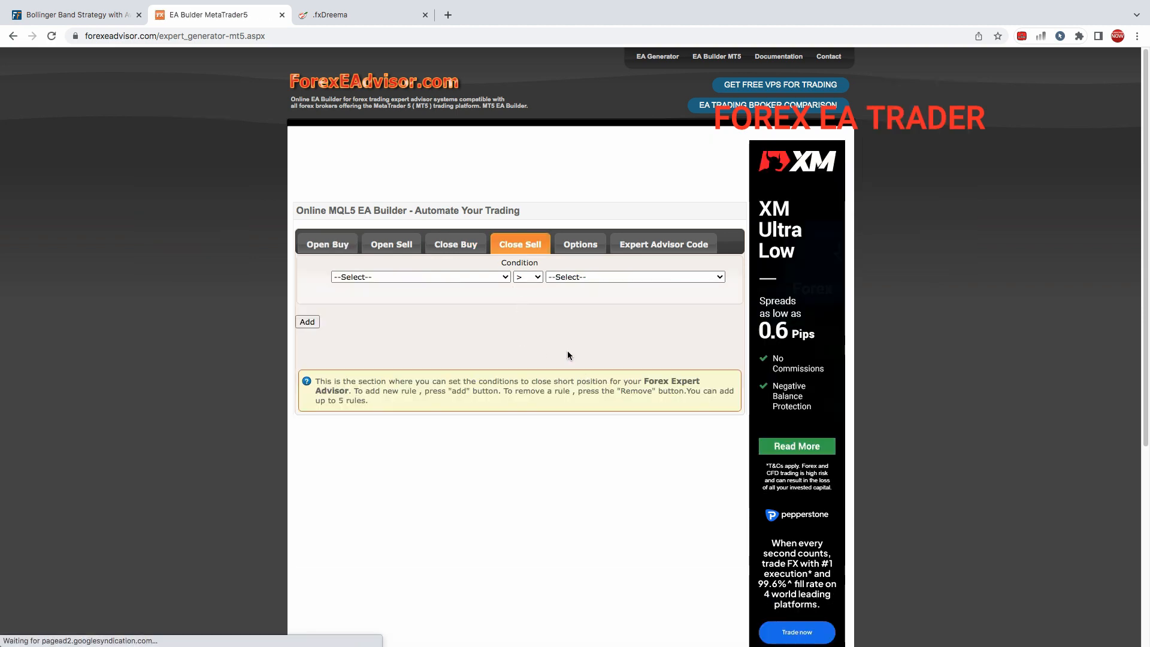
- Choose MA (Moving Average) as the first Close Sell operand with period 10, checking the buy condition in the fxDreema diagram
{"action": "left_click", "coordinate": [441, 276]}
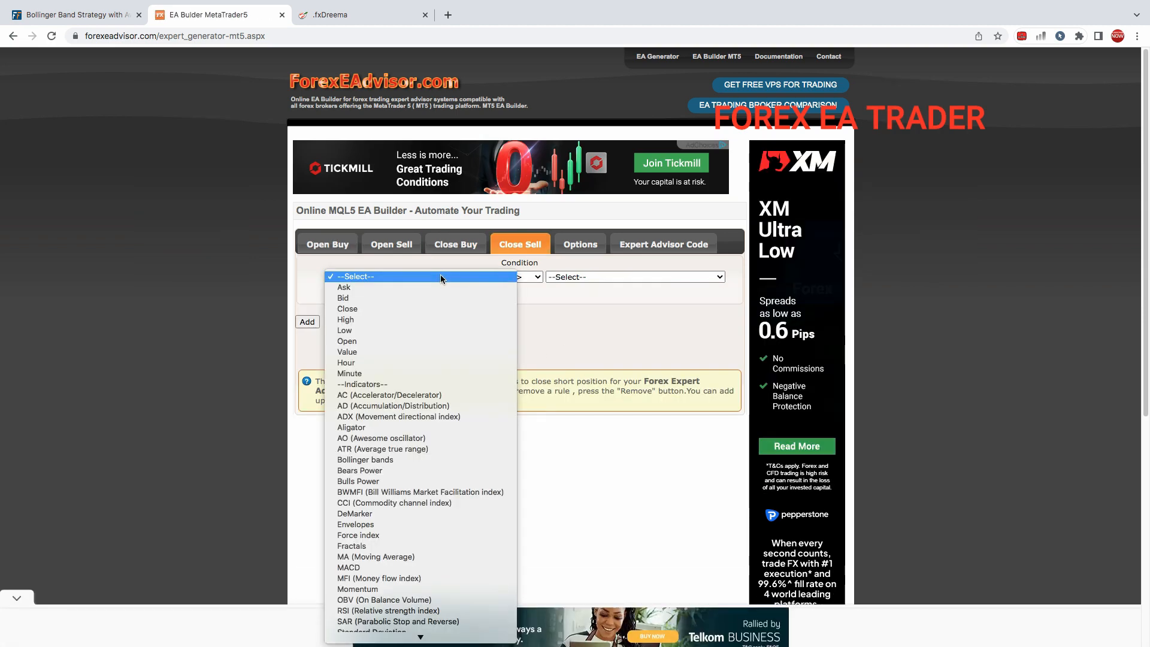
{"action": "left_click", "coordinate": [375, 556]}
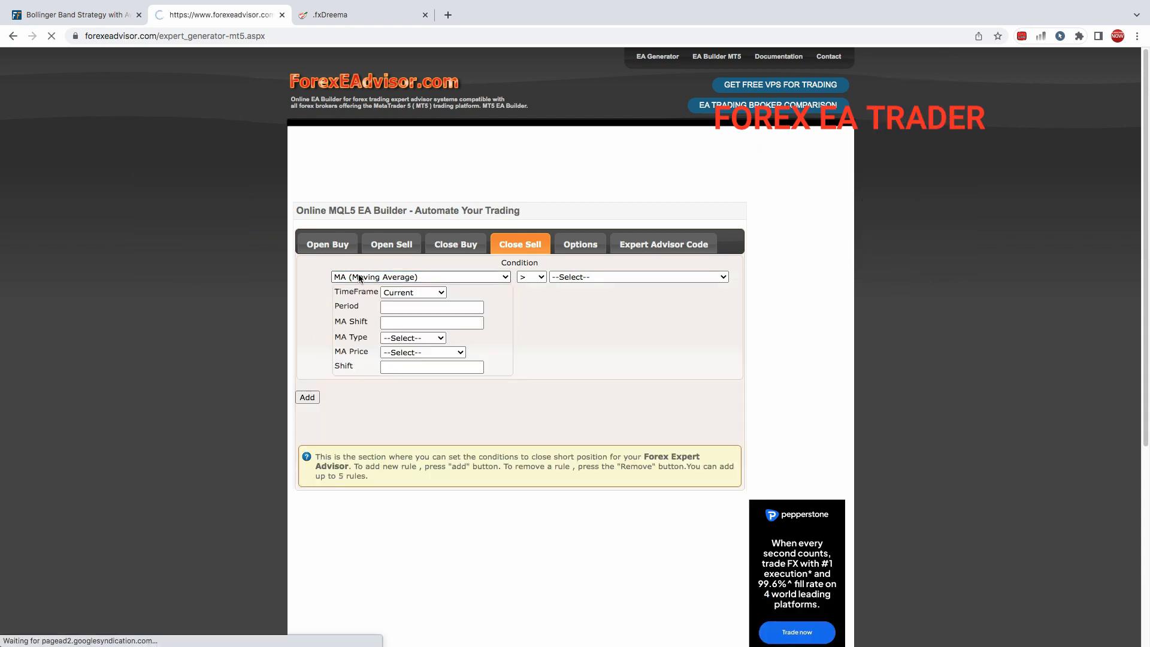
{"action": "left_click", "coordinate": [401, 307]}
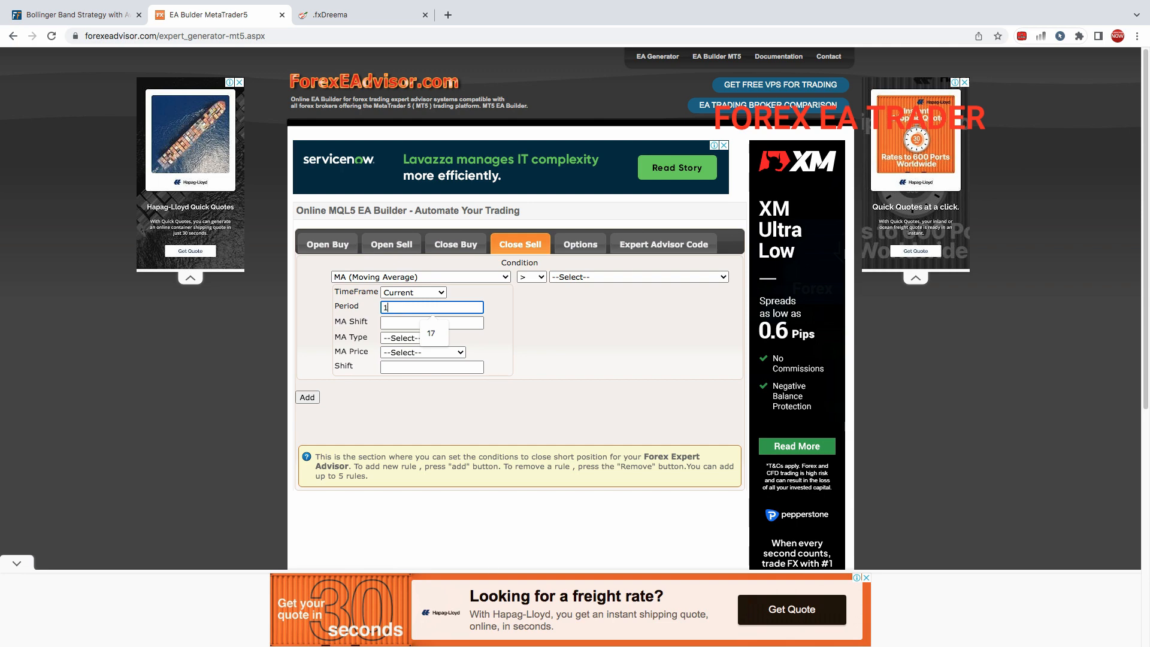
{"action": "left_click", "coordinate": [344, 16]}
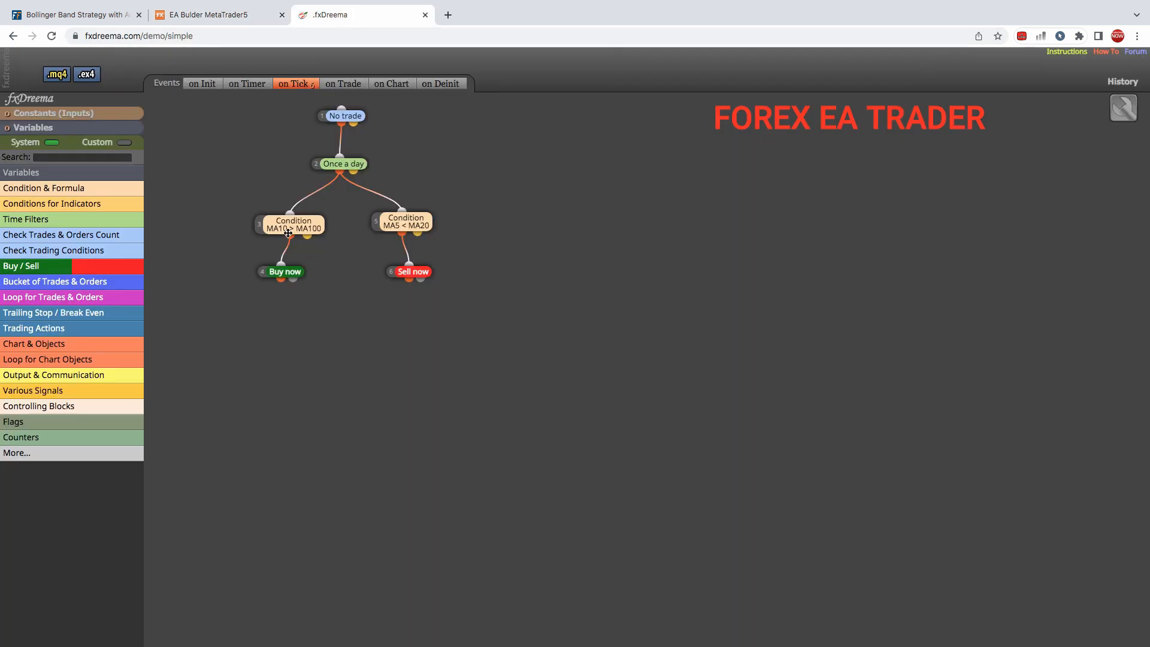
{"action": "left_click", "coordinate": [180, 16]}
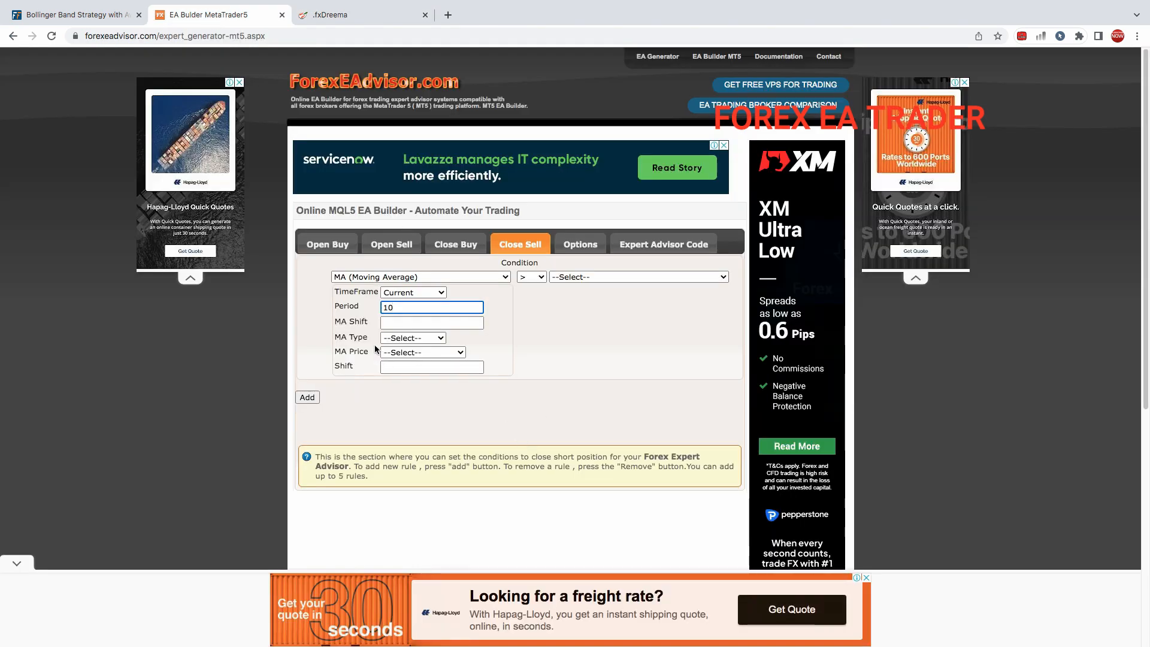
- Set the first Close Sell moving average to MA Shift 0, MA Type MODE_EMA, MA Price PRICE_CLOSE and Shift 0
{"action": "left_click", "coordinate": [389, 323]}
{"action": "left_click", "coordinate": [430, 348]}
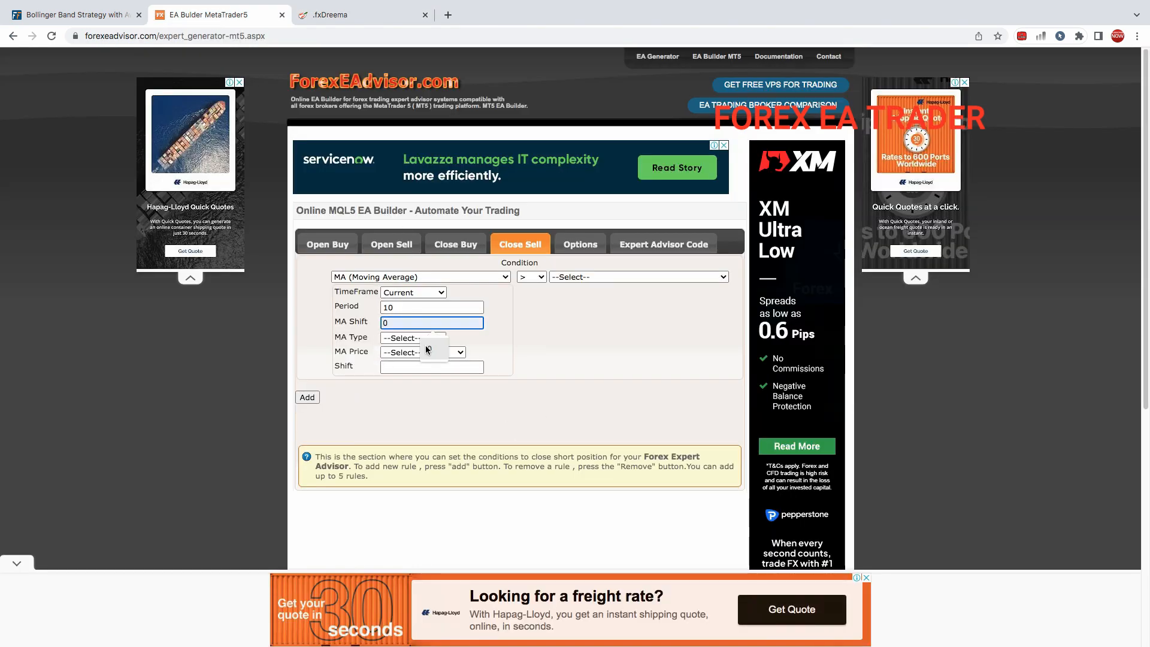
{"action": "left_click", "coordinate": [410, 338]}
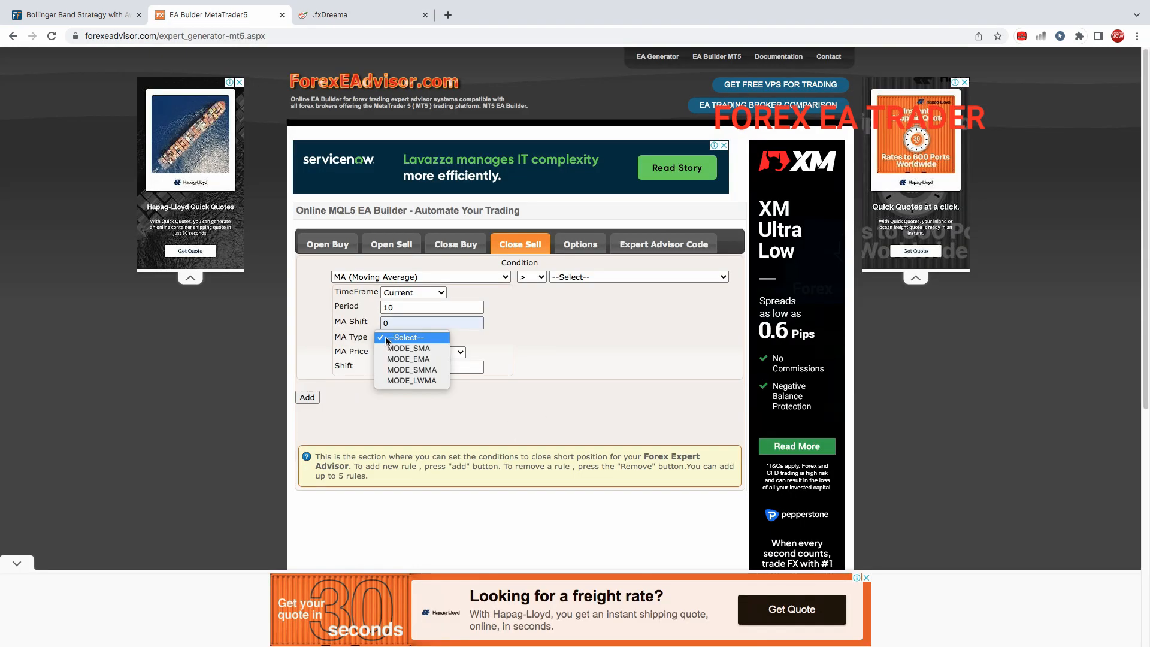
{"action": "left_click", "coordinate": [411, 359]}
{"action": "left_click", "coordinate": [418, 353]}
{"action": "left_click", "coordinate": [418, 364]}
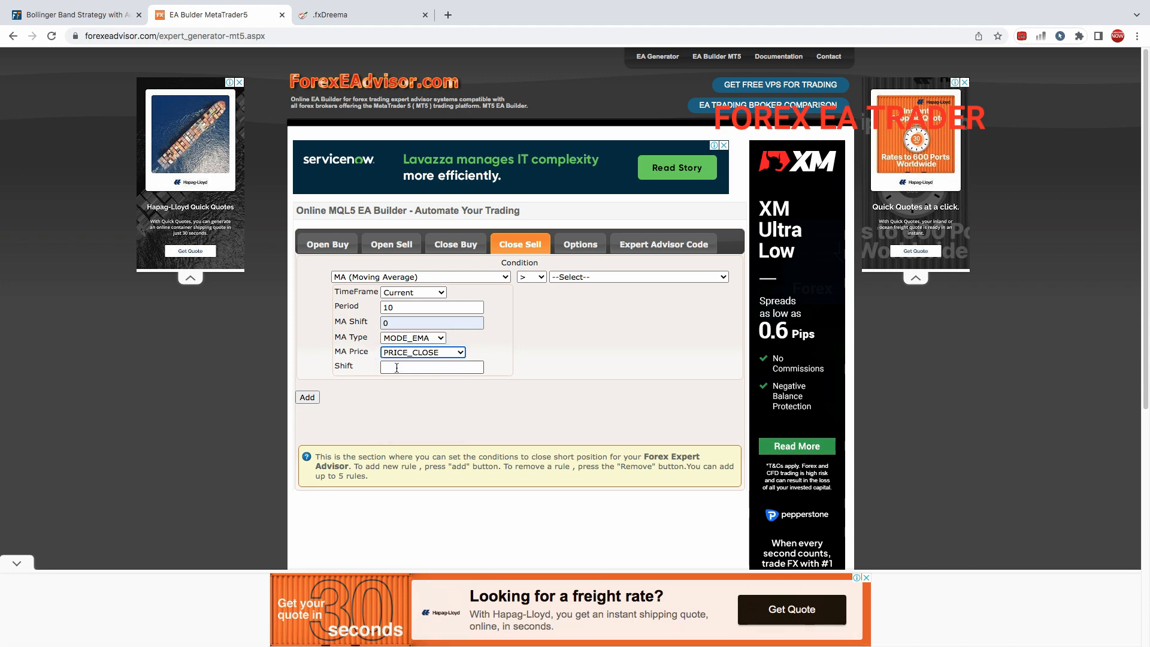
{"action": "left_click", "coordinate": [397, 367]}
{"action": "left_click", "coordinate": [435, 396]}
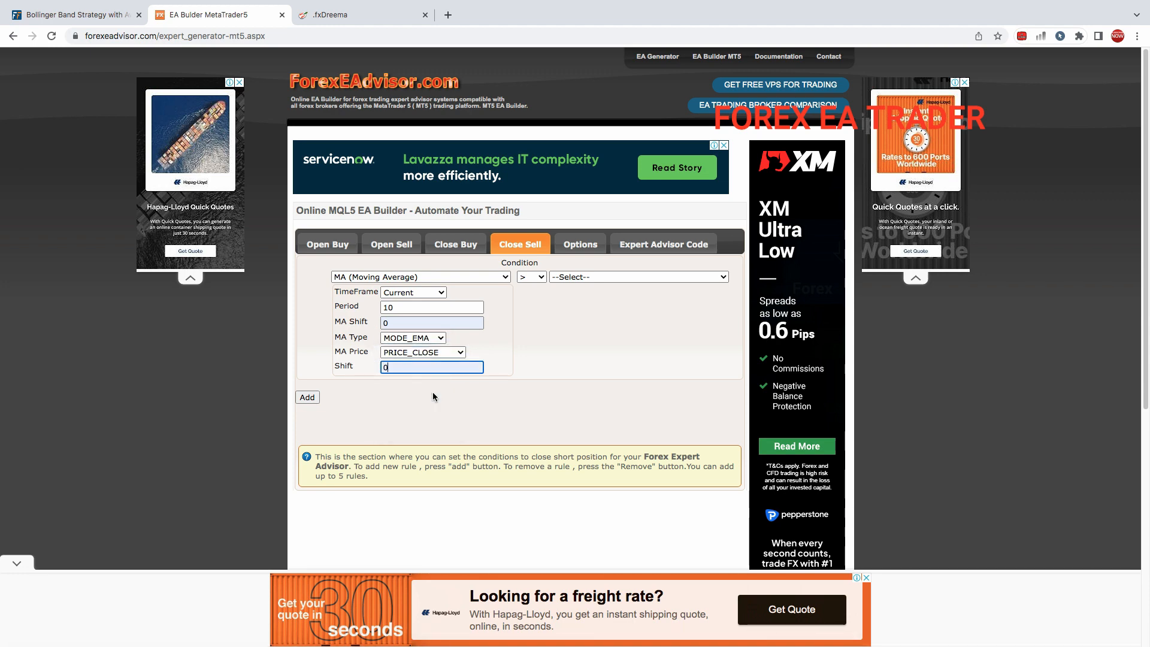
- Choose MA (Moving Average) as the second Close Sell operand with period 100, checking the buy condition in the fxDreema diagram
{"action": "left_click", "coordinate": [635, 276]}
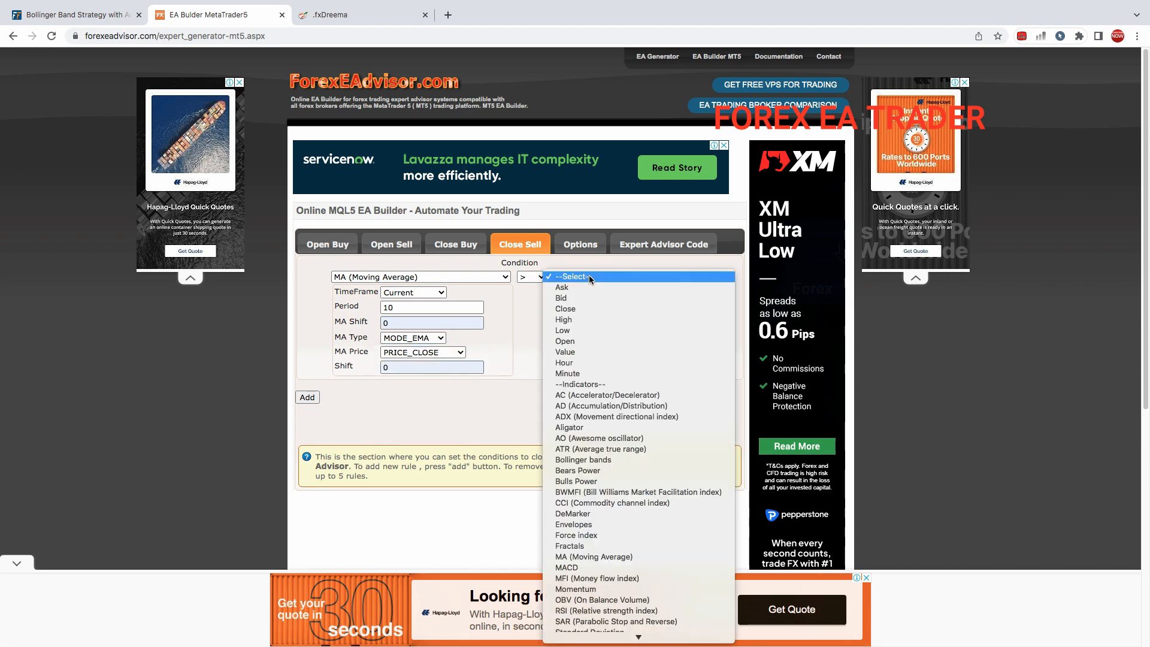
{"action": "left_click", "coordinate": [606, 559]}
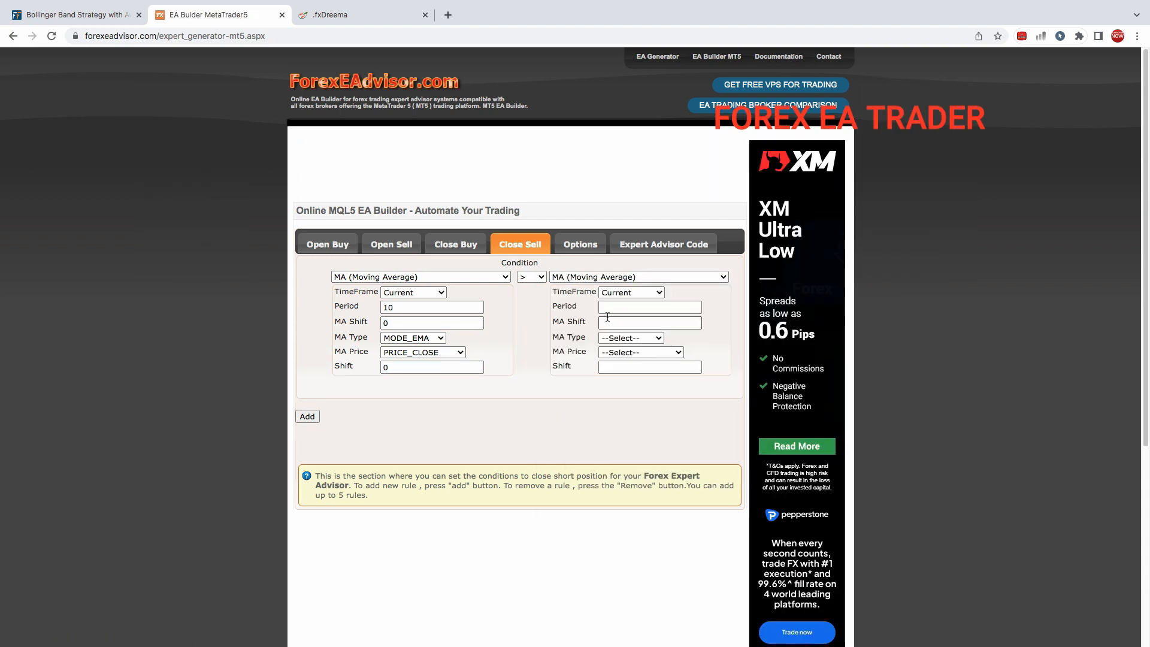
{"action": "left_click", "coordinate": [647, 307]}
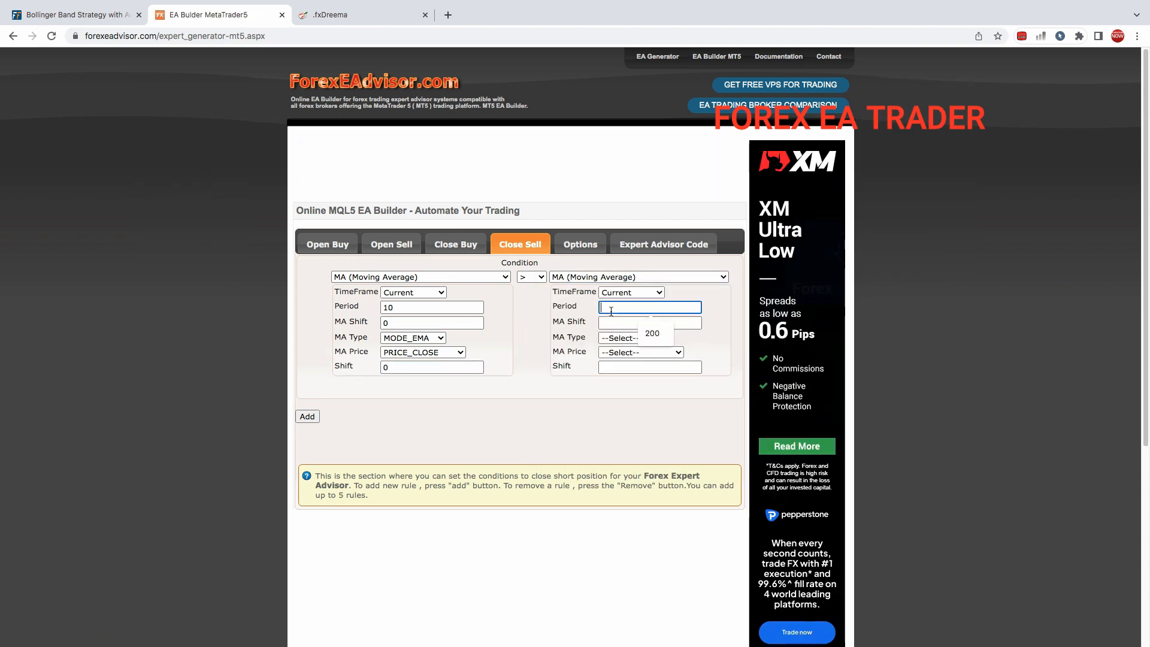
{"action": "left_click", "coordinate": [650, 333]}
{"action": "left_click", "coordinate": [357, 7]}
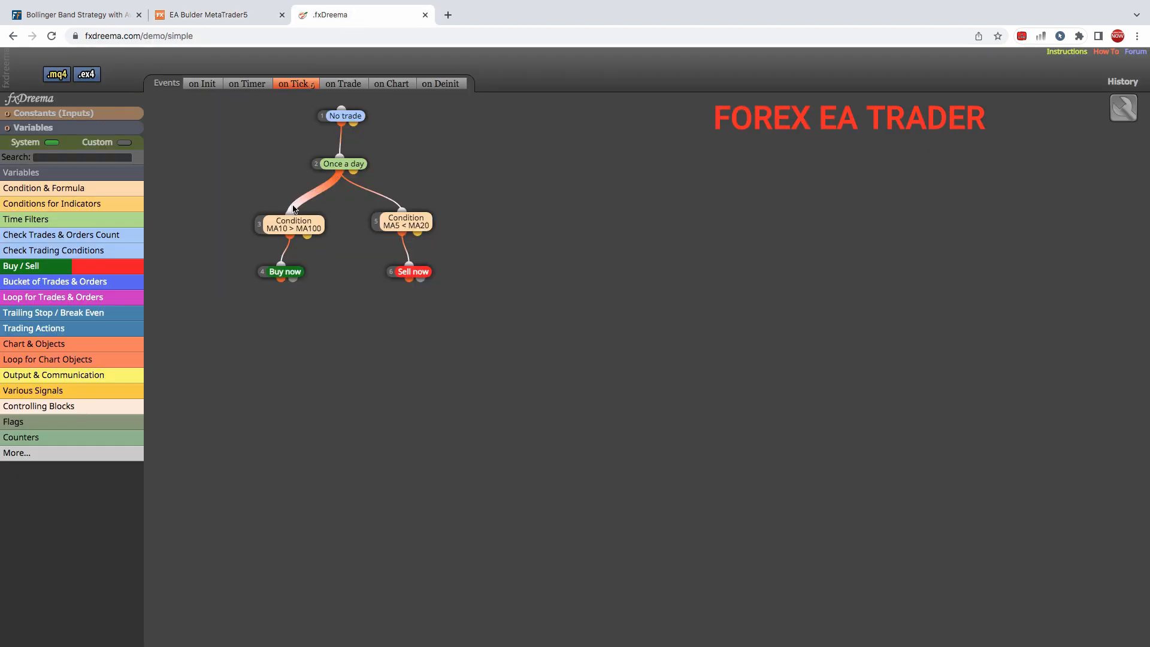
{"action": "left_click", "coordinate": [203, 15]}
{"action": "left_click", "coordinate": [620, 308]}
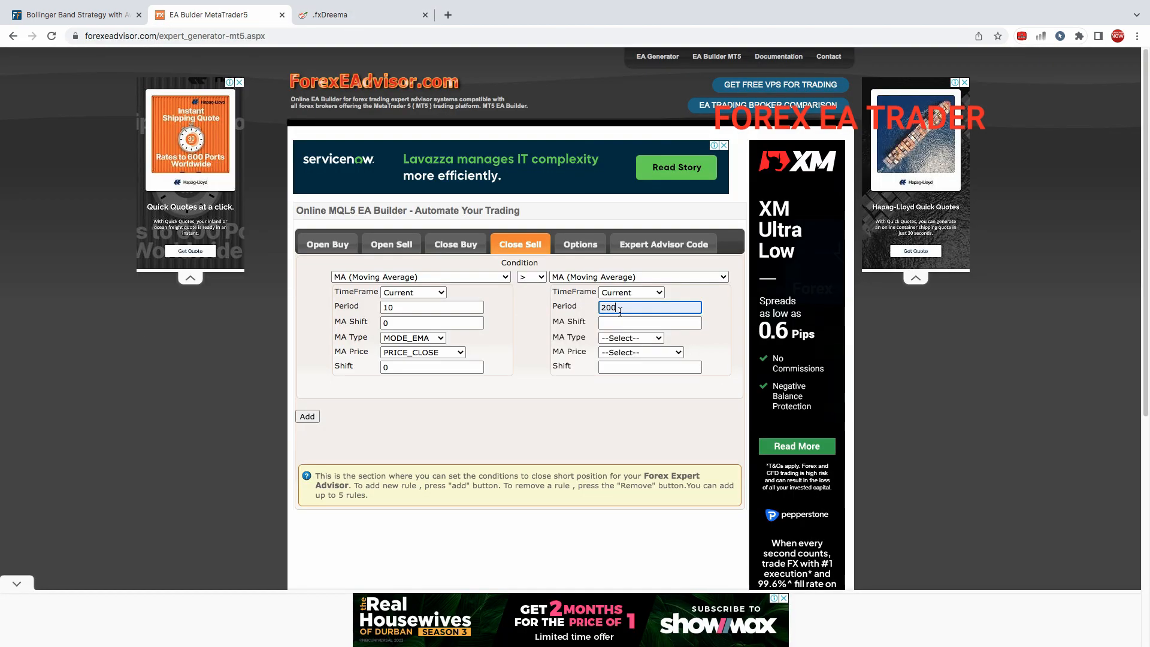
{"action": "type", "text": "100"}
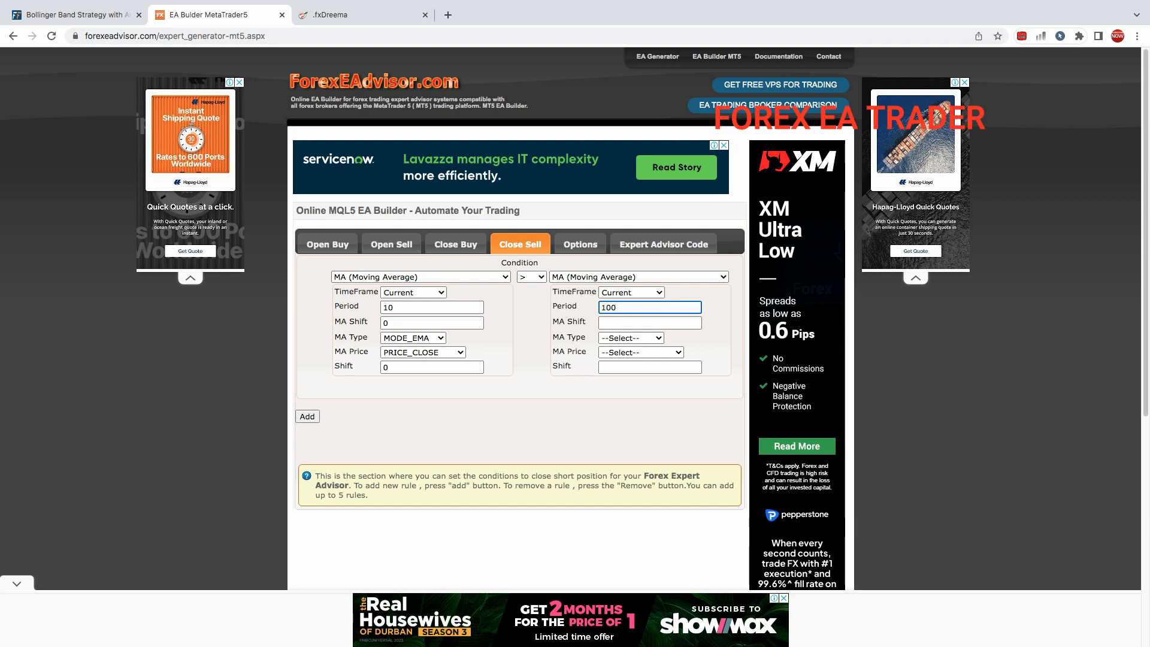
- Set the second Close Sell moving average to MA Shift 0, MA Type MODE_EMA, MA Price PRICE_CLOSE and Shift 0
{"action": "left_click", "coordinate": [609, 325]}
{"action": "type", "text": "0"}
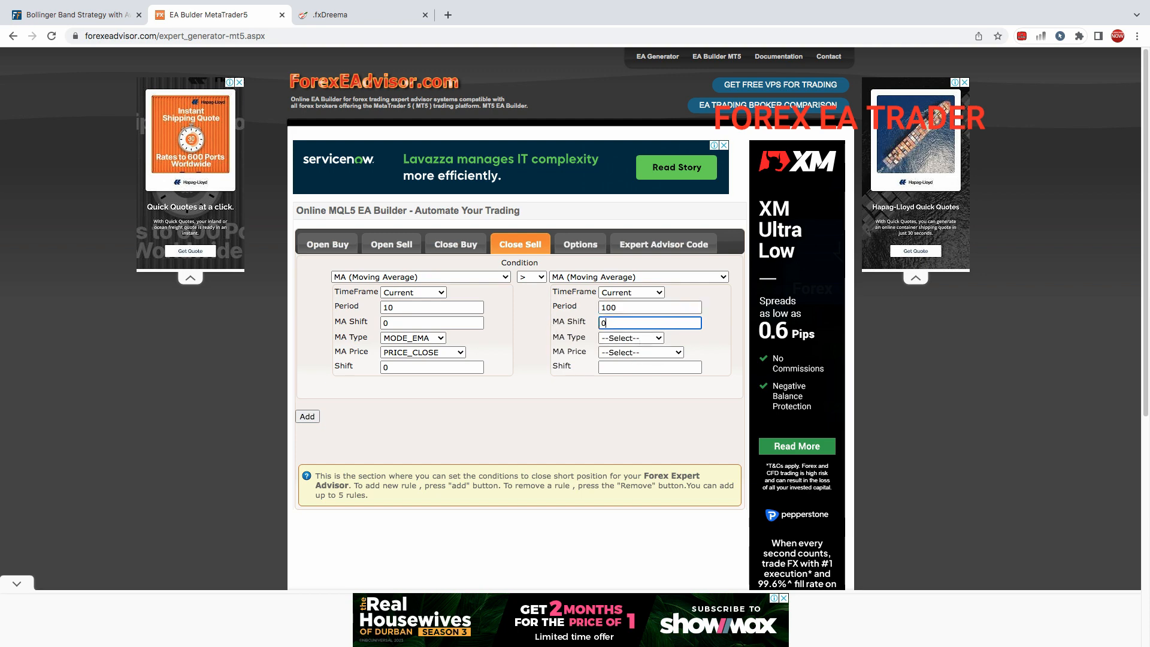
{"action": "left_click", "coordinate": [626, 338]}
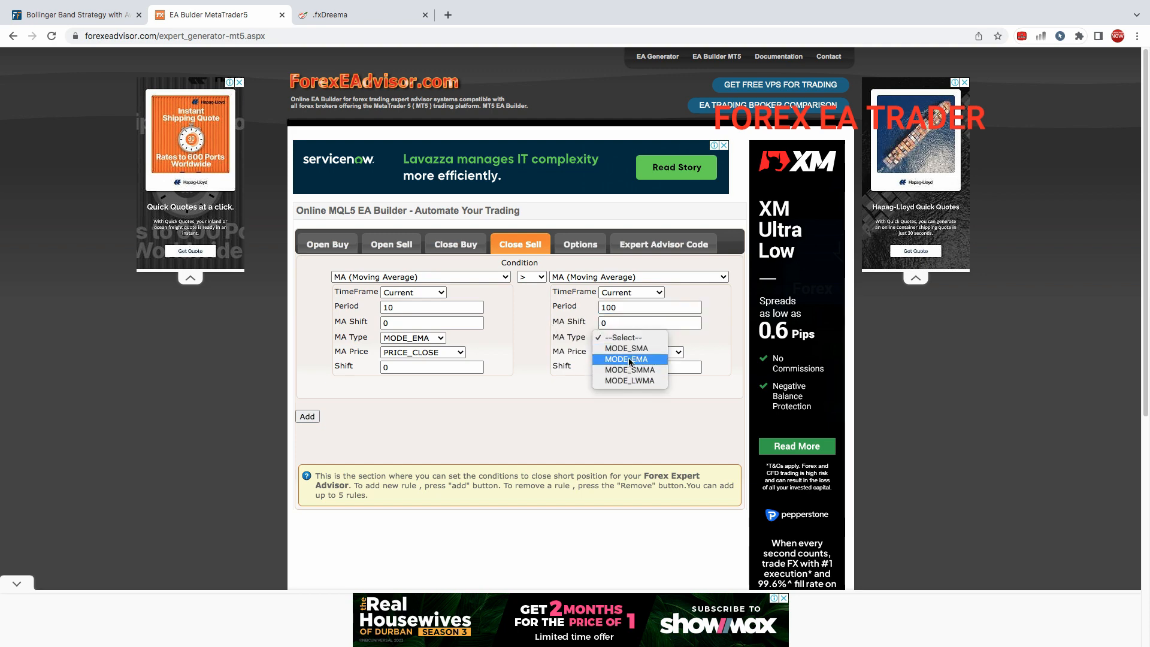
{"action": "left_click", "coordinate": [629, 360]}
{"action": "left_click", "coordinate": [632, 352]}
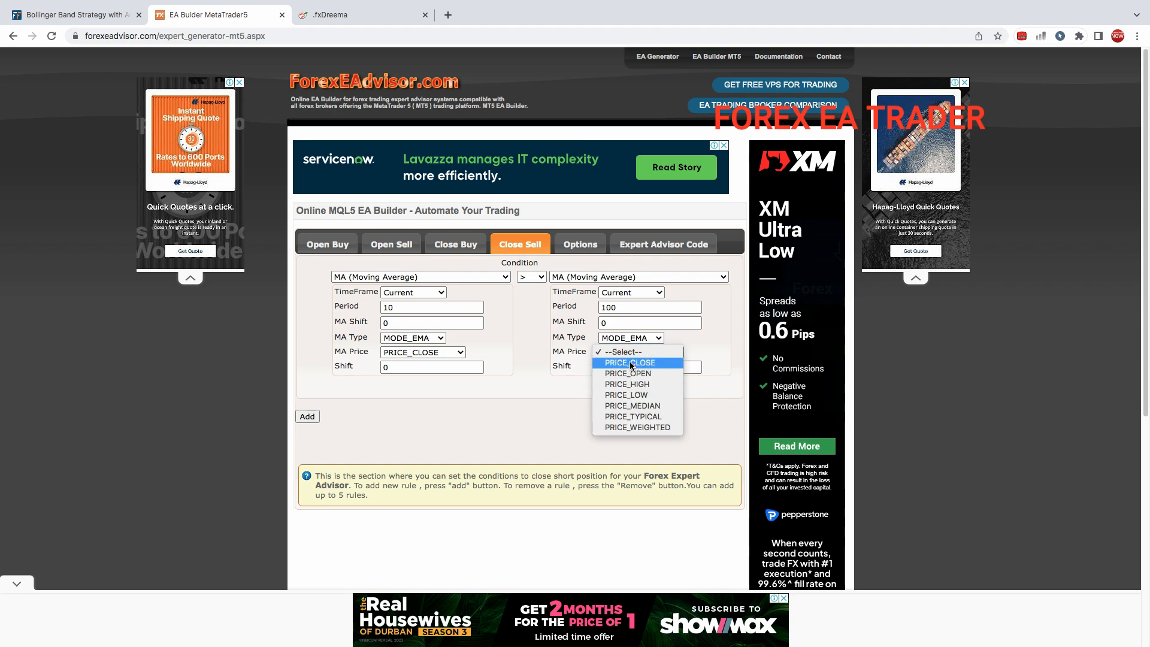
{"action": "left_click", "coordinate": [629, 363]}
{"action": "left_click", "coordinate": [616, 369]}
{"action": "type", "text": "0"}
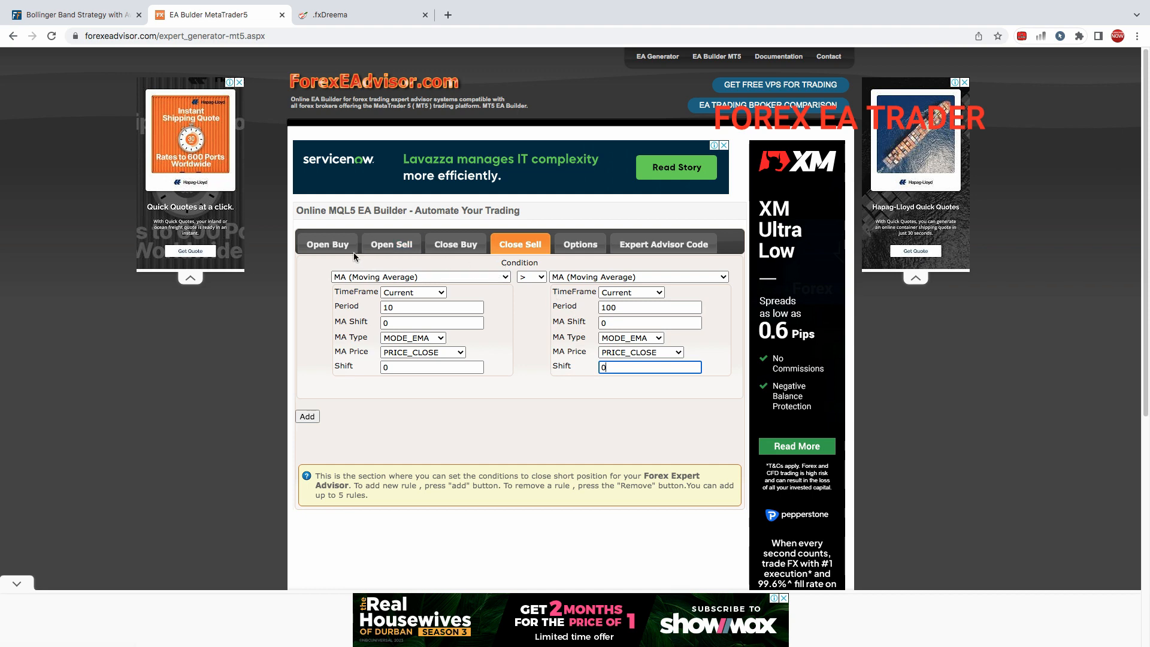
- Review the Open Buy and Open Sell conditions and return to the Close Sell conditions
{"action": "left_click", "coordinate": [333, 246]}
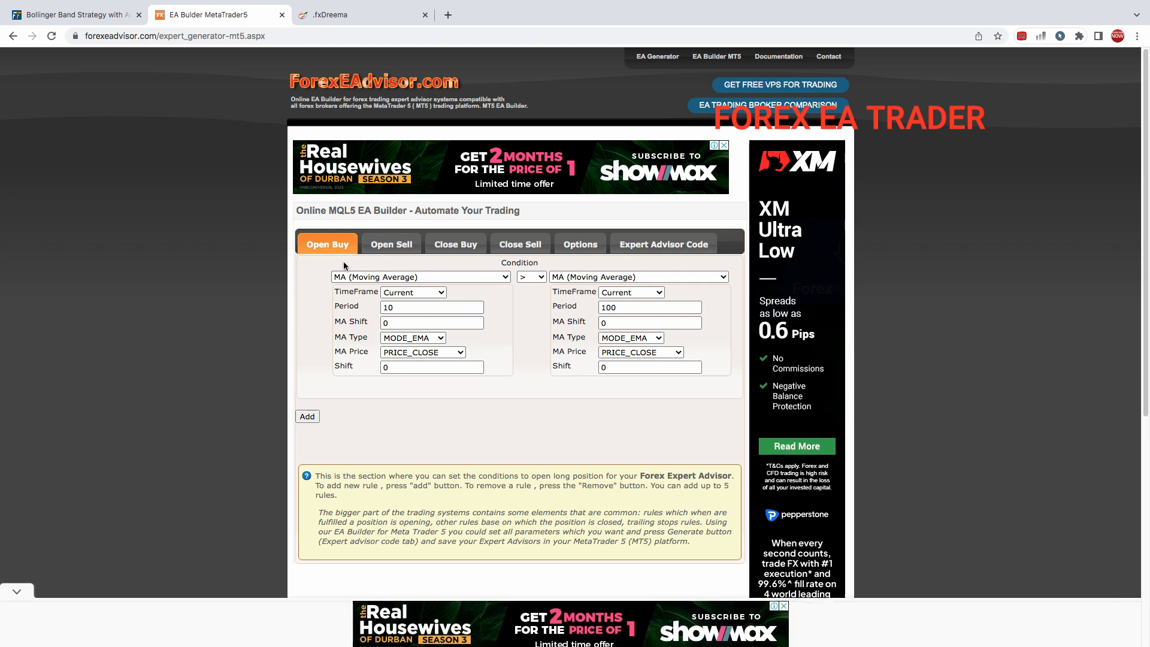
{"action": "left_click", "coordinate": [395, 247]}
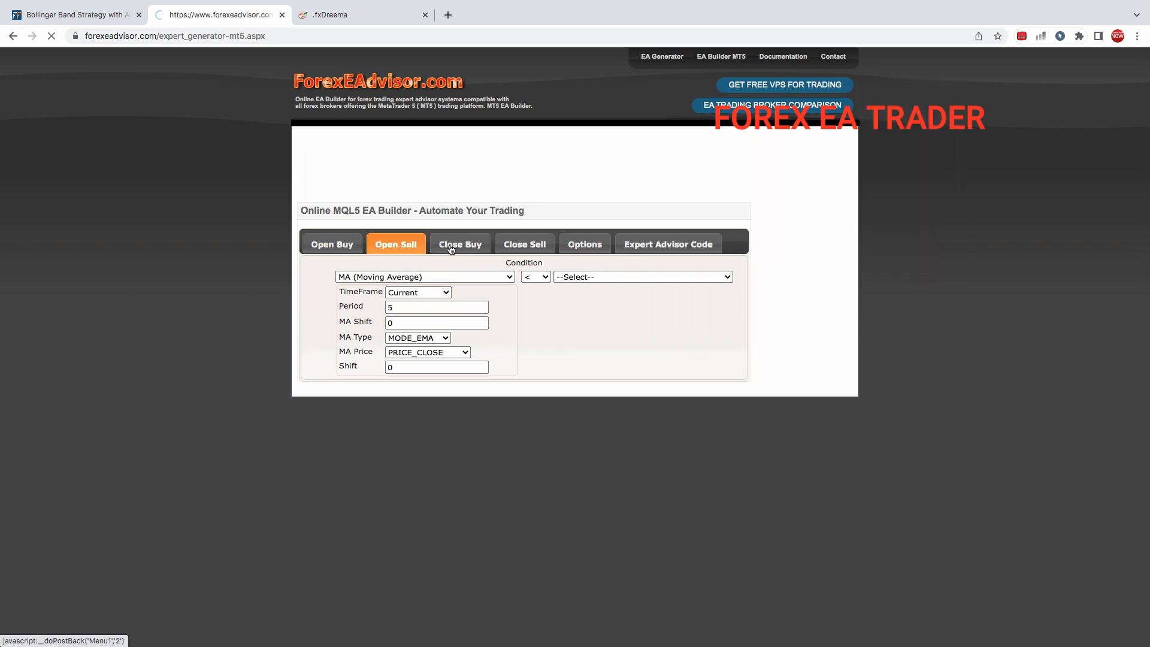
{"action": "left_click", "coordinate": [520, 245]}
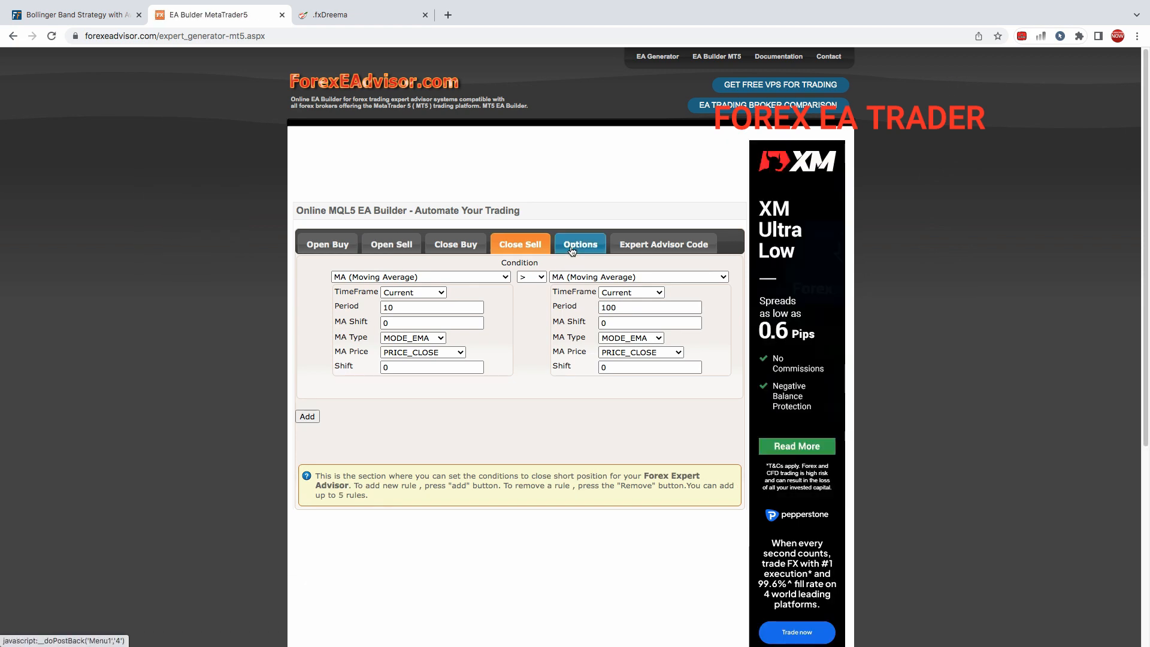
- Set the expert advisor's lot size to 0.01 and disable its trailing stop with a value of 0
{"action": "left_click", "coordinate": [572, 245]}
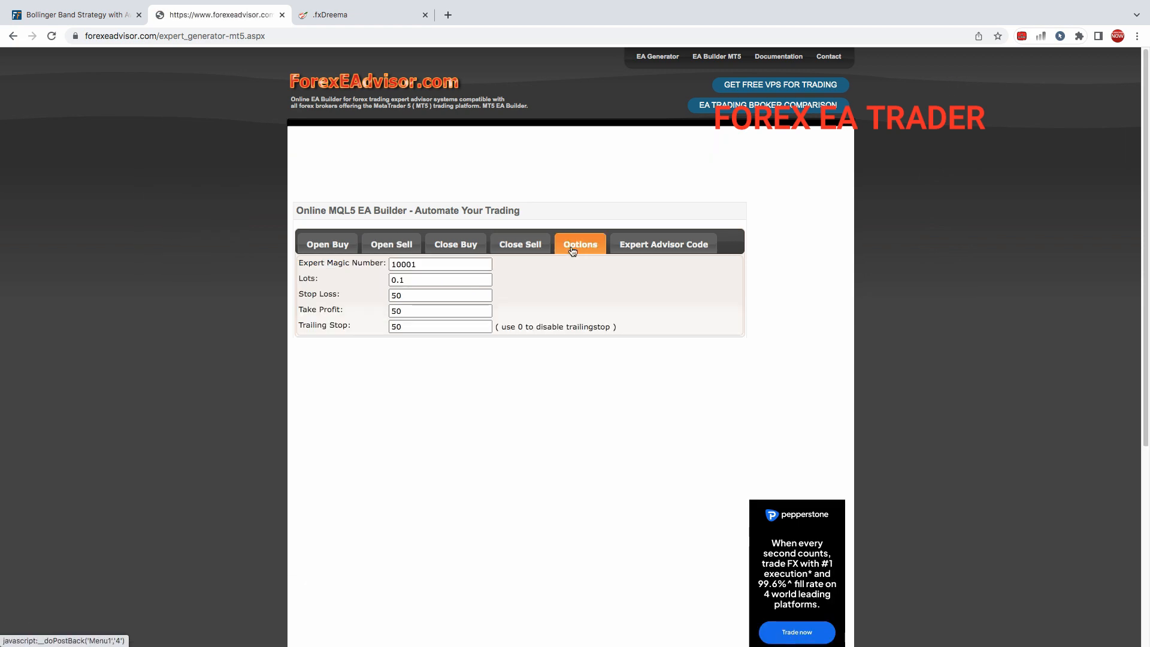
{"action": "left_click", "coordinate": [407, 264]}
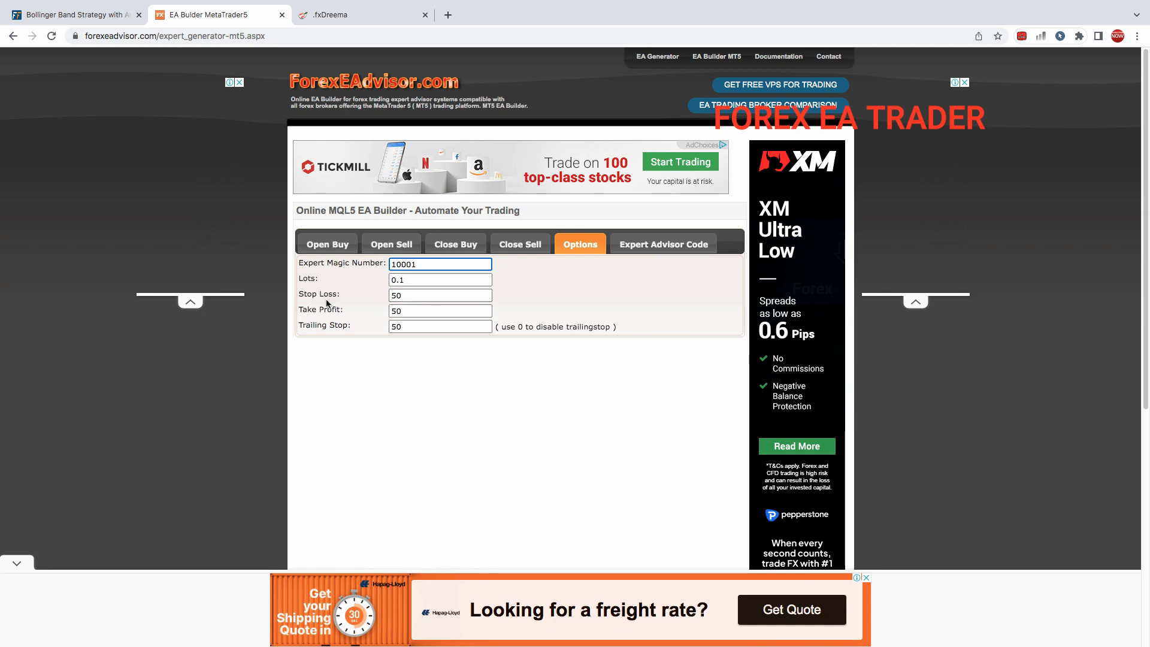
{"action": "left_click", "coordinate": [400, 280]}
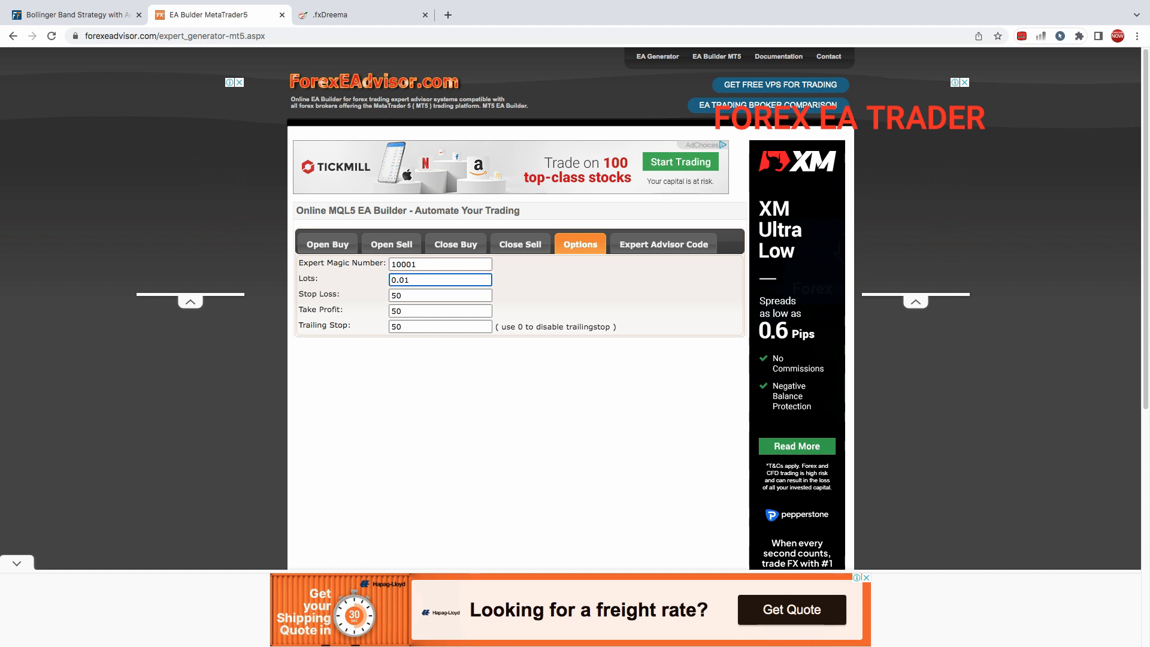
{"action": "double_click", "coordinate": [404, 296]}
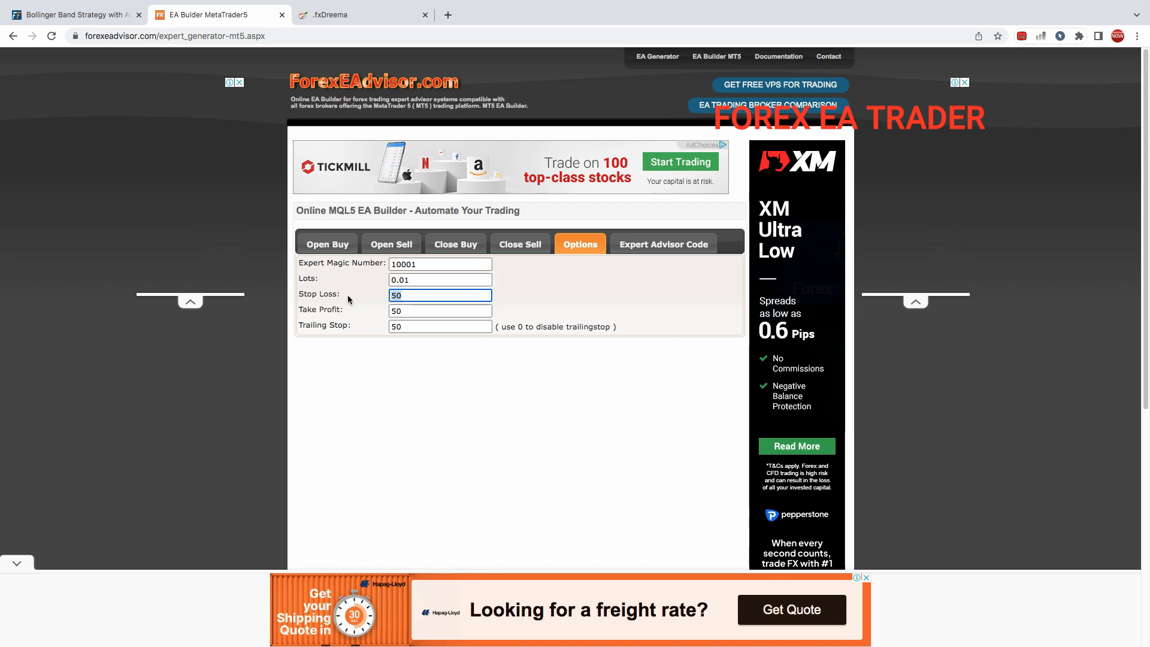
{"action": "double_click", "coordinate": [411, 327]}
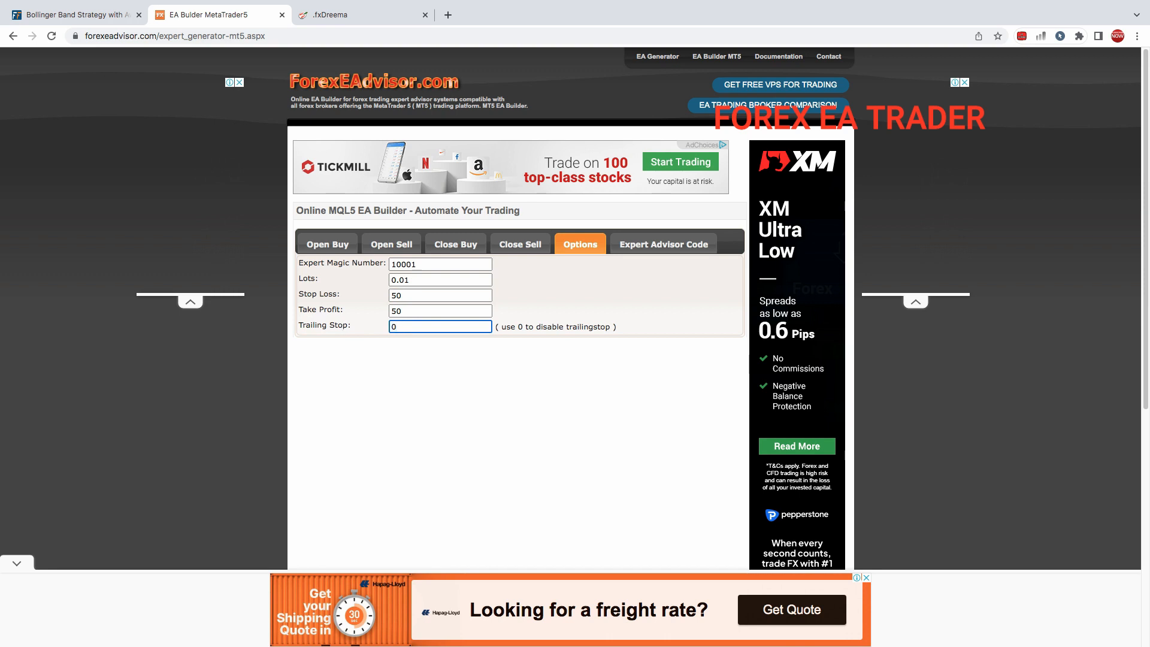
- Generate the MQL5 code of the expert advisor
{"action": "left_click", "coordinate": [641, 248]}
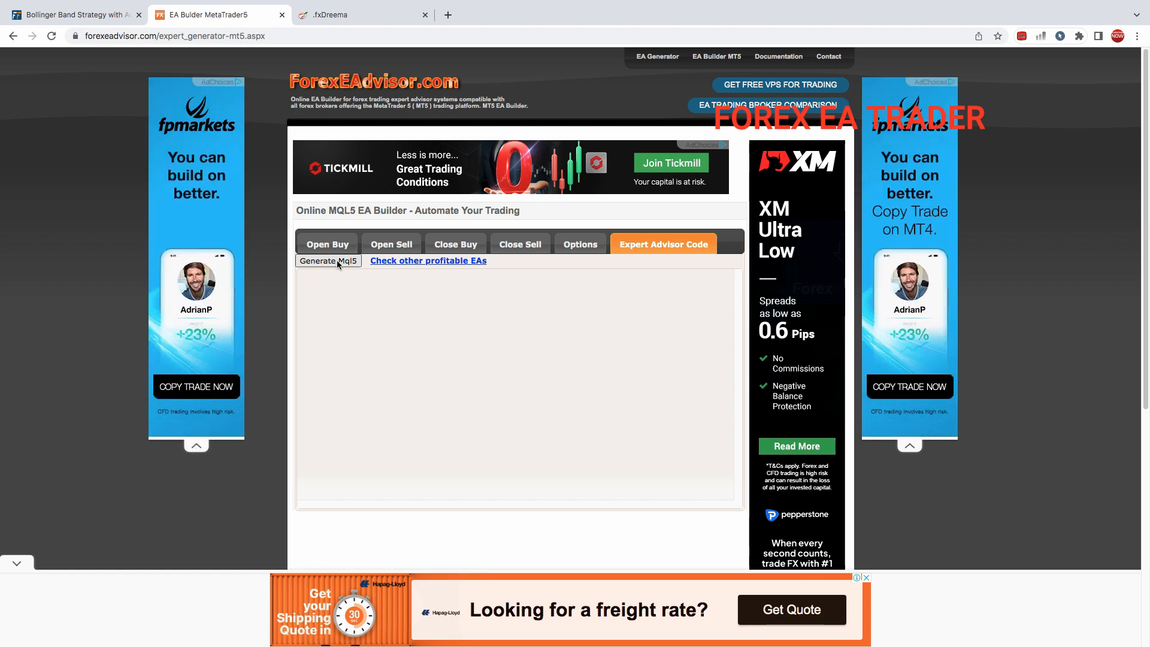
{"action": "left_click", "coordinate": [339, 264]}
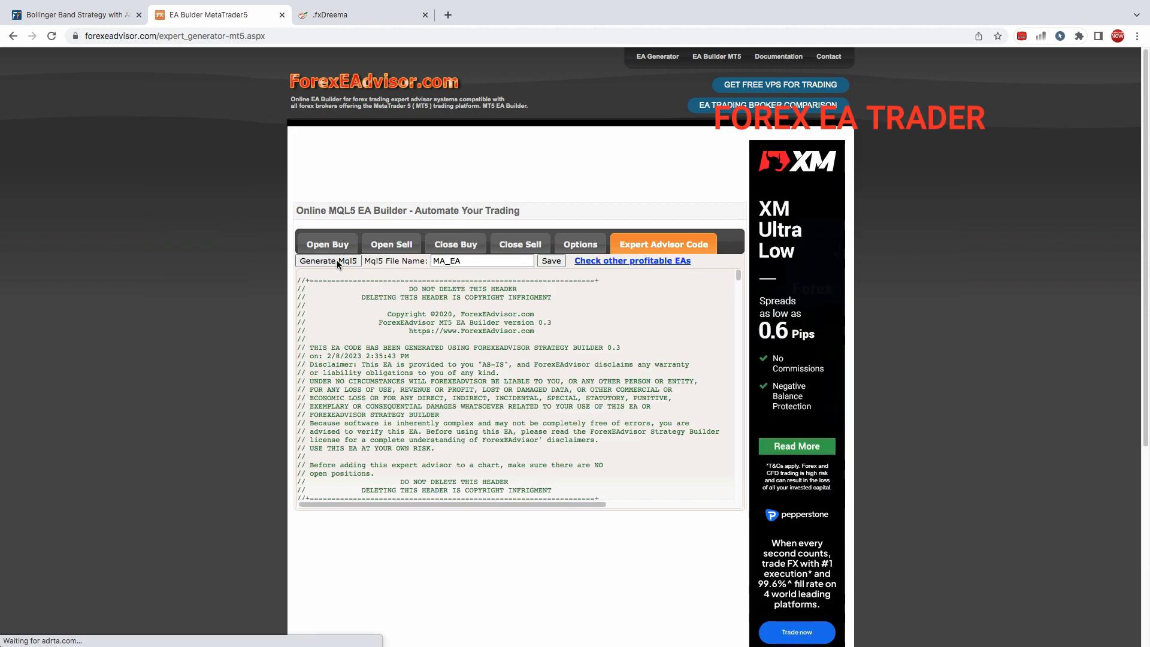
- Examine the generated MQL5 code from the header comments through to the indicator functions at its end
{"action": "scroll", "coordinate": [435, 422], "scroll_direction": "down", "scroll_amount": 10}
{"action": "scroll", "coordinate": [444, 419], "scroll_direction": "down", "scroll_amount": 15}
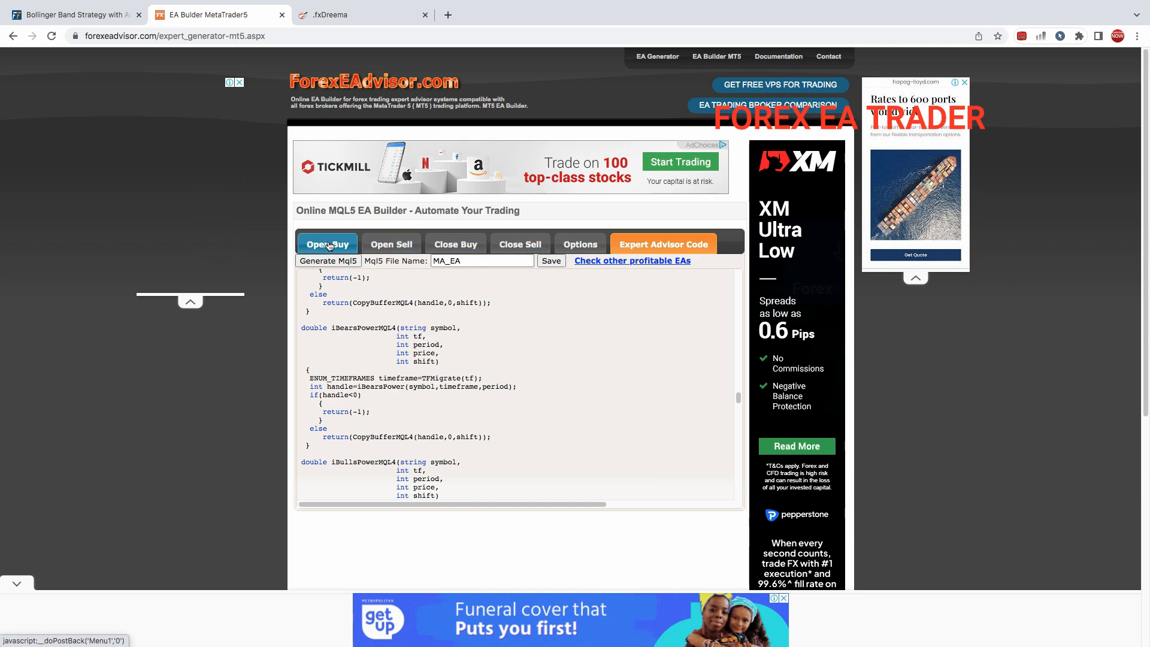
{"action": "scroll", "coordinate": [432, 389], "scroll_direction": "down", "scroll_amount": 10}
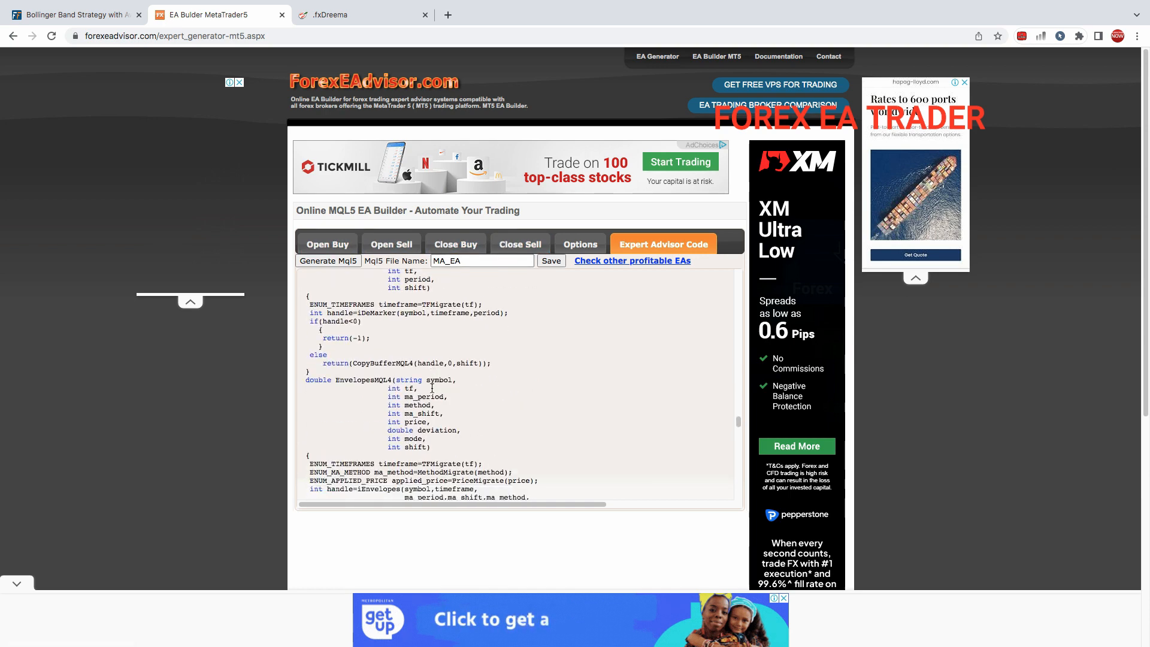
{"action": "scroll", "coordinate": [418, 427], "scroll_direction": "up", "scroll_amount": 3}
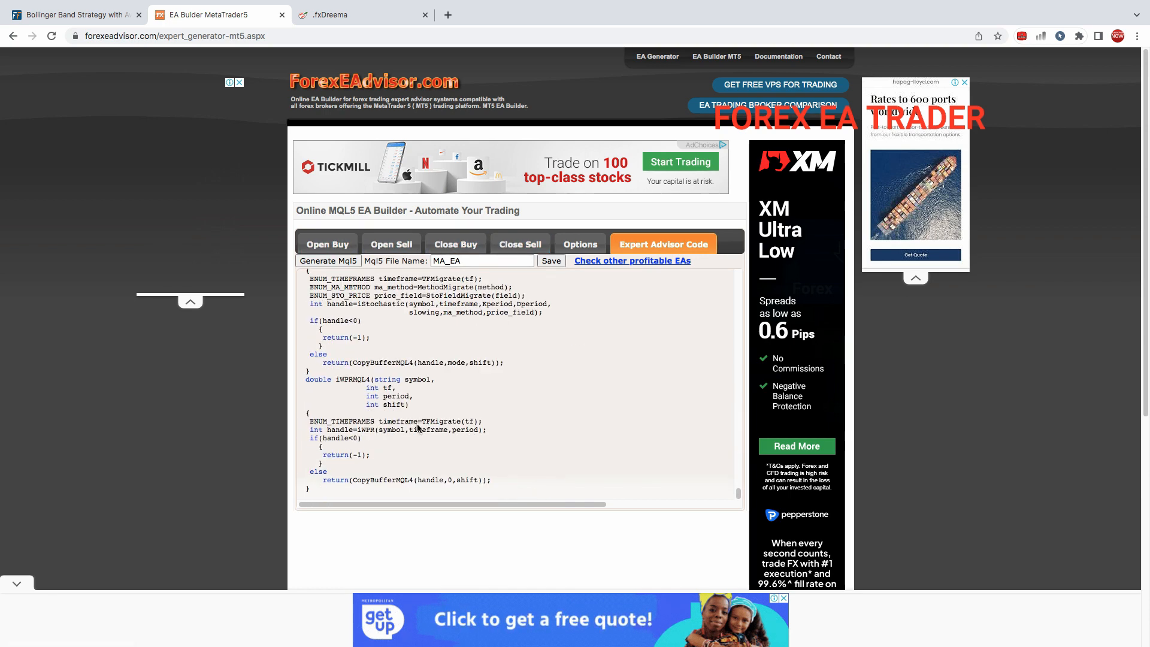
{"action": "scroll", "coordinate": [427, 357], "scroll_direction": "down", "scroll_amount": 3}
{"action": "scroll", "coordinate": [427, 358], "scroll_direction": "up", "scroll_amount": 20}
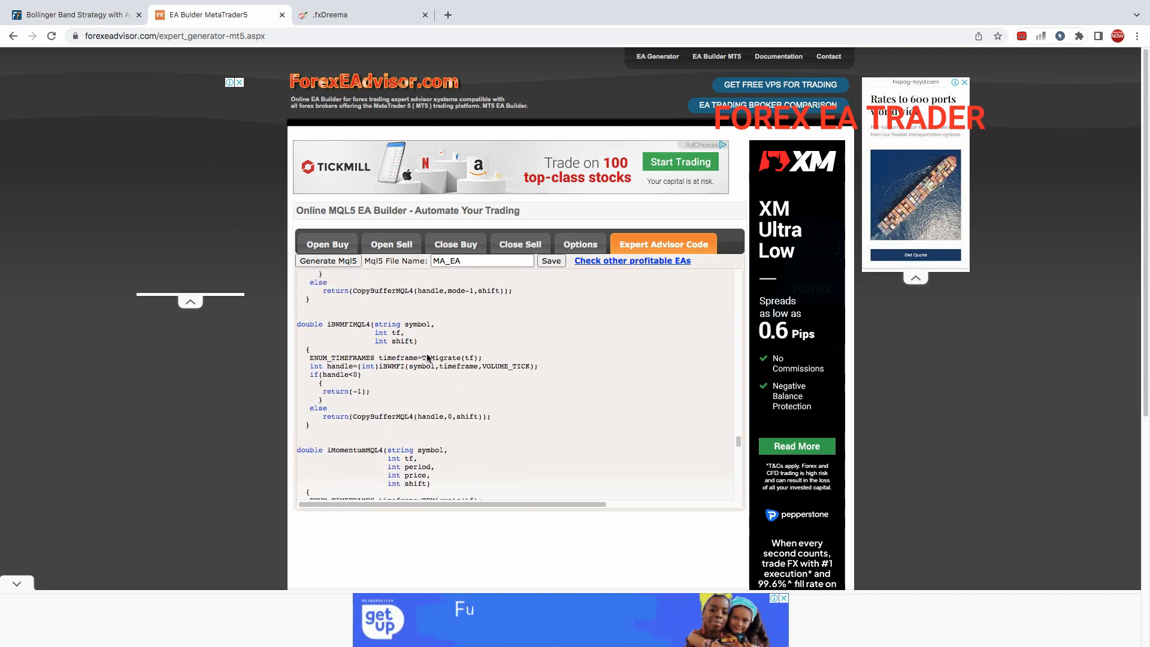
{"action": "scroll", "coordinate": [428, 357], "scroll_direction": "up", "scroll_amount": 20}
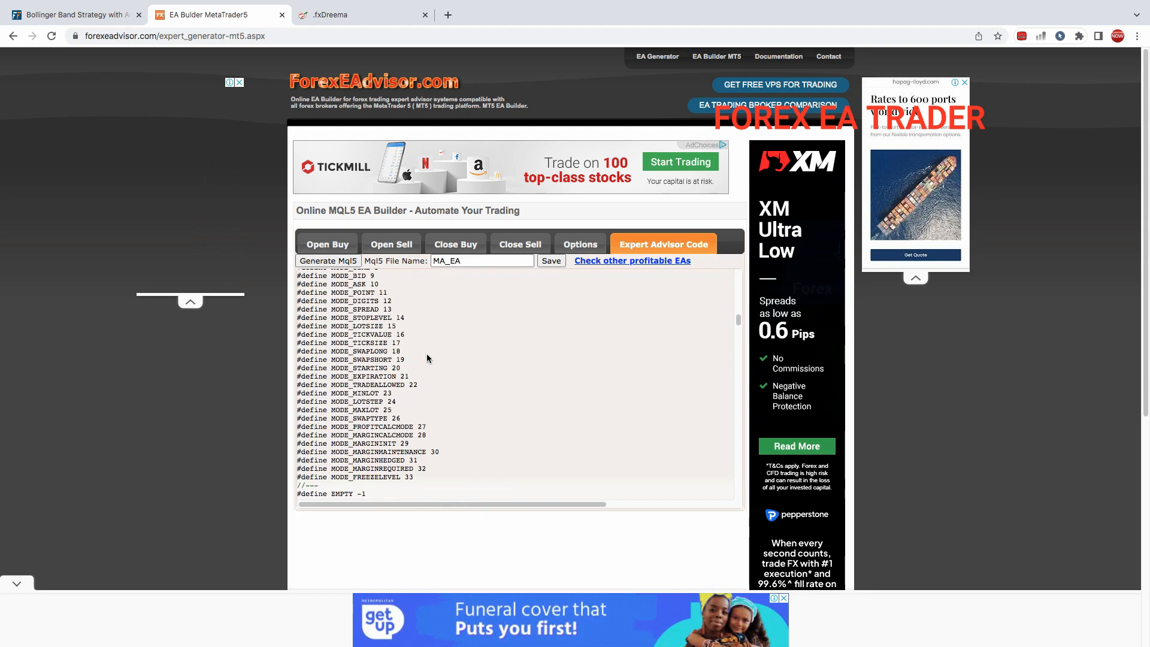
{"action": "scroll", "coordinate": [427, 357], "scroll_direction": "up", "scroll_amount": 2}
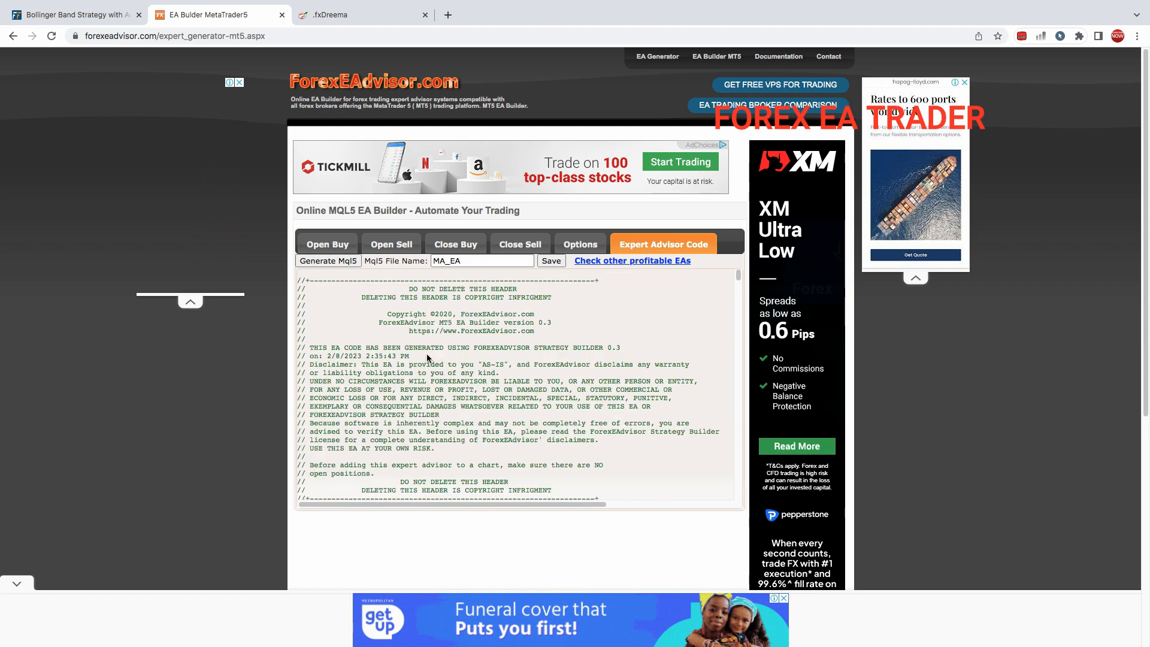
{"action": "scroll", "coordinate": [413, 351], "scroll_direction": "down", "scroll_amount": 5}
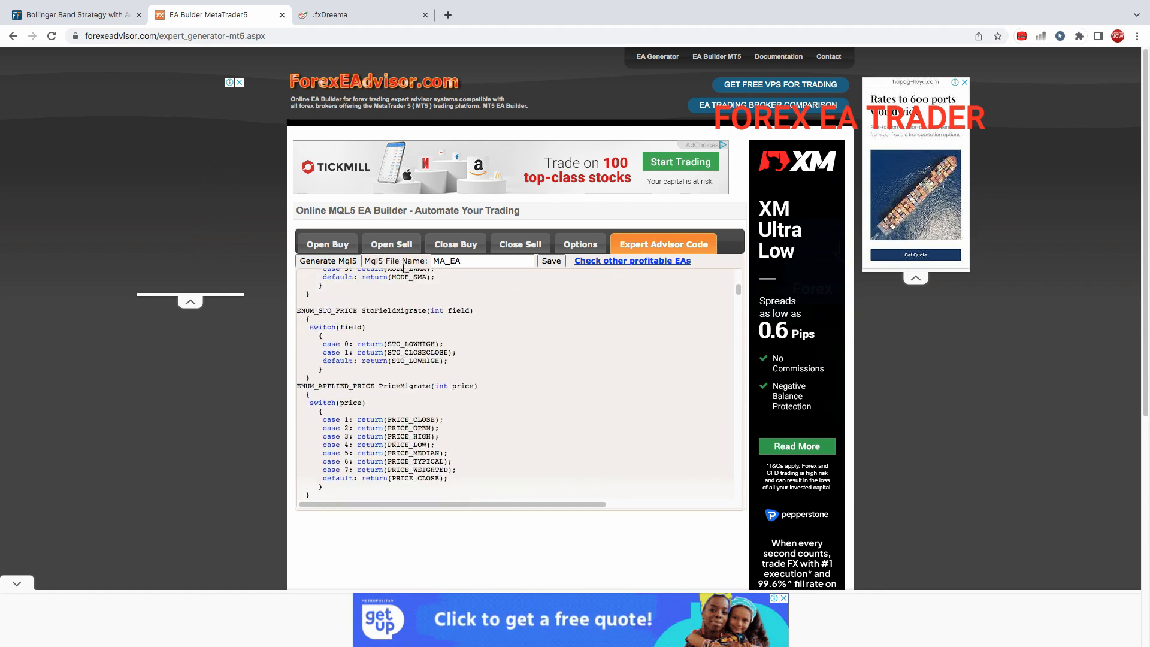
{"action": "scroll", "coordinate": [407, 389], "scroll_direction": "down", "scroll_amount": 5}
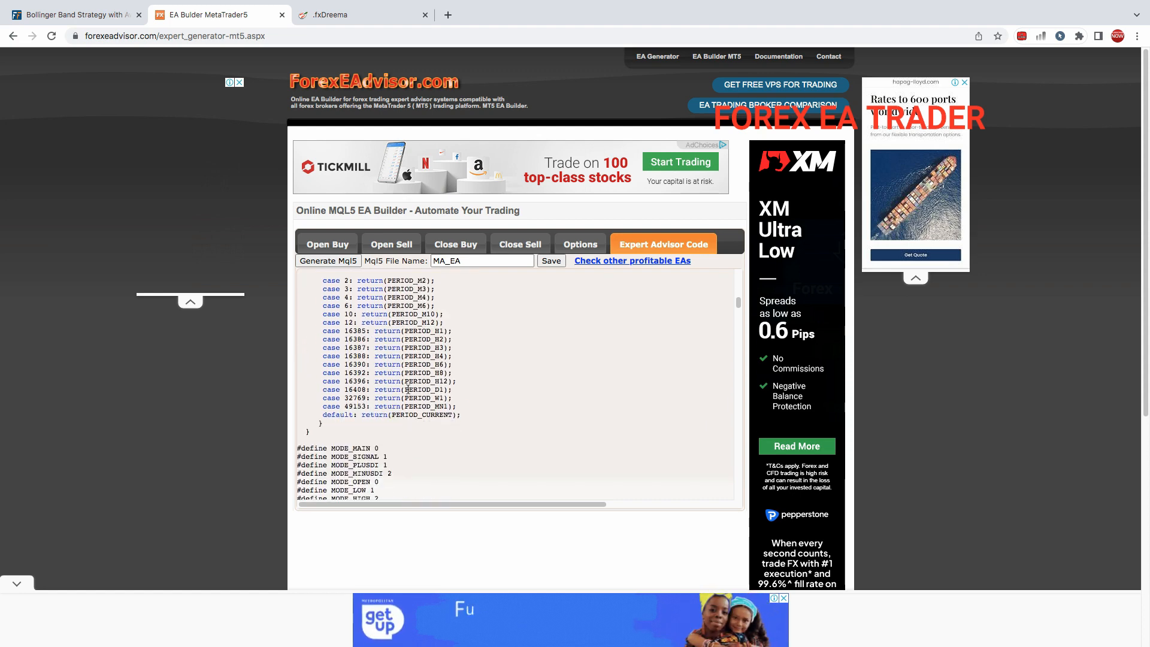
{"action": "scroll", "coordinate": [408, 389], "scroll_direction": "down", "scroll_amount": 15}
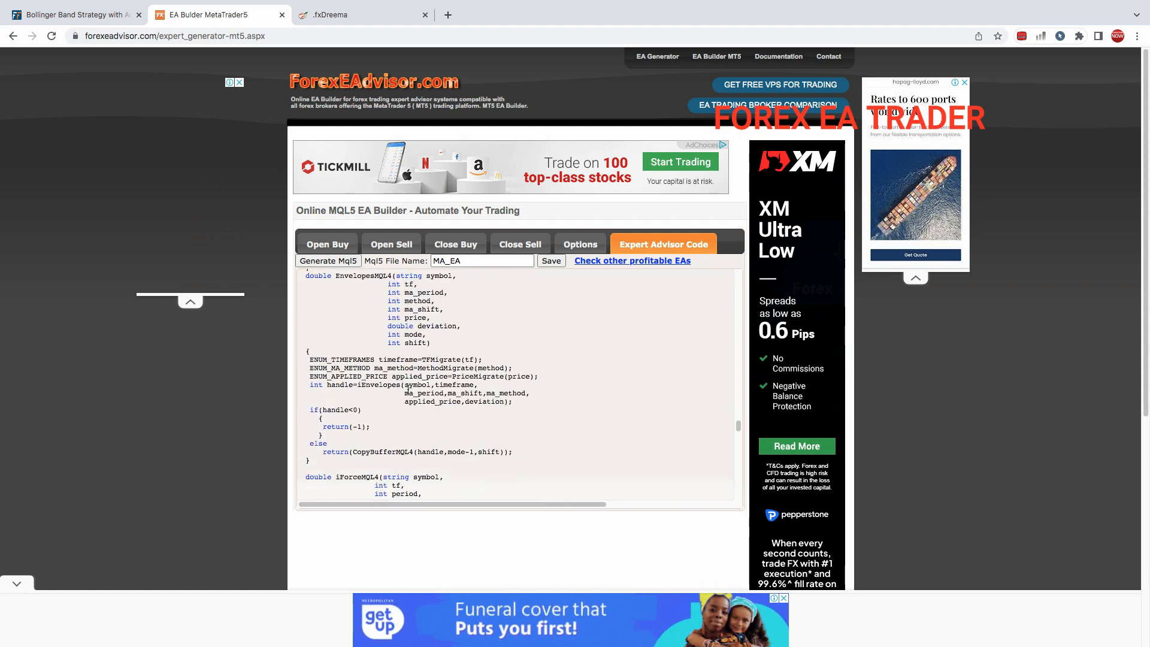
{"action": "scroll", "coordinate": [407, 389], "scroll_direction": "down", "scroll_amount": 10}
{"action": "scroll", "coordinate": [408, 392], "scroll_direction": "down", "scroll_amount": 10}
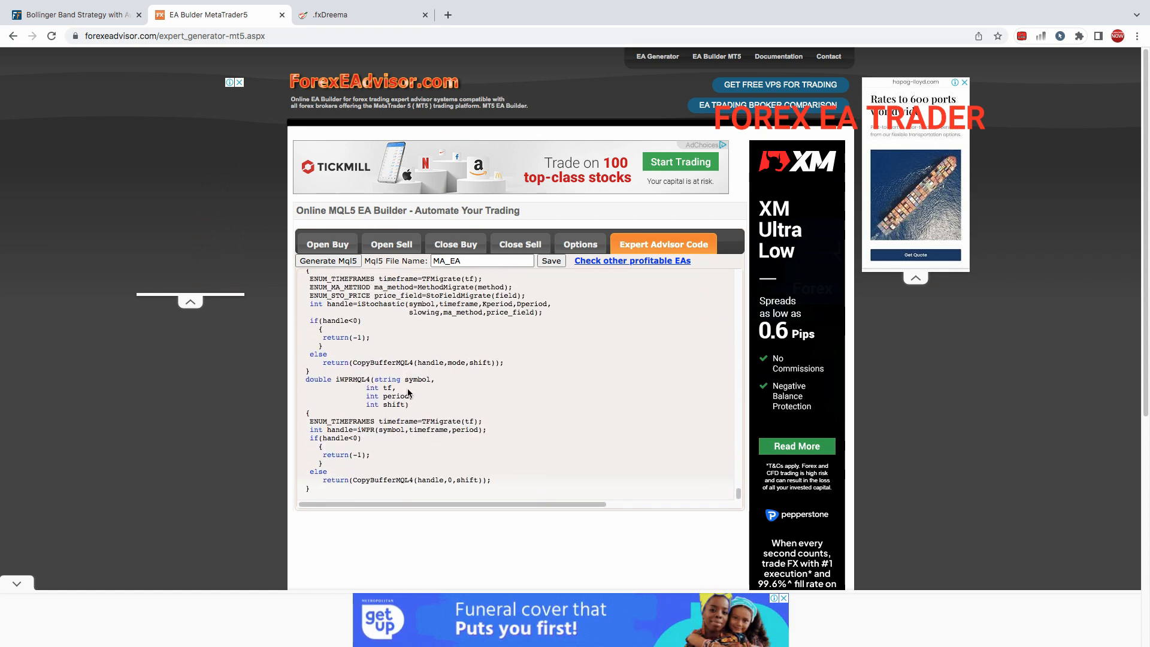
{"action": "scroll", "coordinate": [479, 379], "scroll_direction": "up", "scroll_amount": 10}
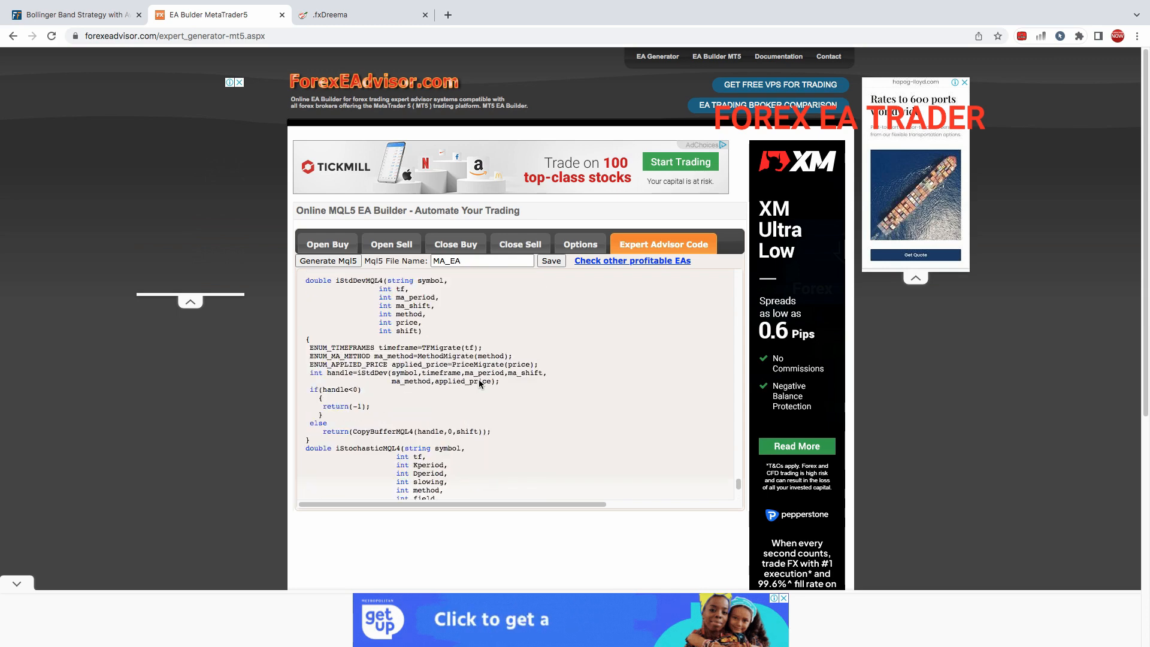
- Name the MQL5 file "wednesday robot" and save the generated expert advisor code
{"action": "scroll", "coordinate": [479, 384], "scroll_direction": "up", "scroll_amount": 5}
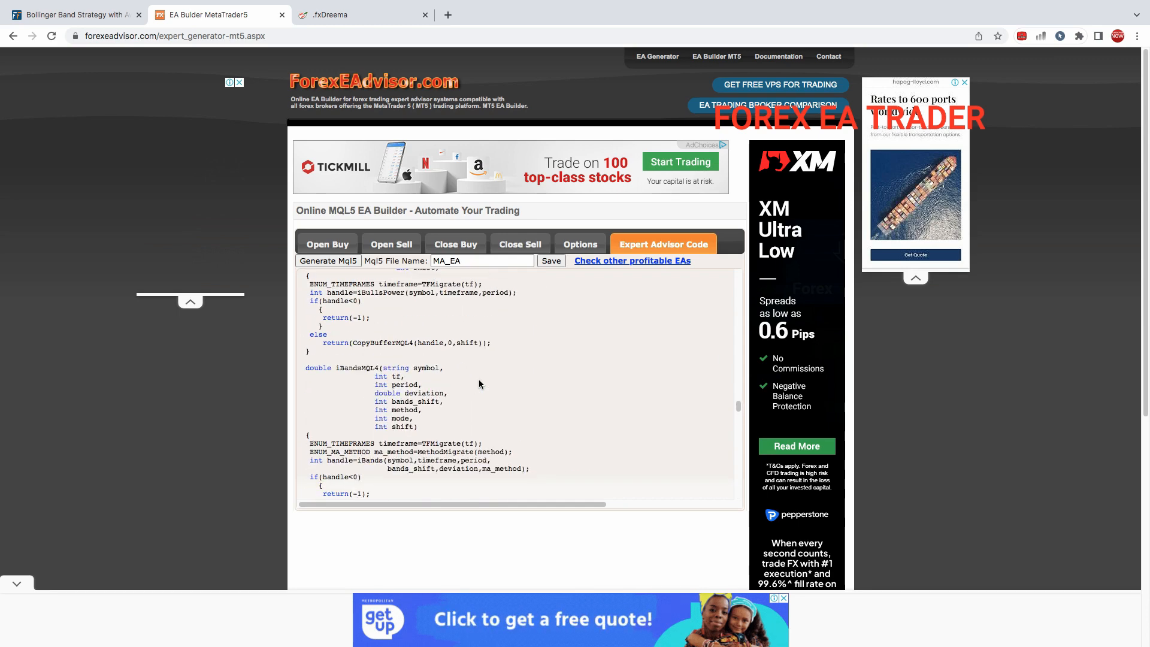
{"action": "scroll", "coordinate": [479, 384], "scroll_direction": "up", "scroll_amount": 5}
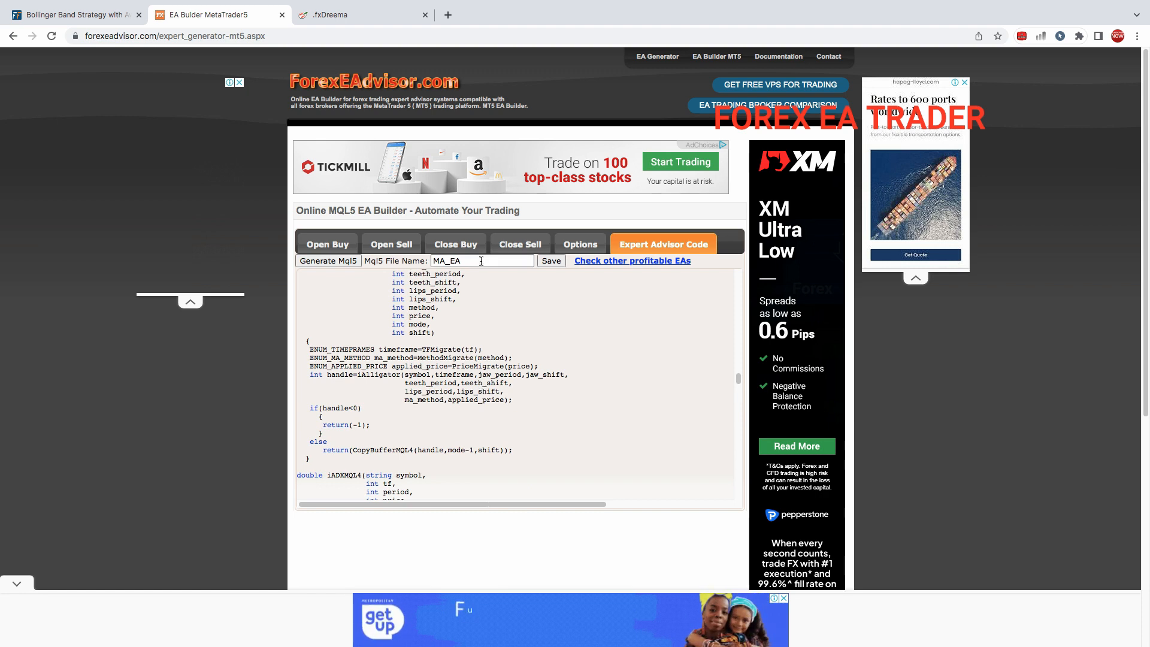
{"action": "left_click_drag", "start_coordinate": [470, 261], "coordinate": [423, 262]}
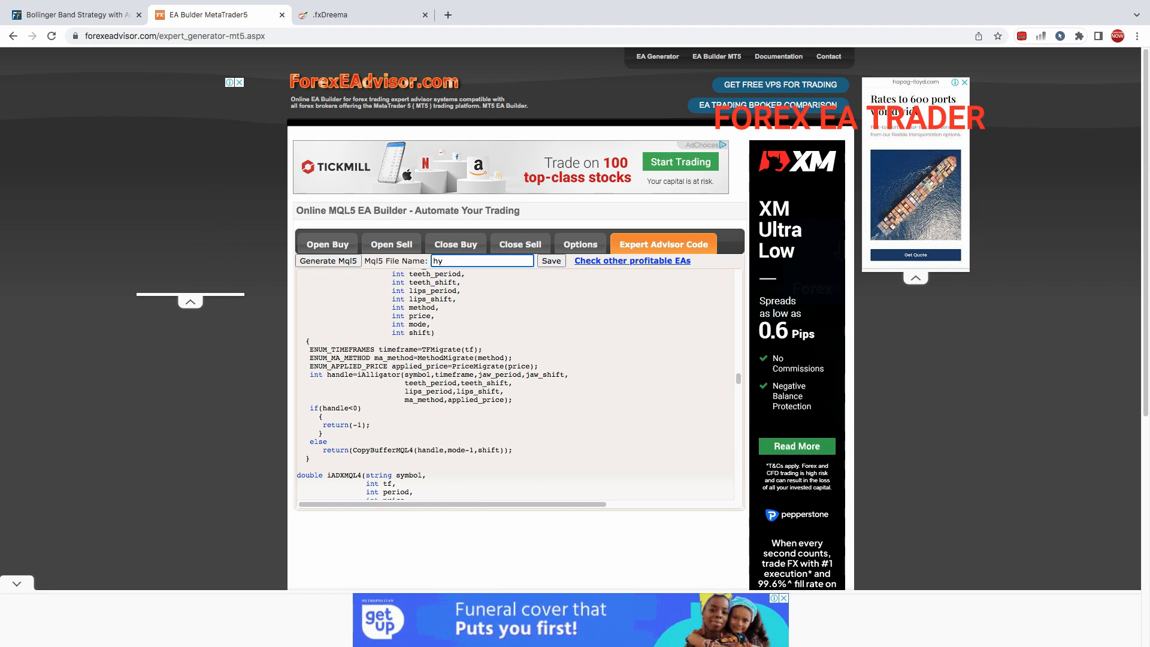
{"action": "key", "text": "BackSpace"}
{"action": "key", "text": "BackSpace"}
{"action": "type", "text": "w"}
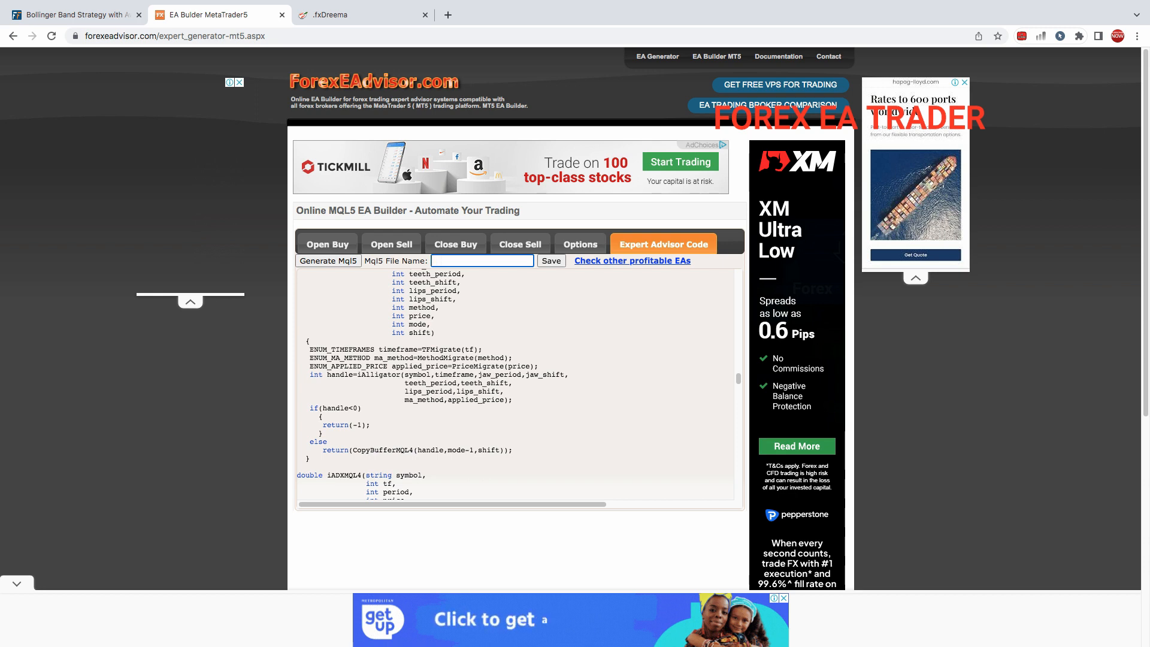
{"action": "type", "text": "edne"}
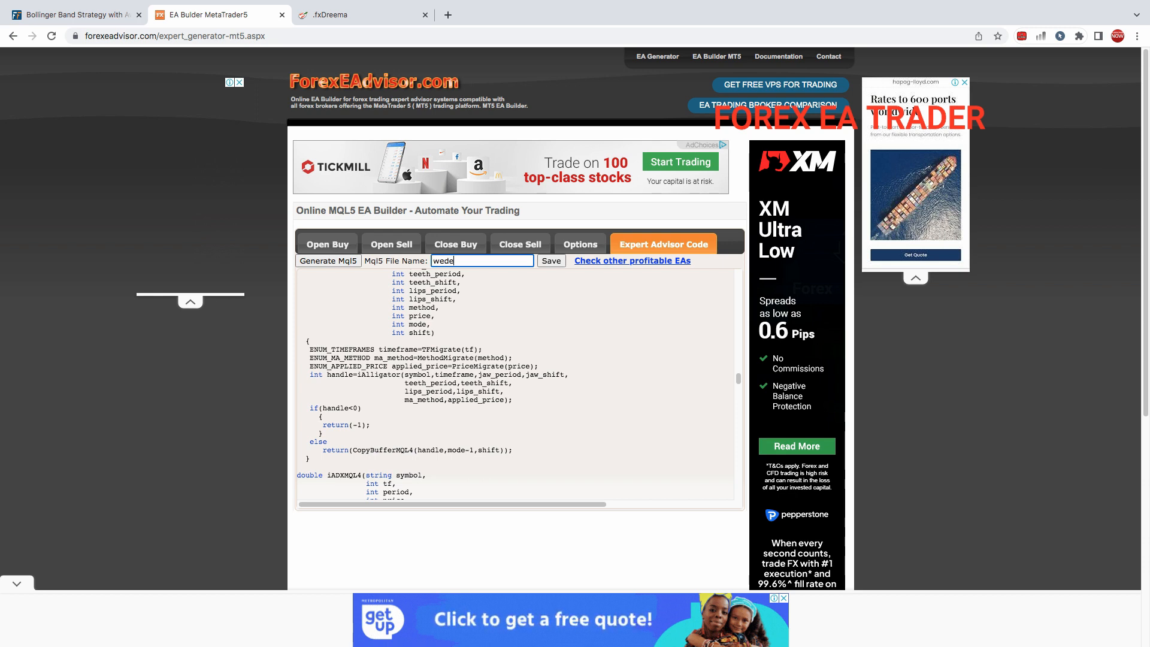
{"action": "key", "text": "BackSpace"}
{"action": "type", "text": "nesd"}
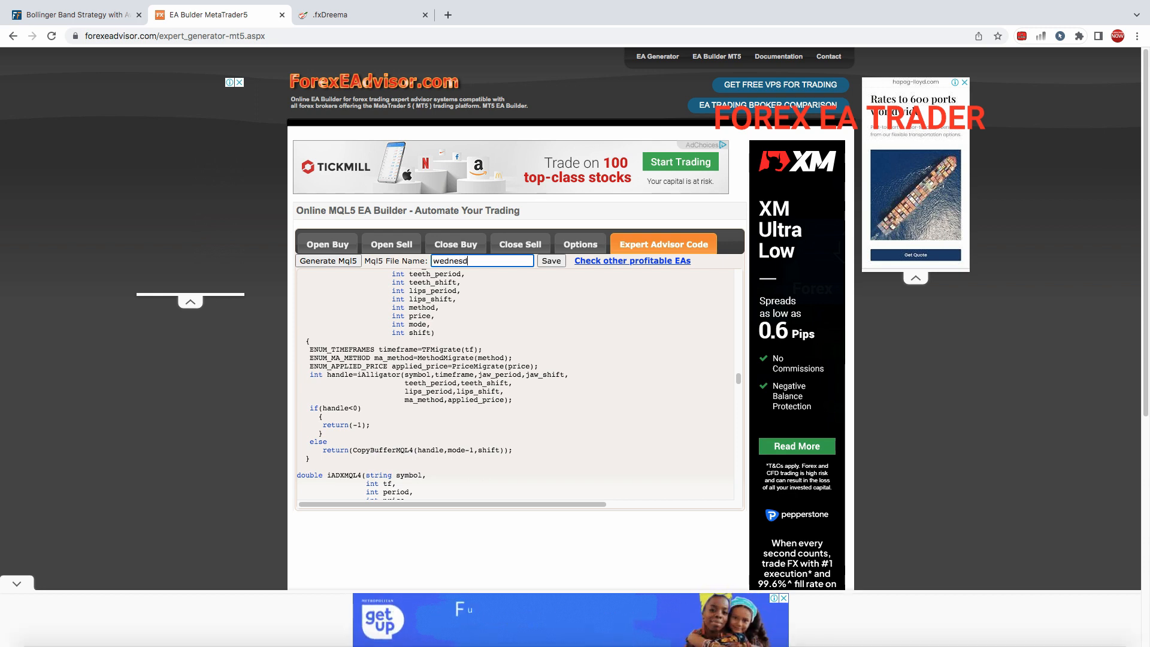
{"action": "type", "text": "ay robot"}
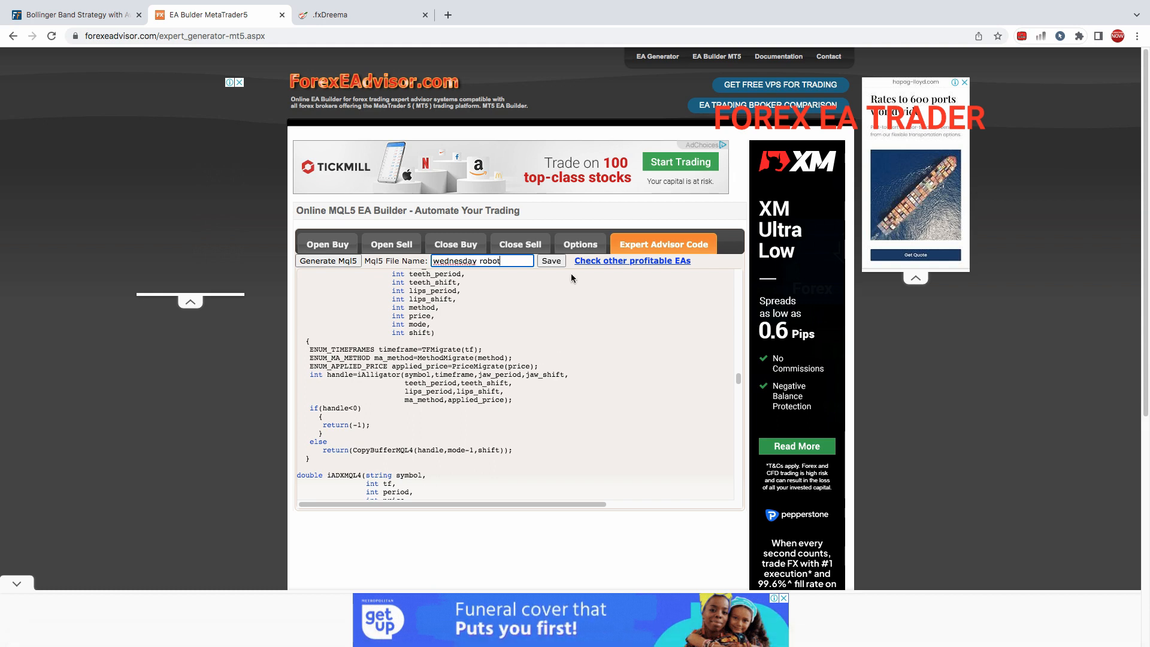
{"action": "left_click", "coordinate": [551, 261]}
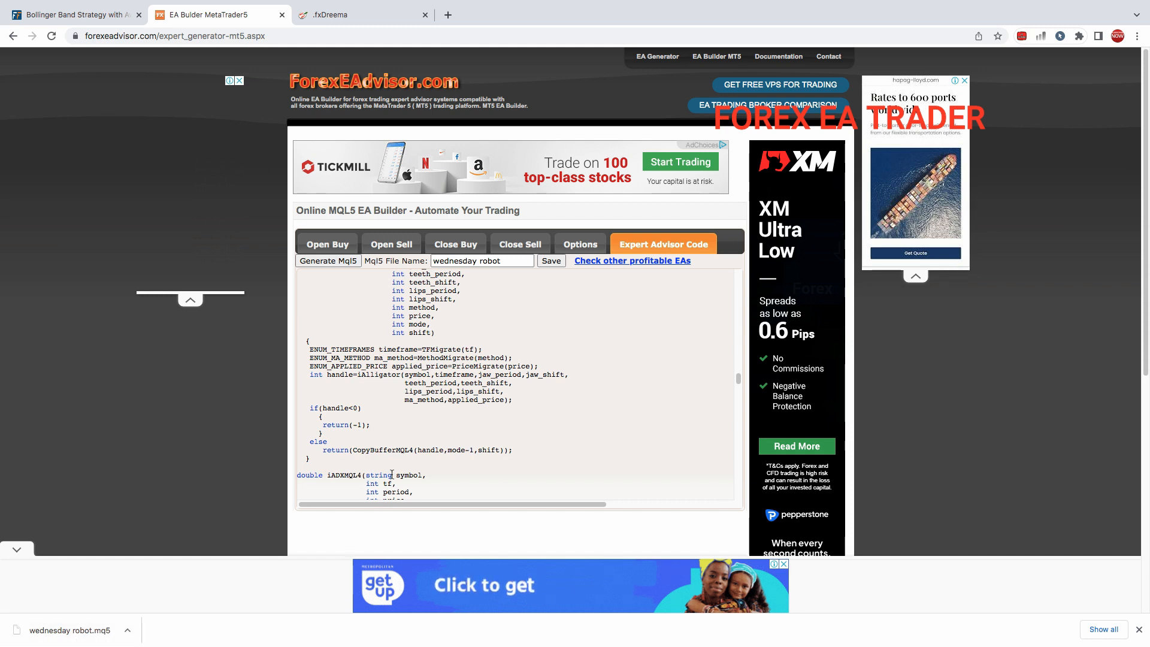
- Compare the Open Buy condition with the fxDreema block diagram and review the comparison operators the MT5 builder offers
{"action": "left_click", "coordinate": [319, 245]}
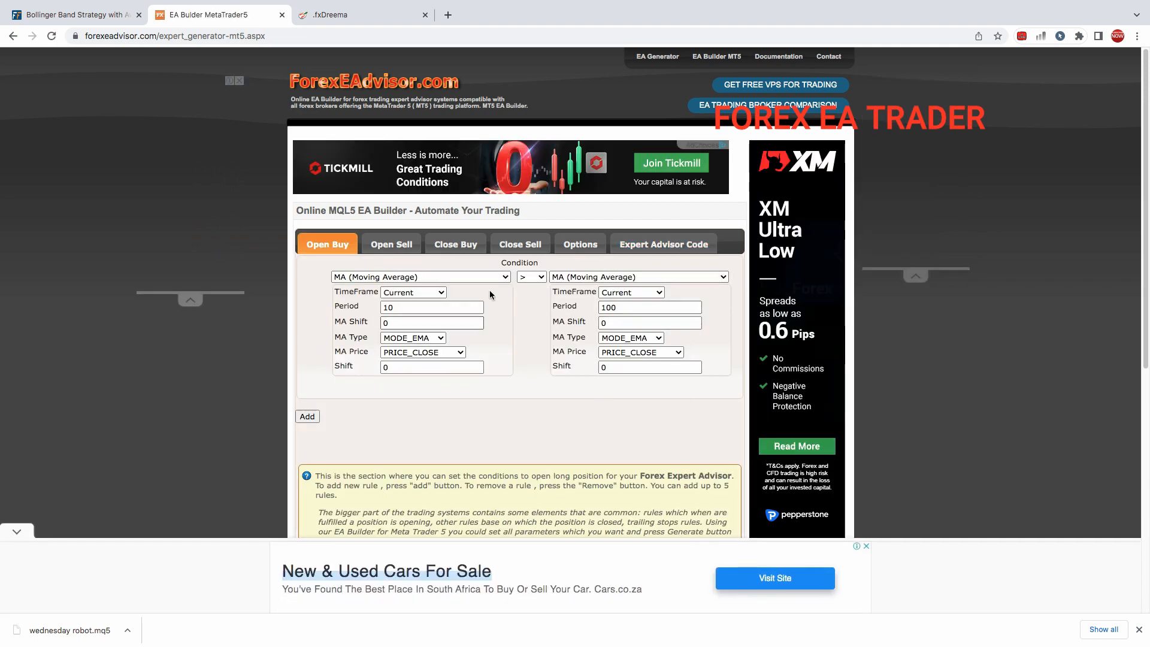
{"action": "left_click", "coordinate": [334, 16]}
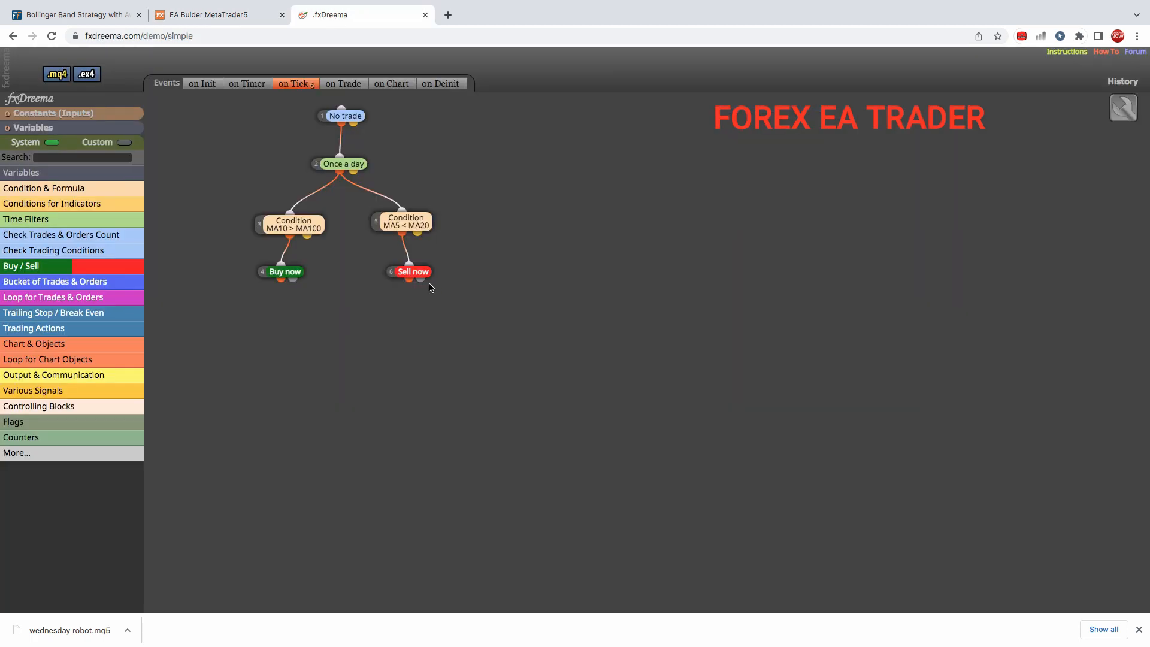
{"action": "left_click", "coordinate": [199, 16]}
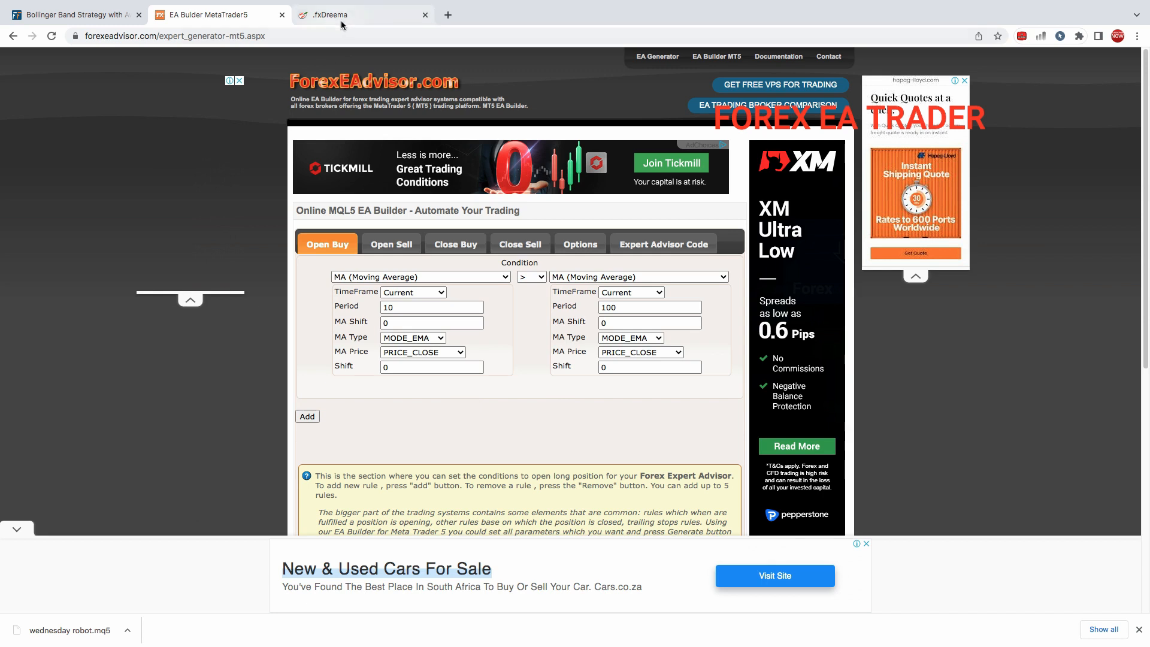
{"action": "left_click", "coordinate": [540, 279]}
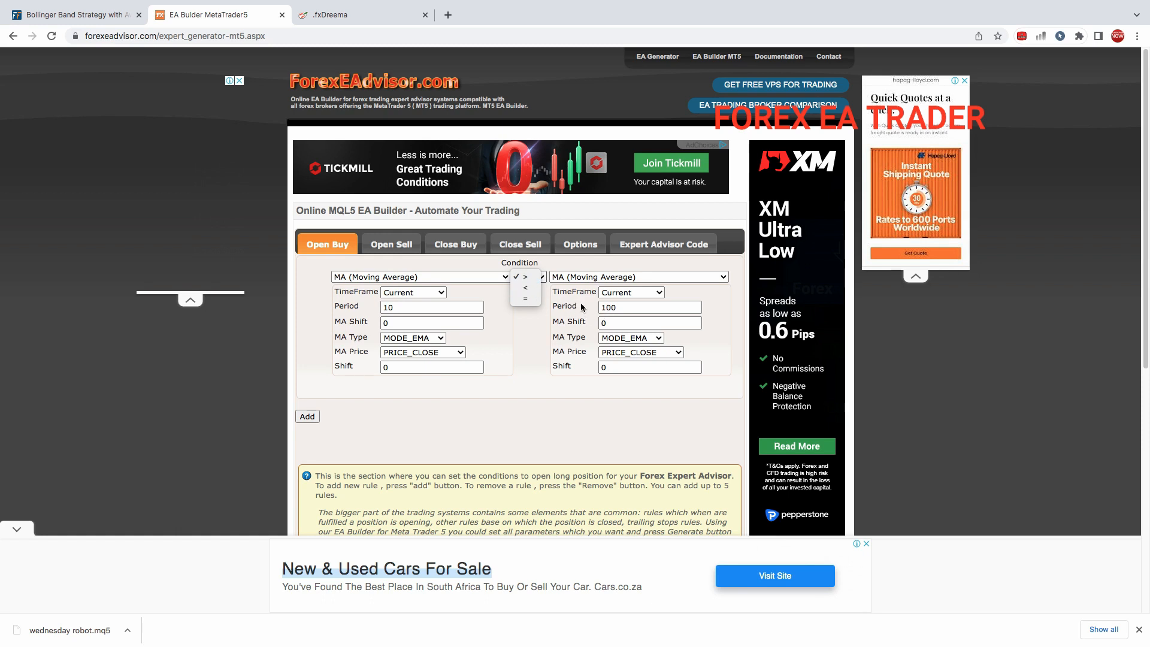
{"action": "left_click", "coordinate": [557, 324]}
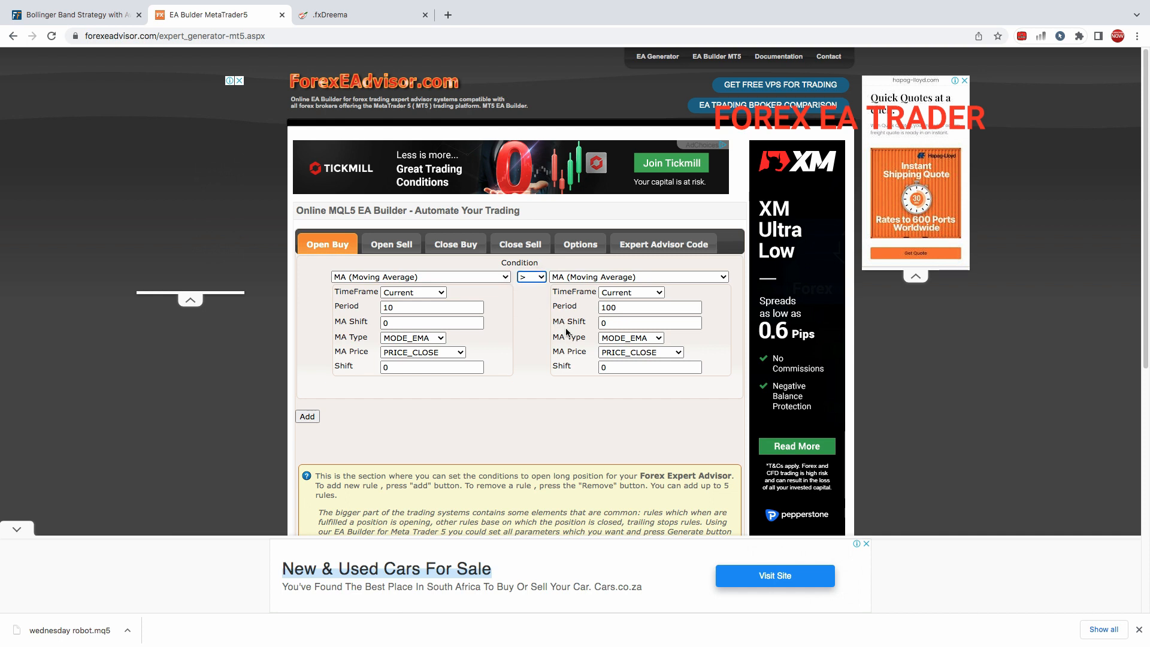
- Switch to fxDreema and review the comparison operators of the MA10 > MA100 condition against the MT5 builder's Open Buy condition
{"action": "left_click", "coordinate": [351, 18]}
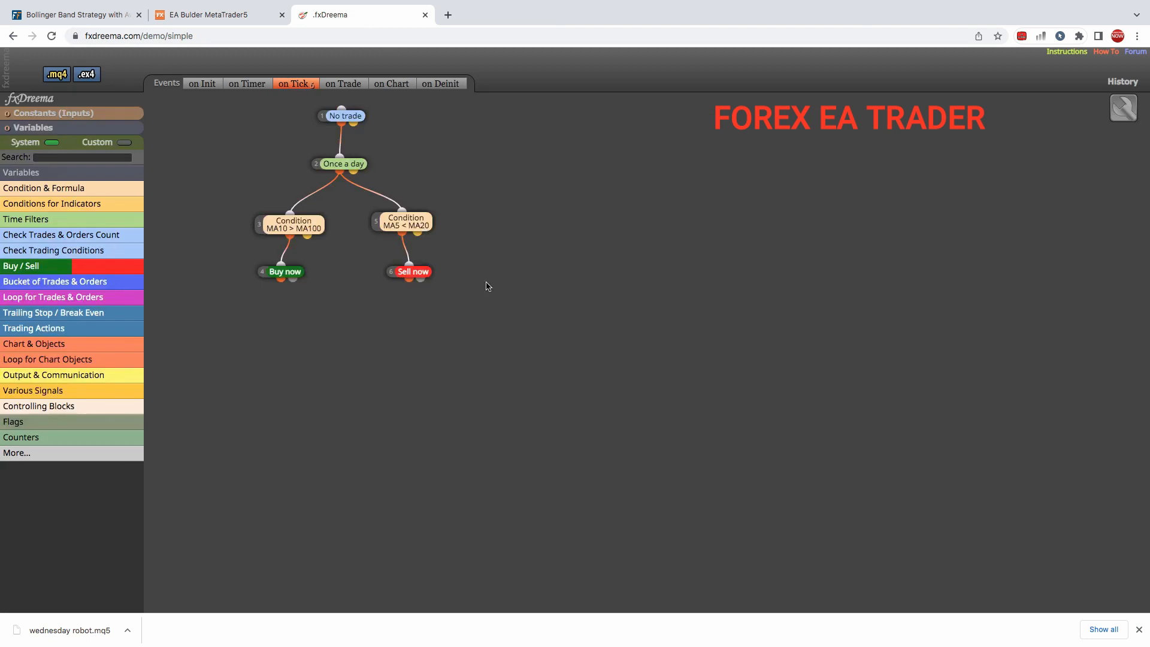
{"action": "double_click", "coordinate": [294, 224]}
{"action": "left_click", "coordinate": [488, 259]}
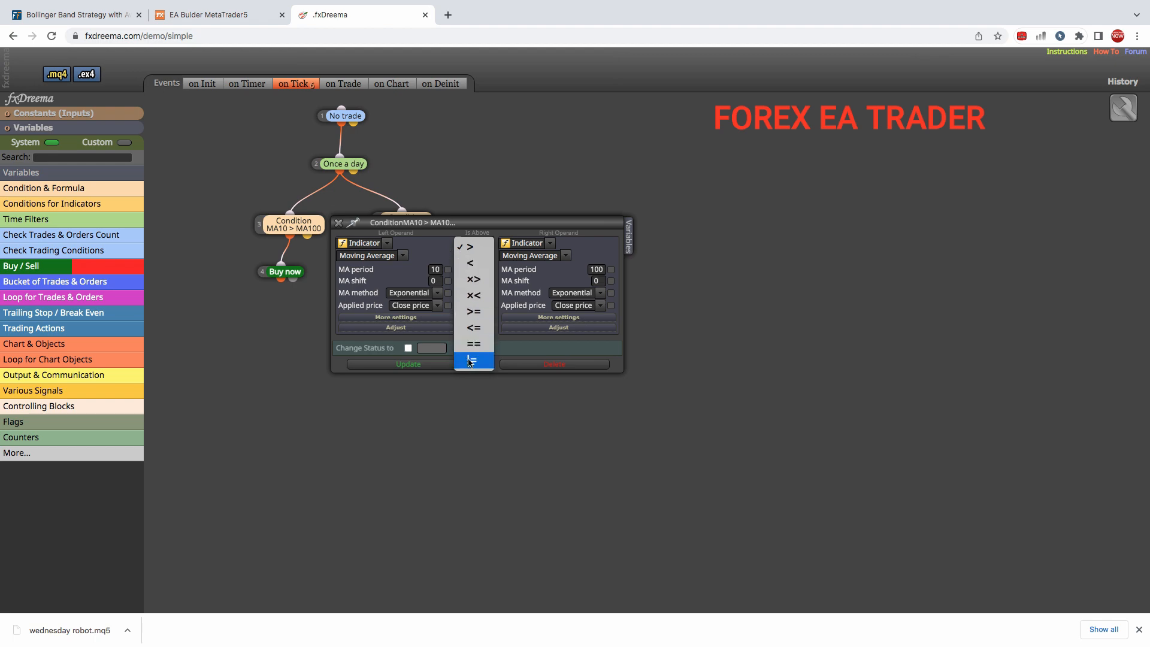
{"action": "left_click", "coordinate": [485, 169]}
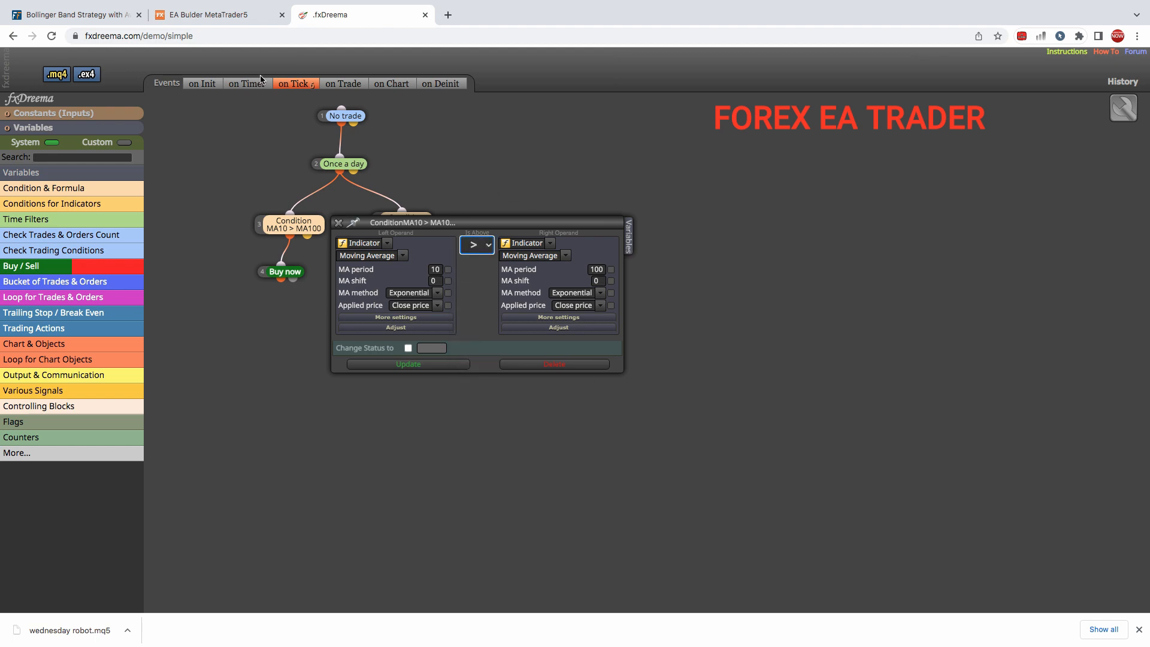
{"action": "left_click", "coordinate": [214, 24]}
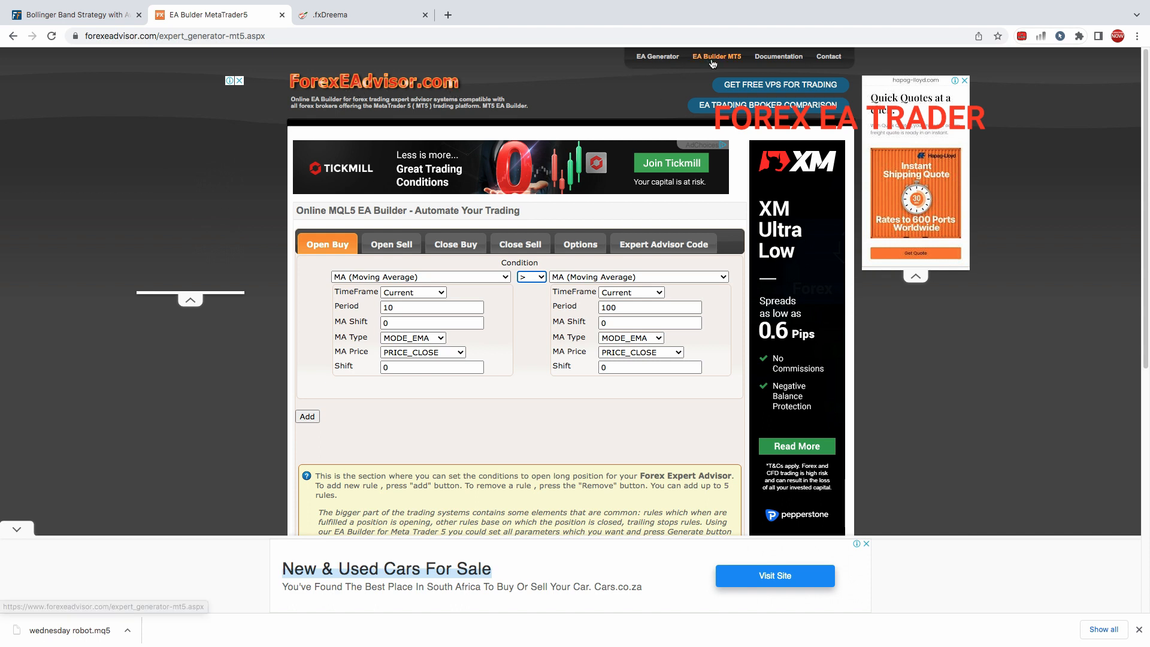
{"action": "left_click", "coordinate": [361, 17]}
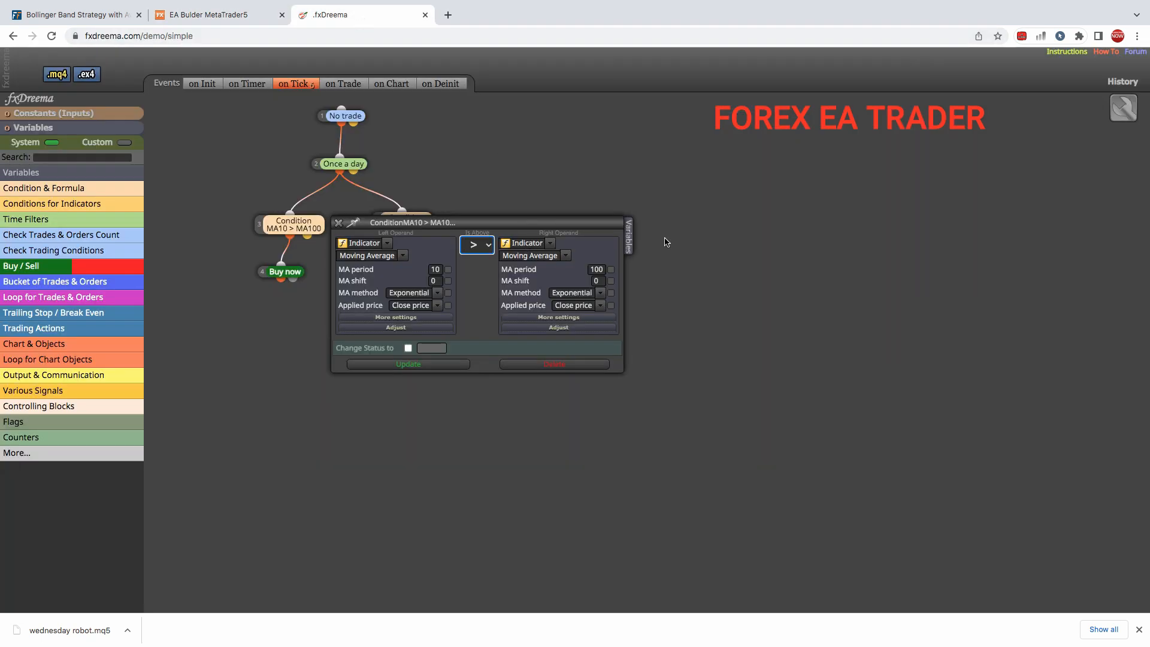